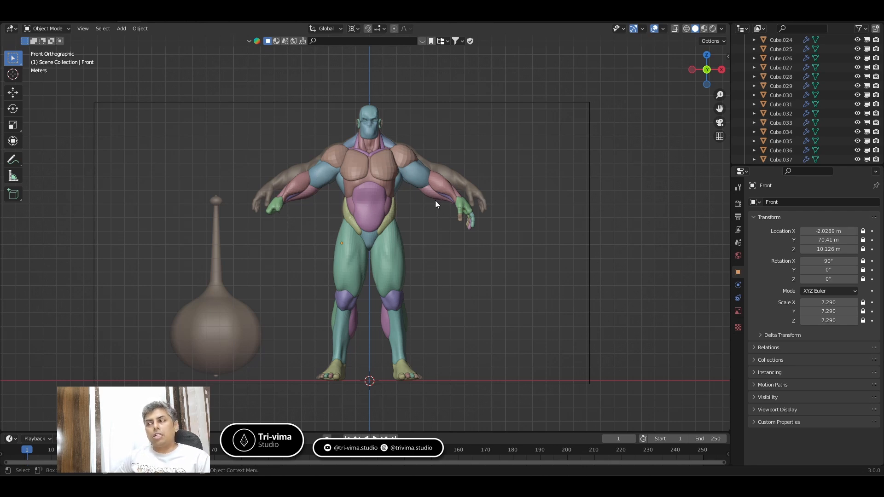
Sketch temporary annotation lines along both arms and across the chest, and undo them.
{"action": "left_click", "coordinate": [14, 160]}
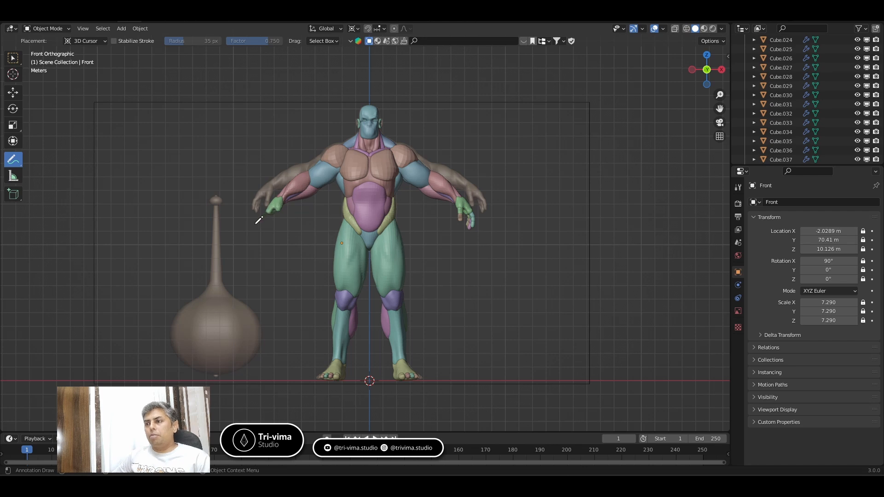
{"action": "left_click_drag", "start_coordinate": [256, 224], "coordinate": [348, 150]}
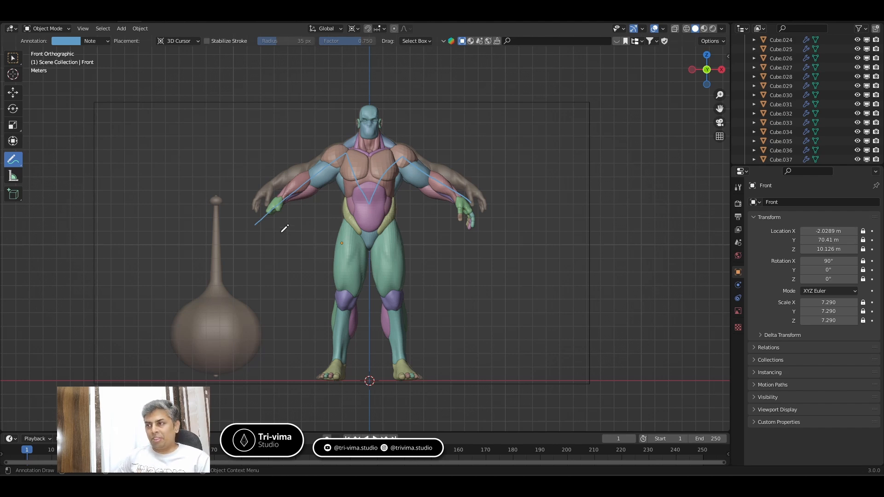
{"action": "key", "text": "ctrl"}
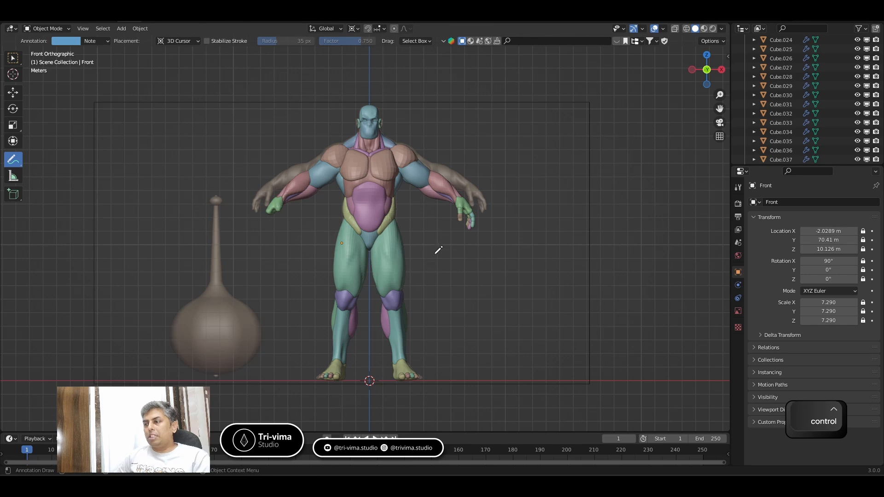
{"action": "key", "text": "w"}
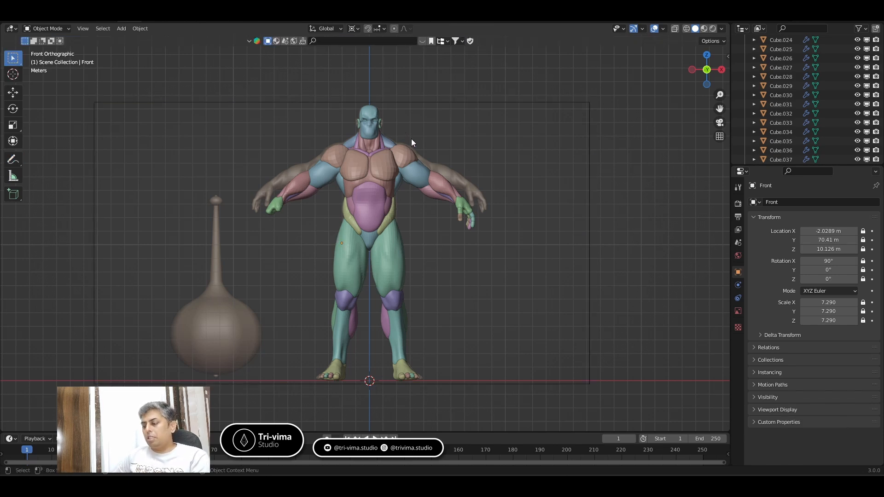
Put the yellow waist muscles into Sculpt Mode with the Elastic Deform brush, and widen the brush list to show its names.
{"action": "mouse_move", "coordinate": [382, 128]}
{"action": "middle_mouse_down"}
{"action": "mouse_move", "coordinate": [398, 115]}
{"action": "mouse_move", "coordinate": [385, 138]}
{"action": "middle_mouse_up"}
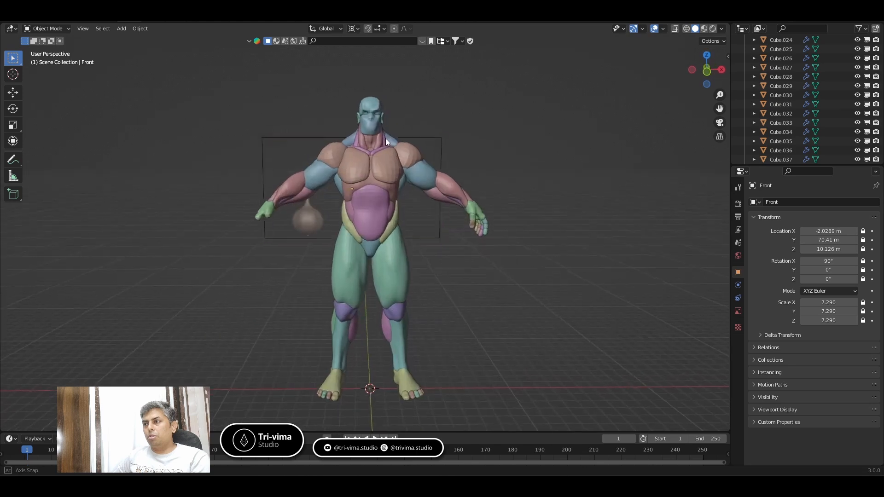
{"action": "key", "text": "alt"}
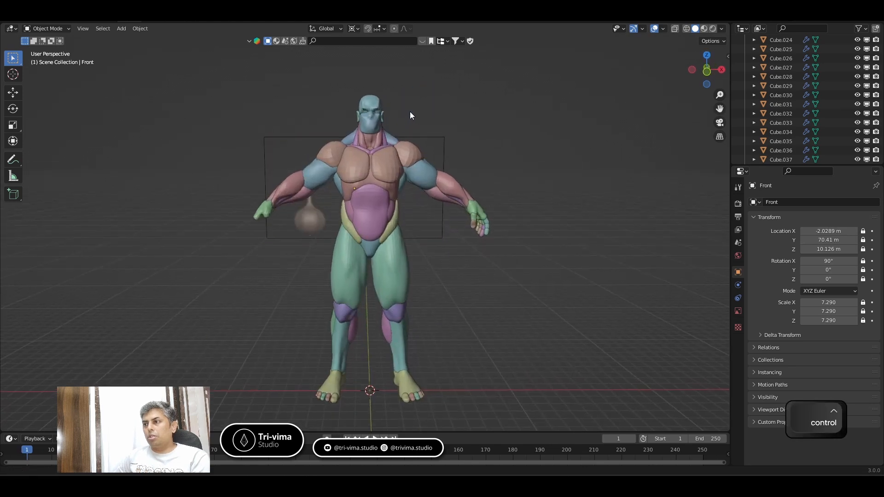
{"action": "middle_click_drag", "start_coordinate": [410, 112], "coordinate": [490, 88], "text": "ctrl"}
{"action": "key", "text": "KP_1"}
{"action": "middle_click_drag", "start_coordinate": [453, 293], "coordinate": [430, 237], "text": "shift"}
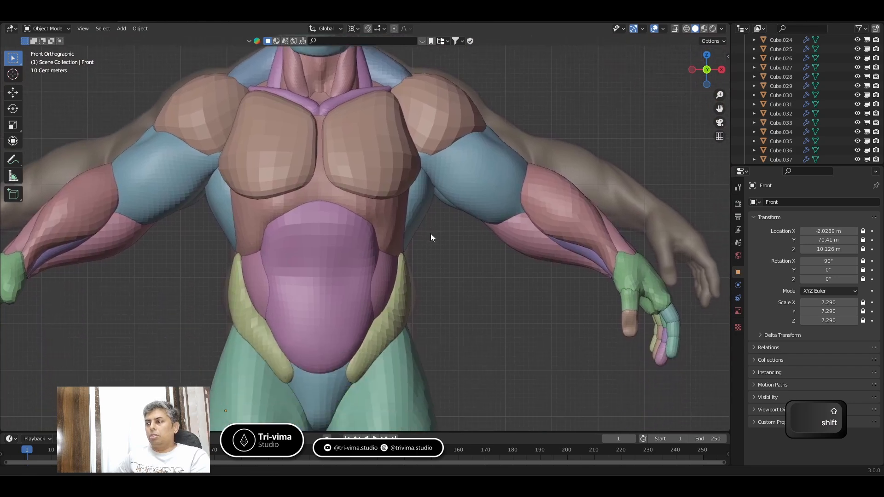
{"action": "left_click", "coordinate": [401, 302]}
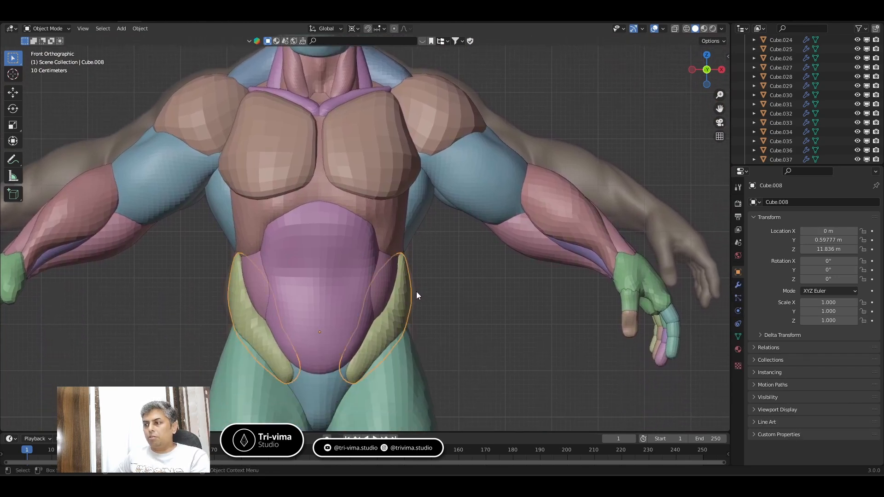
{"action": "key", "text": "ctrl"}
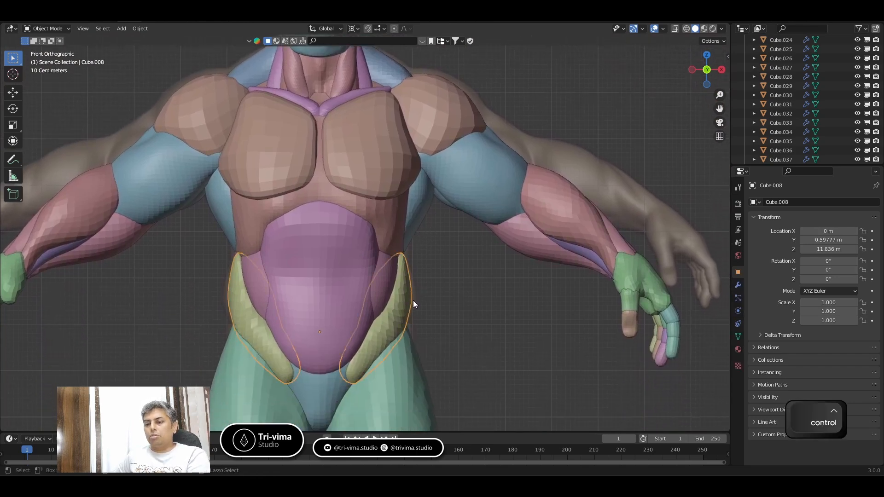
{"action": "key", "text": "ctrl+Tab"}
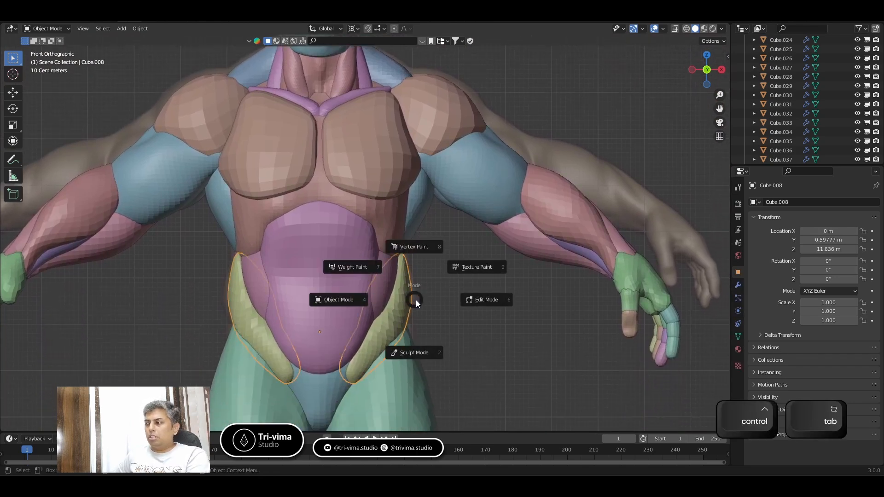
{"action": "left_click", "coordinate": [423, 353]}
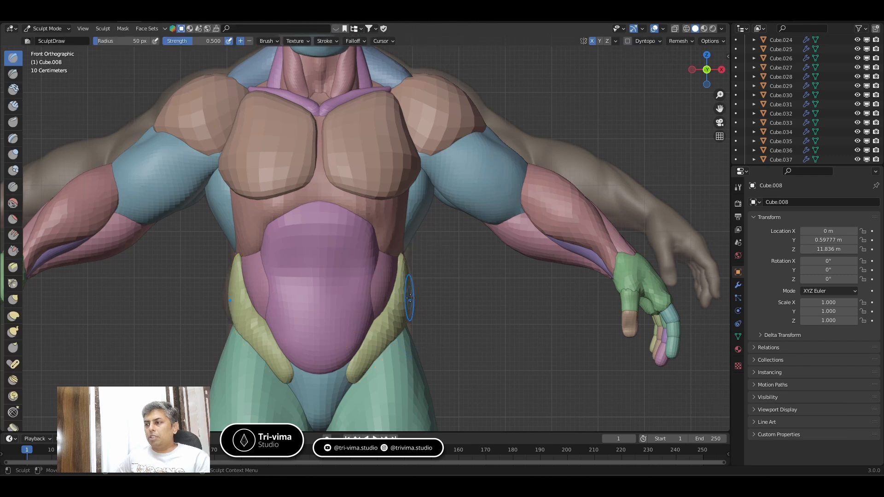
{"action": "left_click", "coordinate": [16, 318]}
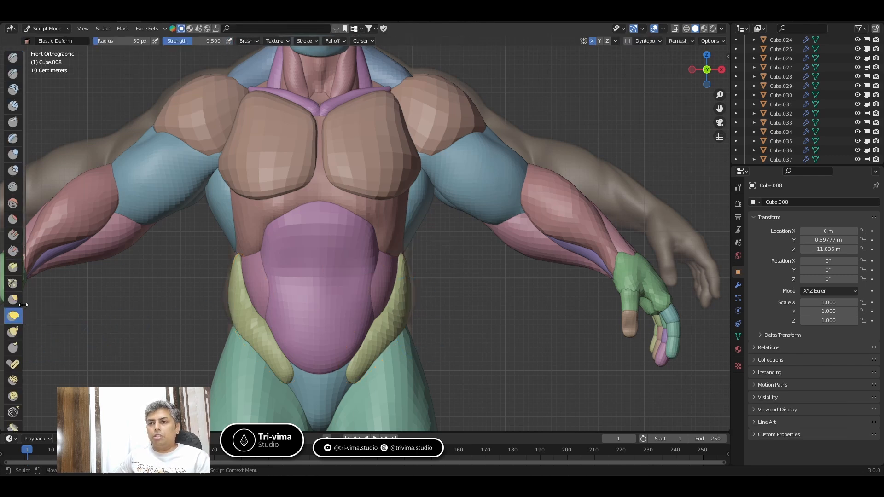
{"action": "left_click_drag", "start_coordinate": [23, 304], "coordinate": [68, 303]}
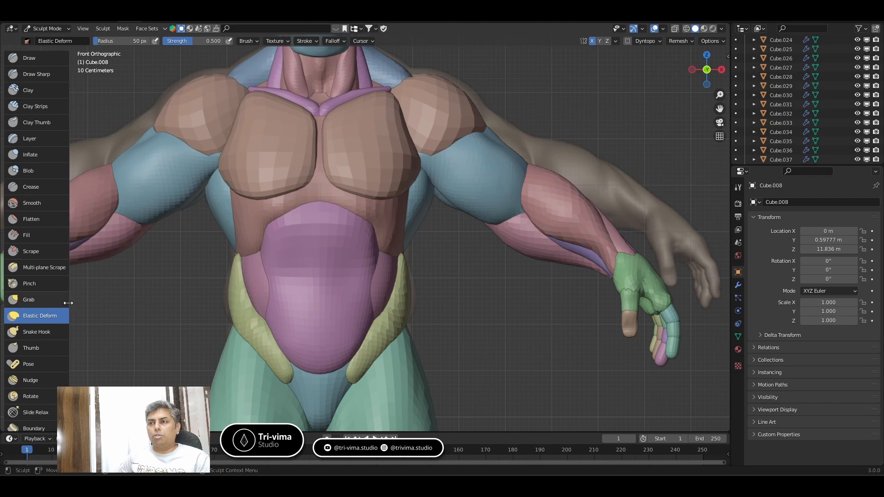
Enlarge the brush radius to 91 px and pull the sides of the yellow waist muscles outward toward the reference silhouette.
{"action": "key", "text": "bracketright"}
{"action": "key", "text": "bracketright"}
{"action": "key", "text": "bracketright"}
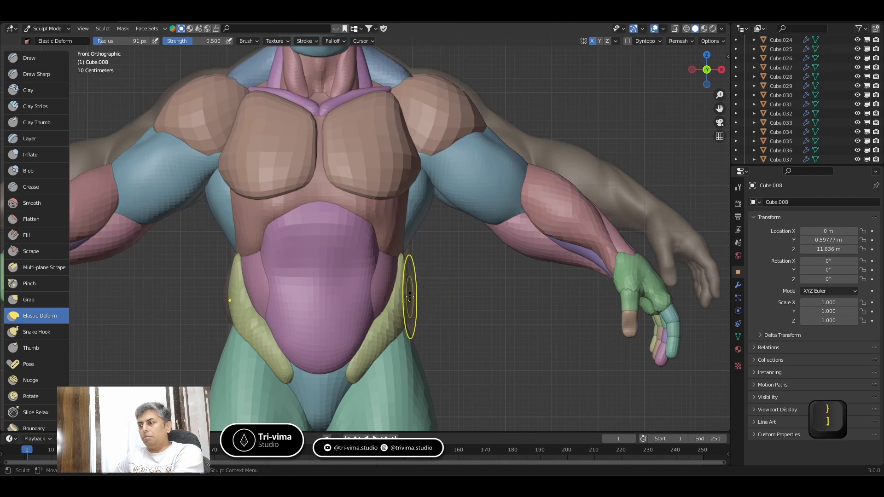
{"action": "left_click_drag", "start_coordinate": [409, 297], "coordinate": [415, 298]}
{"action": "left_click_drag", "start_coordinate": [404, 246], "coordinate": [405, 250]}
{"action": "left_click_drag", "start_coordinate": [405, 250], "coordinate": [406, 250]}
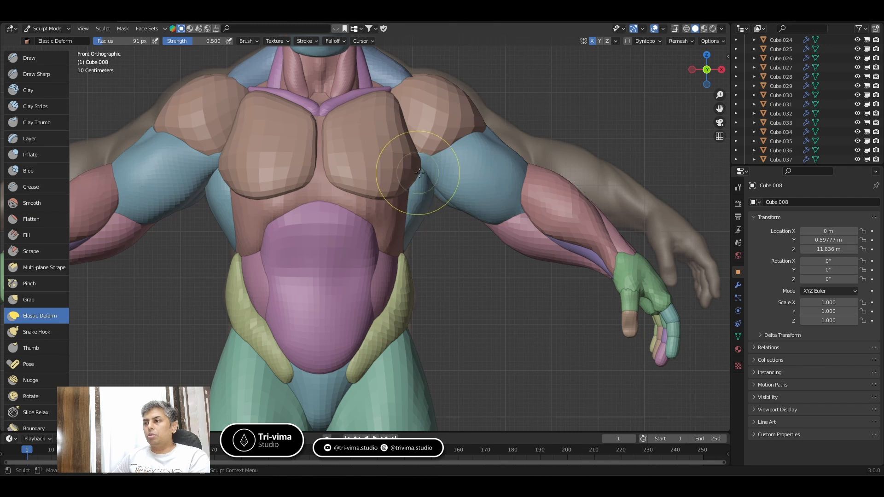
Return to Object Mode and select the ears.
{"action": "middle_click_drag", "start_coordinate": [419, 173], "coordinate": [432, 367], "text": "shift"}
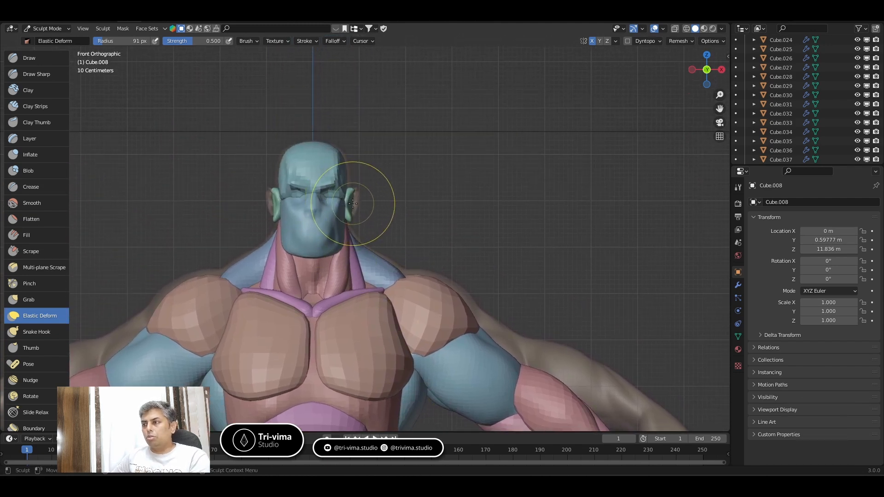
{"action": "key", "text": "ctrl+Tab"}
{"action": "left_click", "coordinate": [255, 204]}
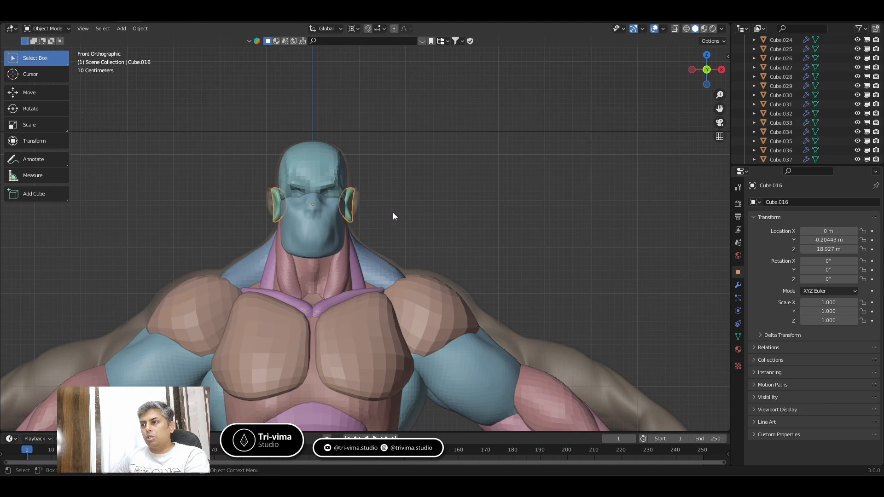
{"action": "key", "text": "g"}
{"action": "key", "text": "x"}
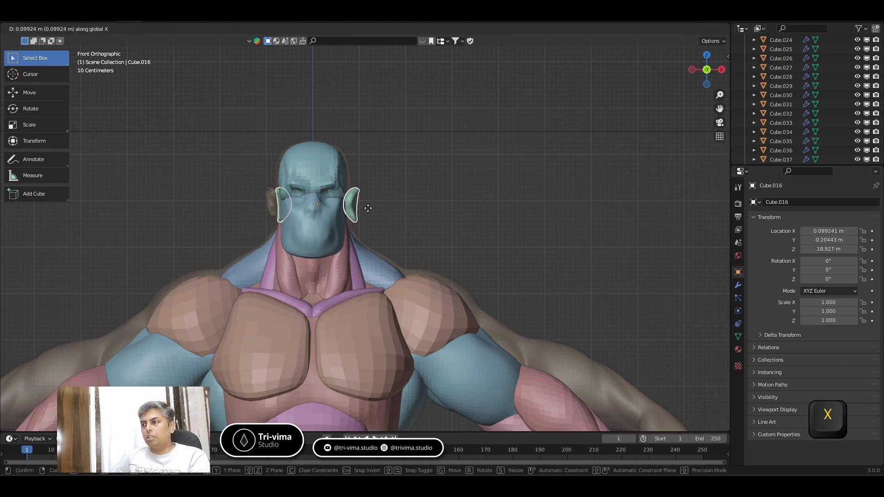
{"action": "key", "text": "Escape"}
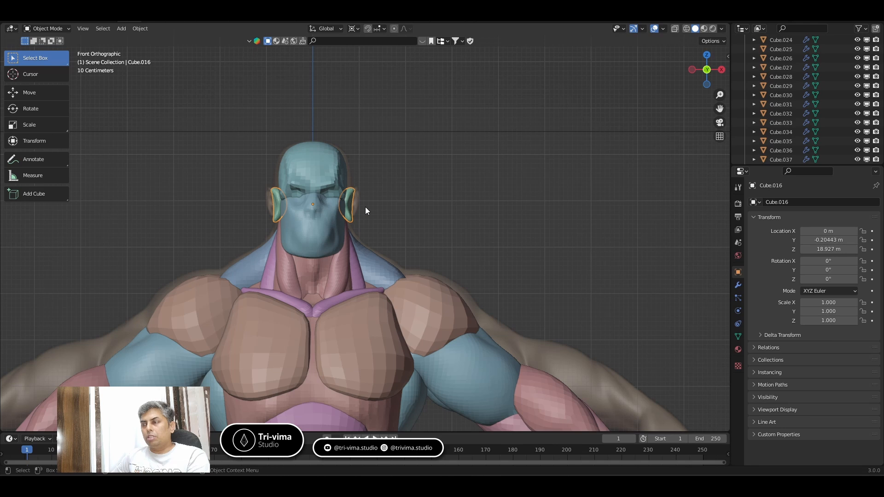
Sculpt the ears outward to the reference outline with Elastic Deform, using a 32 px radius to shape their tips and lobes.
{"action": "key", "text": "ctrl+Tab"}
{"action": "left_click", "coordinate": [352, 255]}
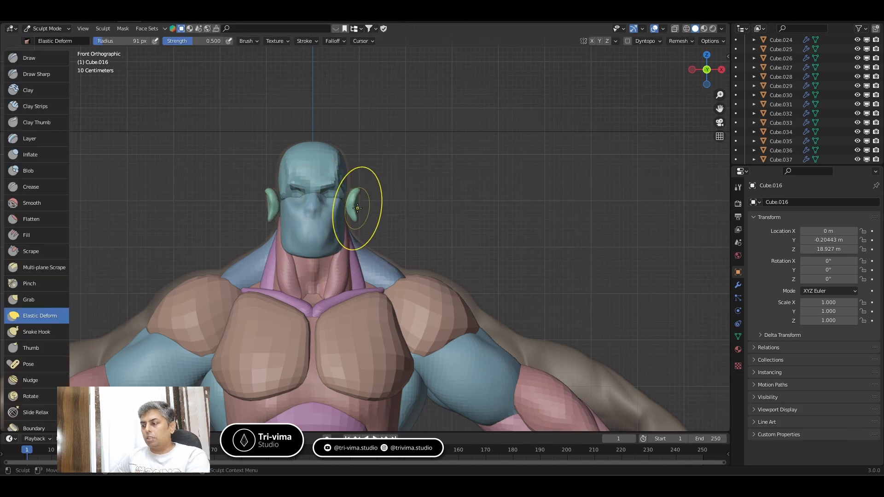
{"action": "key", "text": "bracketleft"}
{"action": "key", "text": "bracketleft"}
{"action": "key", "text": "bracketleft"}
{"action": "key", "text": "bracketleft"}
{"action": "key", "text": "bracketleft"}
{"action": "key", "text": "bracketleft"}
{"action": "key", "text": "bracketleft"}
{"action": "key", "text": "bracketleft"}
{"action": "key", "text": "bracketleft"}
{"action": "key", "text": "bracketleft"}
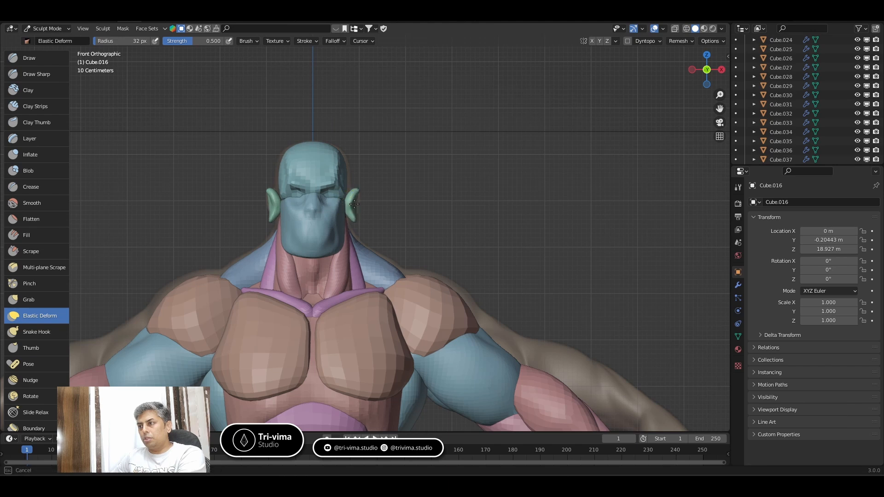
{"action": "left_click_drag", "start_coordinate": [356, 197], "coordinate": [352, 220]}
{"action": "mouse_move", "coordinate": [395, 207]}
{"action": "middle_mouse_down", "text": "ctrl"}
{"action": "mouse_move", "coordinate": [432, 211]}
{"action": "mouse_move", "coordinate": [555, 169]}
{"action": "mouse_move", "coordinate": [517, 193]}
{"action": "middle_mouse_up", "text": "ctrl"}
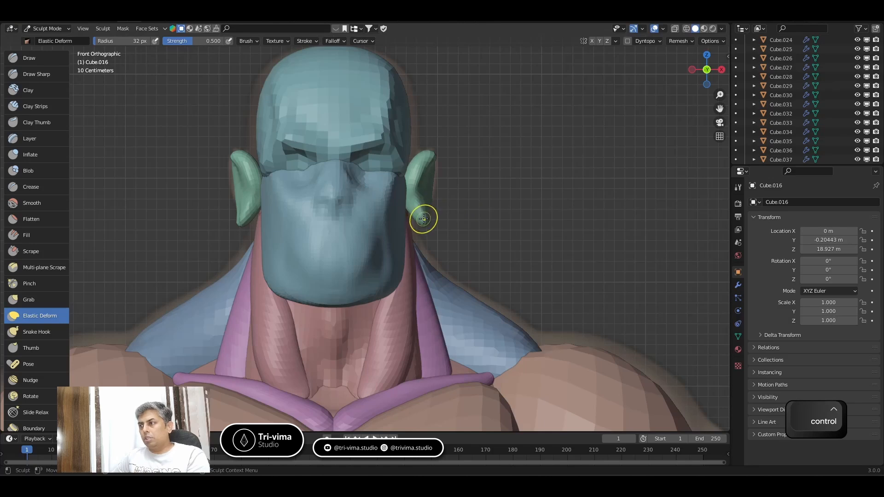
{"action": "mouse_move", "coordinate": [420, 217]}
{"action": "left_mouse_down"}
{"action": "mouse_move", "coordinate": [411, 217]}
{"action": "mouse_move", "coordinate": [420, 161]}
{"action": "mouse_move", "coordinate": [430, 179]}
{"action": "mouse_move", "coordinate": [432, 152]}
{"action": "left_mouse_up"}
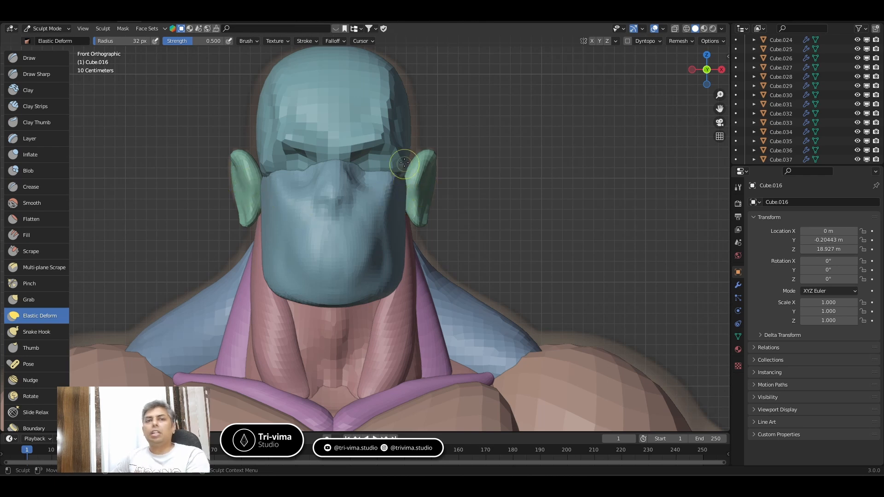
Leave sculpting on the ears and put the upper head piece into Sculpt Mode.
{"action": "key", "text": "ctrl+Tab"}
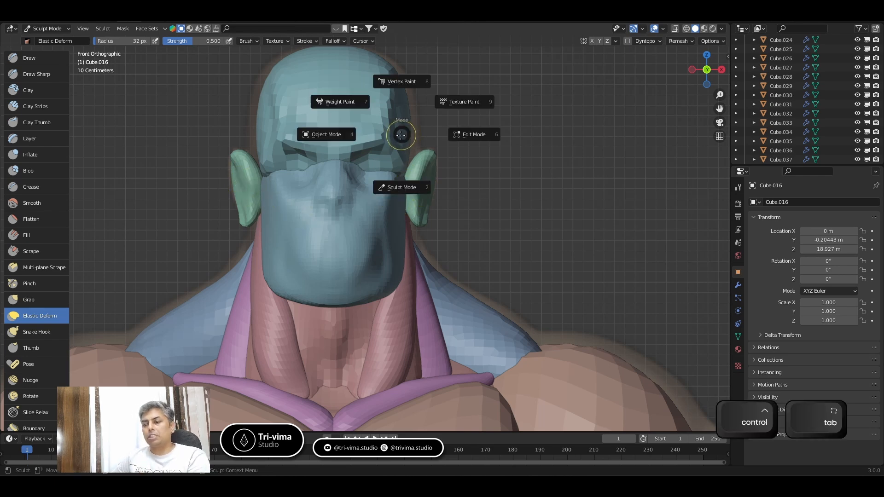
{"action": "key", "text": "ctrl+Tab"}
{"action": "left_click", "coordinate": [249, 152]}
{"action": "left_click", "coordinate": [334, 124]}
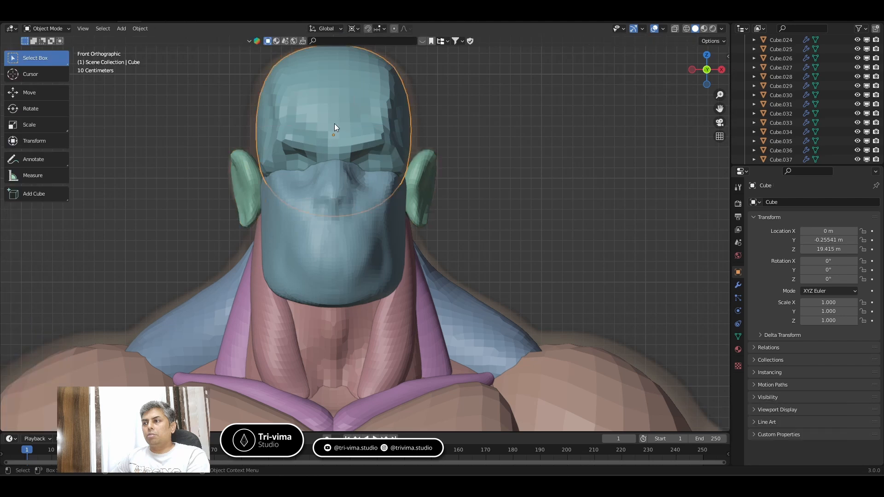
{"action": "key", "text": "ctrl+Tab"}
{"action": "left_click", "coordinate": [330, 177]}
Enlarge the brush radius to 188 px and pull the sides of the skull outward toward the reference outline.
{"action": "key", "text": "bracketright"}
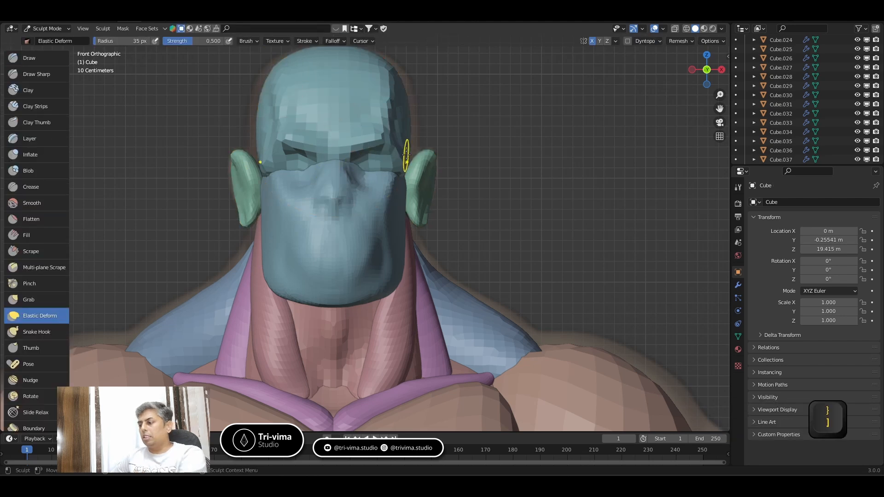
{"action": "key", "text": "bracketright"}
{"action": "key", "text": "bracketright"}
{"action": "key", "text": "bracketright"}
{"action": "key", "text": "bracketright"}
{"action": "key", "text": "bracketright"}
{"action": "key", "text": "bracketright"}
{"action": "key", "text": "bracketright"}
{"action": "key", "text": "bracketright"}
{"action": "key", "text": "bracketright"}
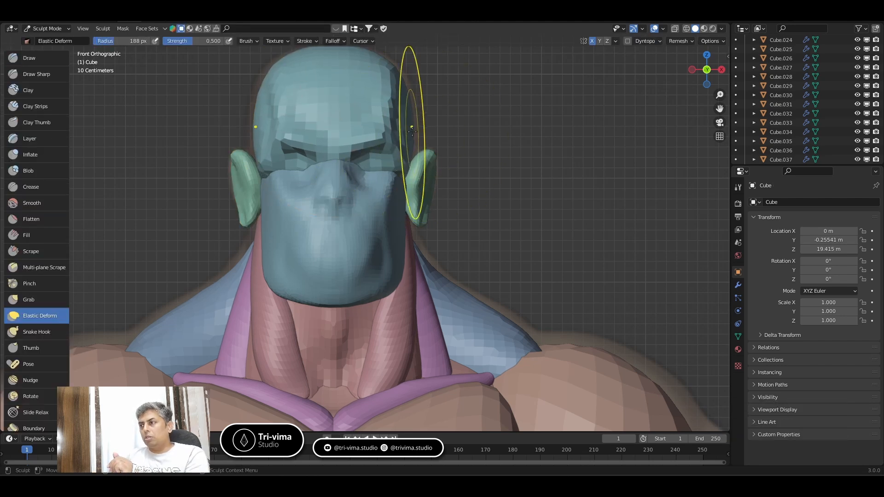
{"action": "mouse_move", "coordinate": [410, 115]}
{"action": "left_mouse_down"}
{"action": "mouse_move", "coordinate": [400, 68]}
{"action": "mouse_move", "coordinate": [406, 92]}
{"action": "left_mouse_up"}
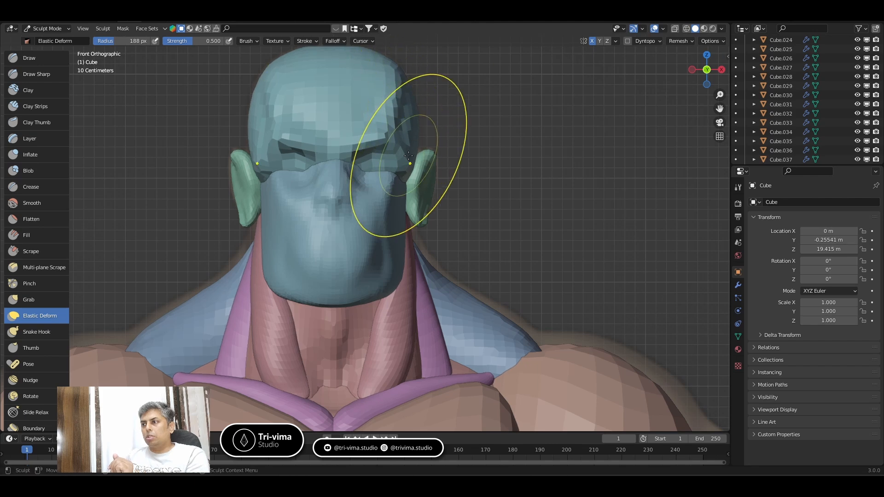
Sculpt the lower face piece wider at the jaw and cheeks with Elastic Deform, reducing the brush radius to 122 px for refinement.
{"action": "key", "text": "ctrl+Tab"}
{"action": "left_click", "coordinate": [319, 220]}
{"action": "left_click", "coordinate": [386, 225]}
{"action": "key", "text": "ctrl+Tab"}
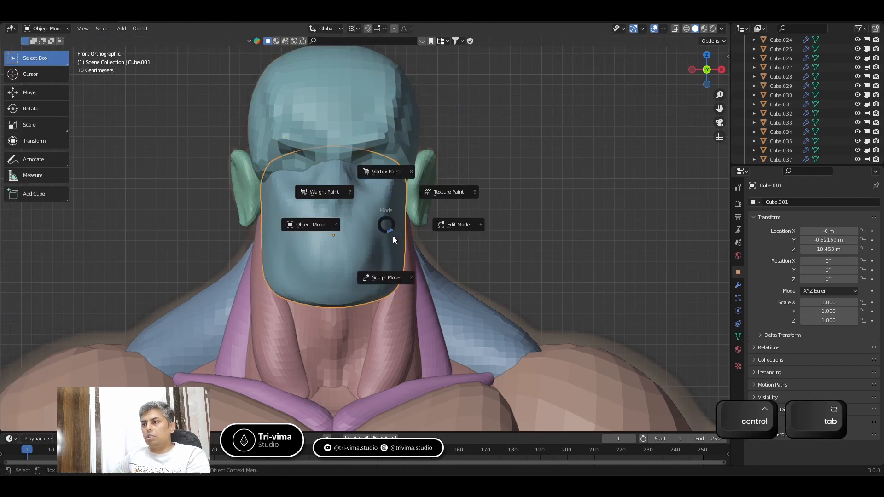
{"action": "left_click", "coordinate": [382, 270]}
{"action": "left_click_drag", "start_coordinate": [382, 268], "coordinate": [401, 222]}
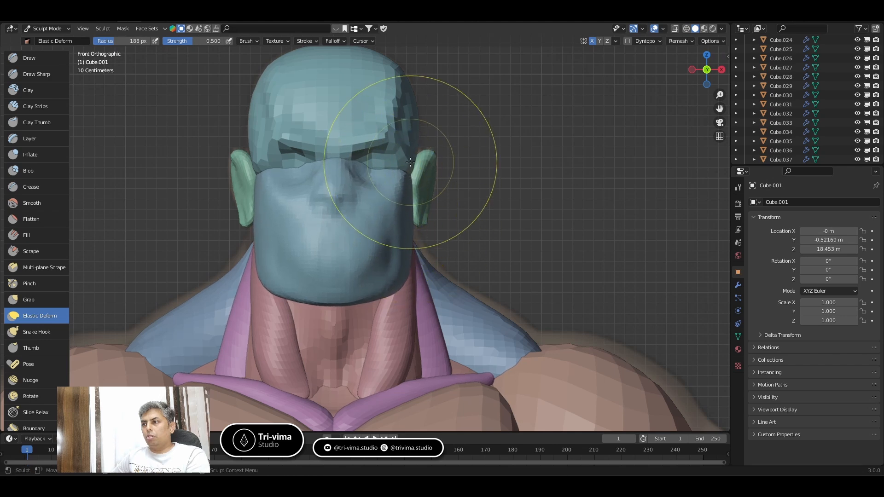
{"action": "key", "text": "bracketleft"}
{"action": "key", "text": "bracketleft"}
{"action": "key", "text": "bracketleft"}
{"action": "key", "text": "bracketleft"}
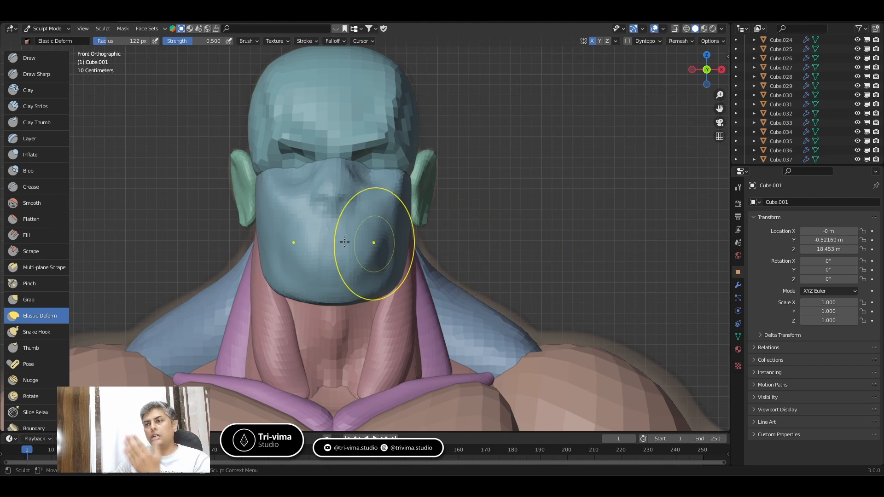
Switch to the Clay Strips brush and reduce its radius to 19 px.
{"action": "left_click", "coordinate": [39, 106]}
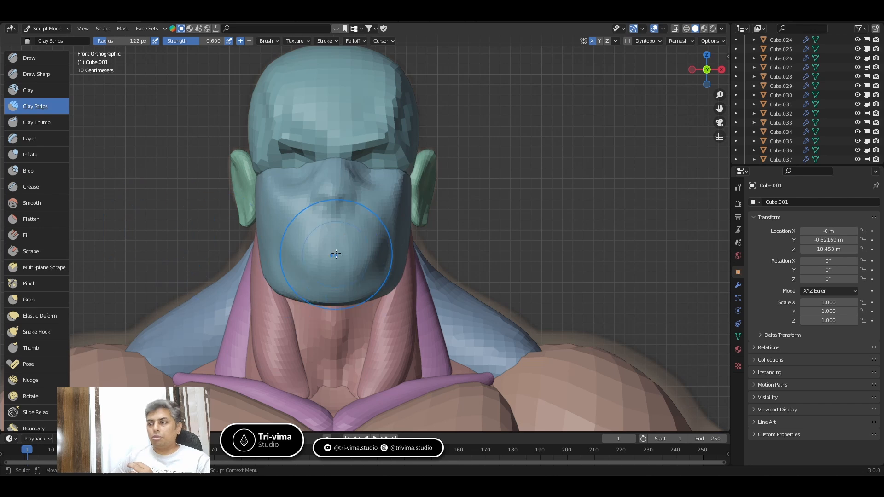
{"action": "key", "text": "bracketleft"}
{"action": "key", "text": "bracketleft"}
{"action": "key", "text": "bracketleft"}
{"action": "key", "text": "bracketleft"}
{"action": "key", "text": "bracketleft"}
{"action": "key", "text": "bracketleft"}
{"action": "key", "text": "bracketleft"}
{"action": "key", "text": "bracketleft"}
{"action": "key", "text": "bracketleft"}
Try carving a mouth line and lips into the lower face piece, and undo the strokes.
{"action": "key", "text": "ctrl"}
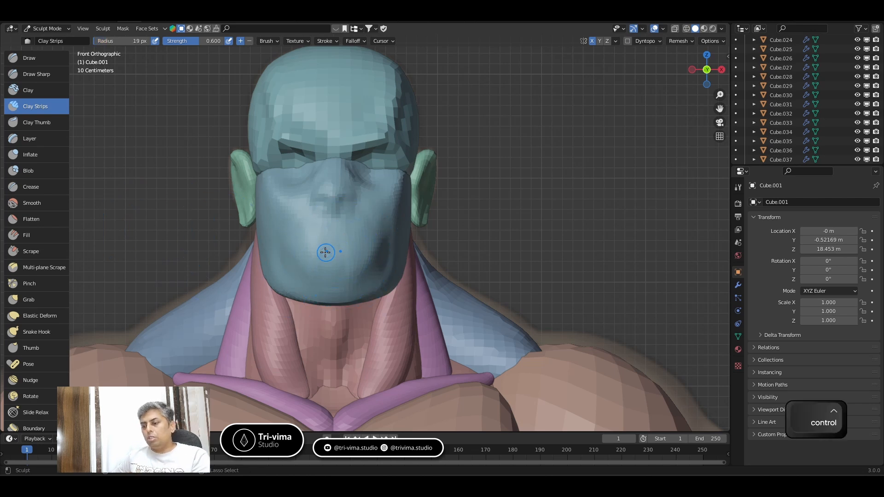
{"action": "left_click_drag", "start_coordinate": [318, 254], "coordinate": [366, 253], "text": "ctrl"}
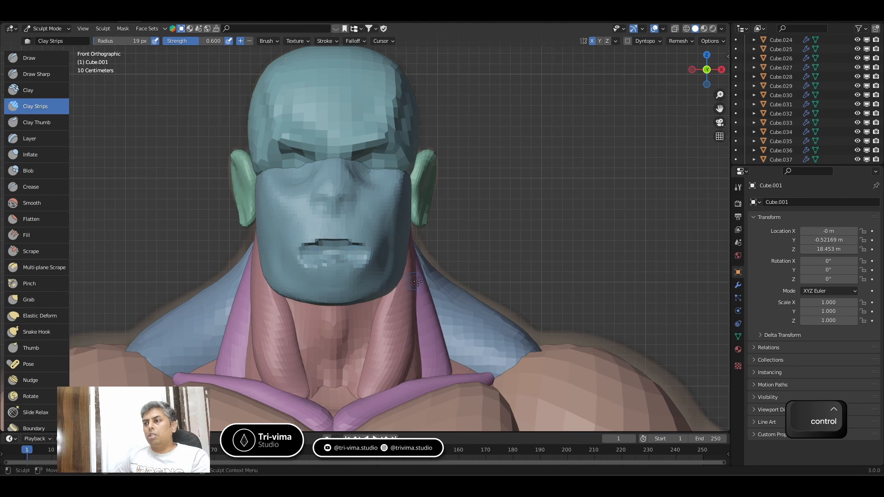
{"action": "key", "text": "ctrl+z"}
{"action": "key", "text": "ctrl+z"}
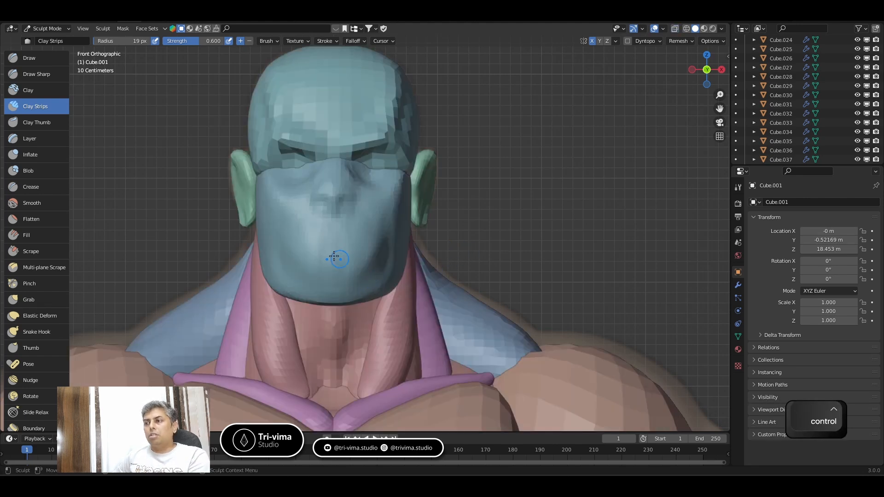
Show the reference through the model in the right side view and choose the Elastic Deform brush with a 71 px radius.
{"action": "key", "text": "alt+z"}
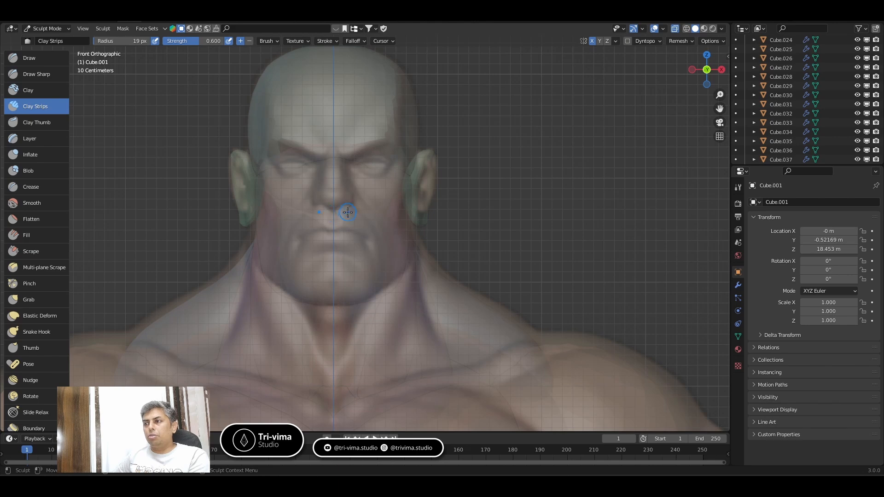
{"action": "key", "text": "KP_3"}
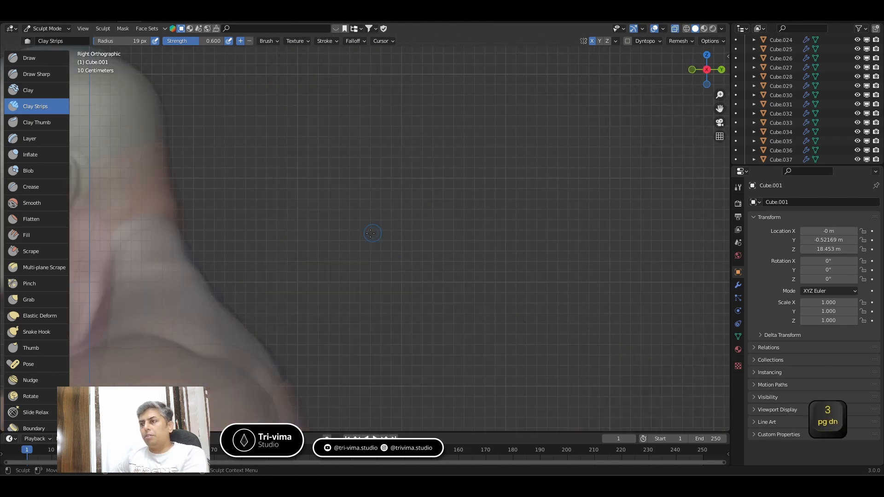
{"action": "middle_click_drag", "start_coordinate": [362, 221], "coordinate": [666, 245], "text": "shift"}
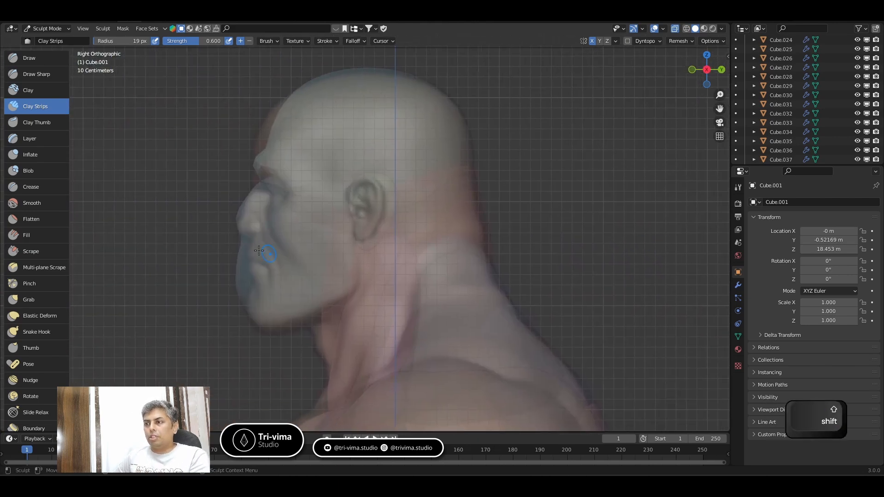
{"action": "key", "text": "bracketright"}
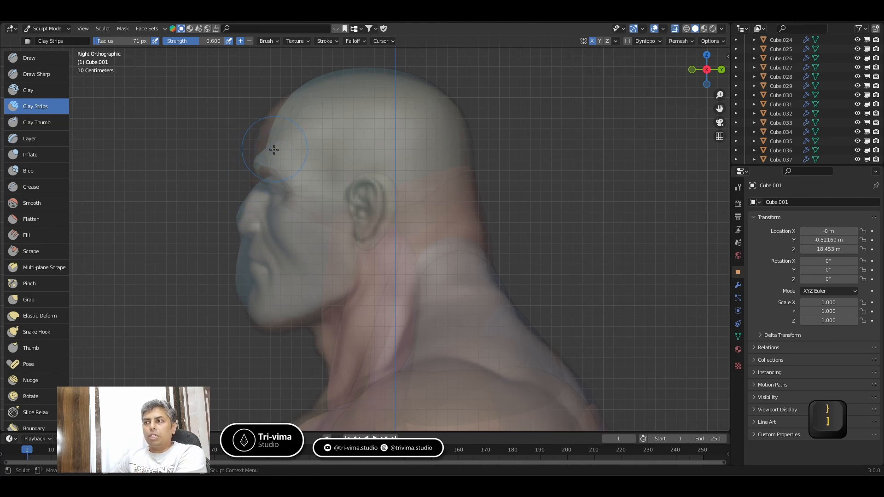
{"action": "left_click", "coordinate": [37, 318]}
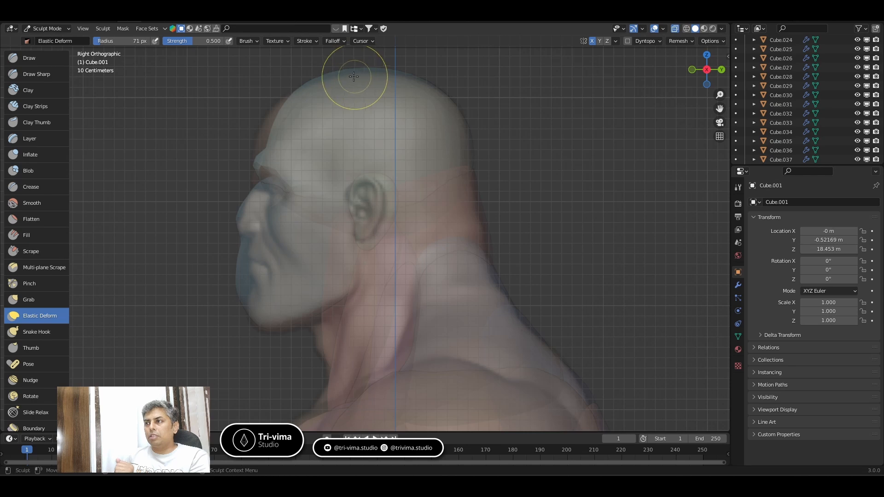
Leave sculpting on the lower face piece, select the skull piece and enter Sculpt Mode on it.
{"action": "key", "text": "ctrl+Tab"}
{"action": "key", "text": "ctrl+Tab"}
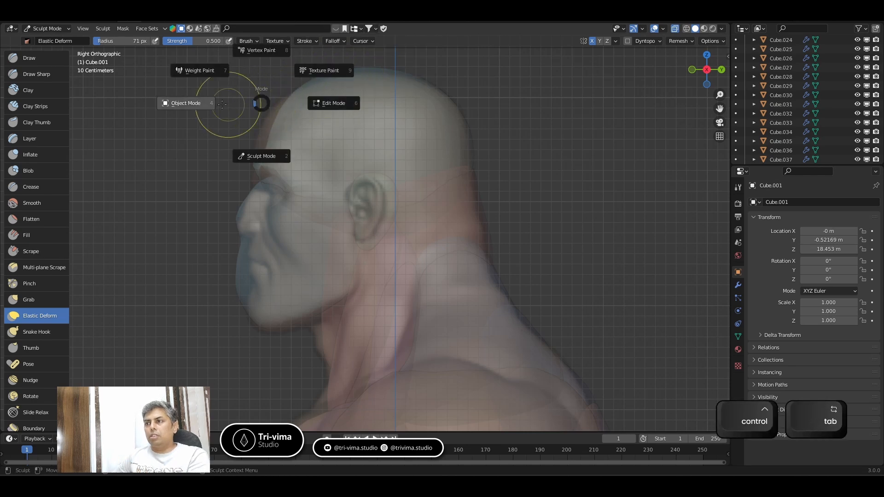
{"action": "left_click", "coordinate": [222, 104]}
{"action": "left_click", "coordinate": [346, 77]}
{"action": "key", "text": "ctrl+Tab"}
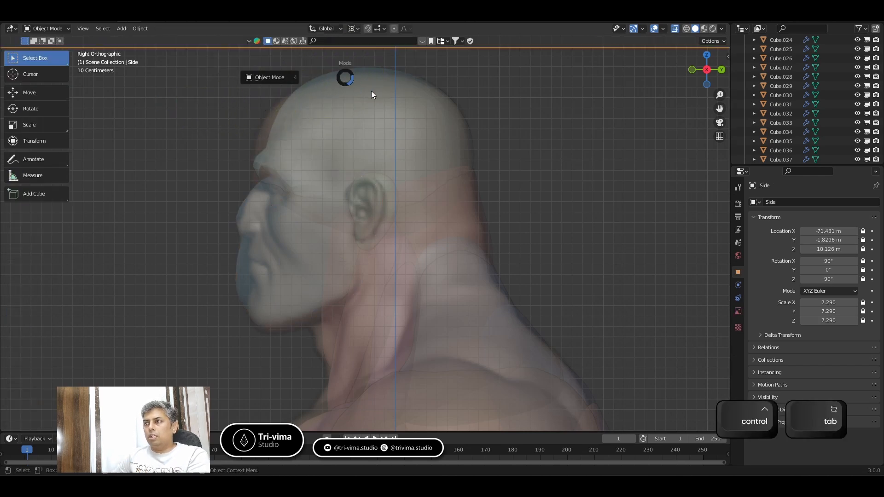
{"action": "left_click", "coordinate": [372, 87]}
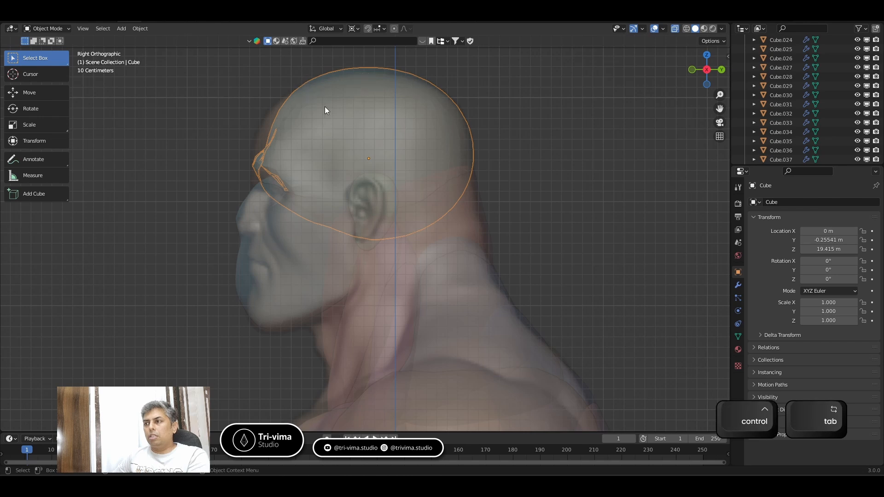
{"action": "key", "text": "ctrl+Tab"}
{"action": "left_click", "coordinate": [327, 169]}
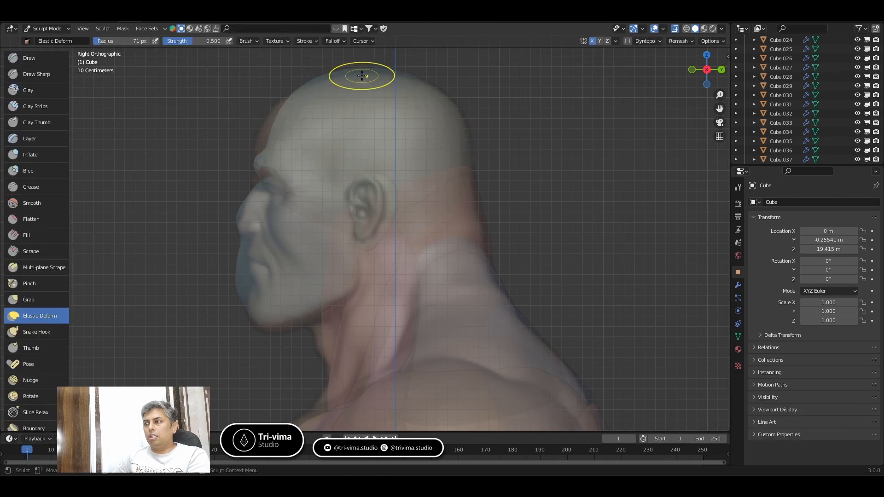
Pull the skull's crown down and its forehead and brow forward to the side reference with a 142 px radius, refining at 81 px.
{"action": "key", "text": "f"}
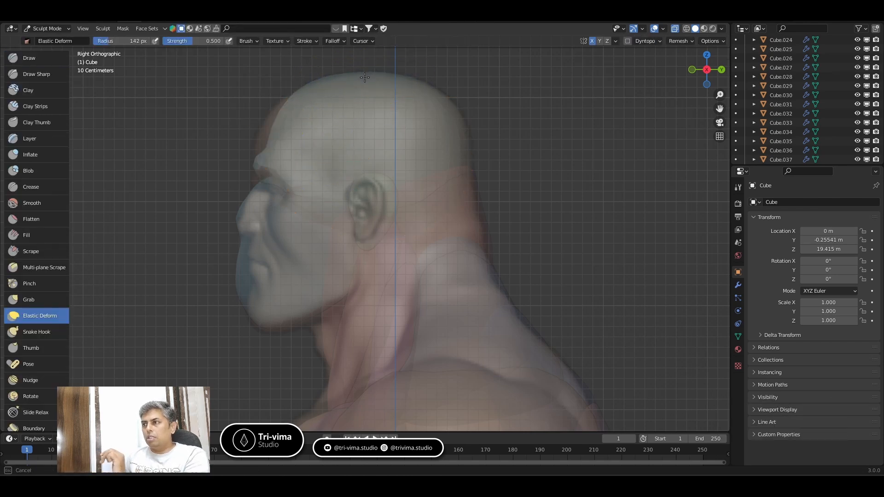
{"action": "mouse_move", "coordinate": [365, 78]}
{"action": "left_mouse_down"}
{"action": "mouse_move", "coordinate": [266, 125]}
{"action": "mouse_move", "coordinate": [269, 111]}
{"action": "mouse_move", "coordinate": [352, 79]}
{"action": "mouse_move", "coordinate": [311, 112]}
{"action": "left_mouse_up"}
{"action": "left_click_drag", "start_coordinate": [246, 174], "coordinate": [268, 178]}
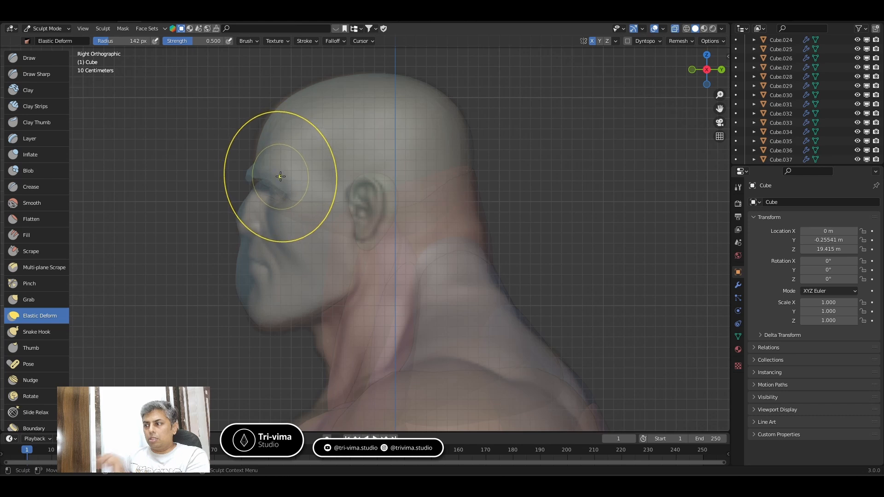
{"action": "key", "text": "bracketleft"}
{"action": "key", "text": "bracketleft"}
{"action": "key", "text": "bracketleft"}
{"action": "key", "text": "bracketleft"}
{"action": "key", "text": "bracketleft"}
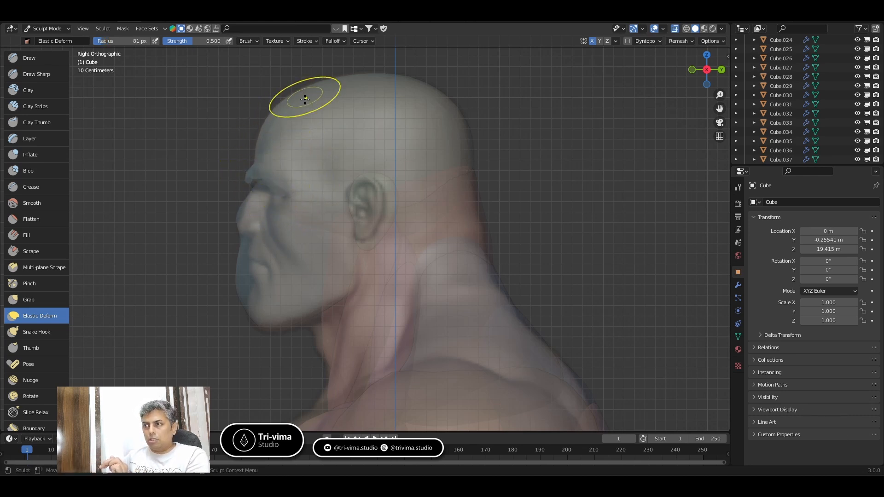
Switch sculpting to the lower face piece and reshape the nose, mouth and chin profile to the side reference with a 51 px radius.
{"action": "key", "text": "ctrl+Tab"}
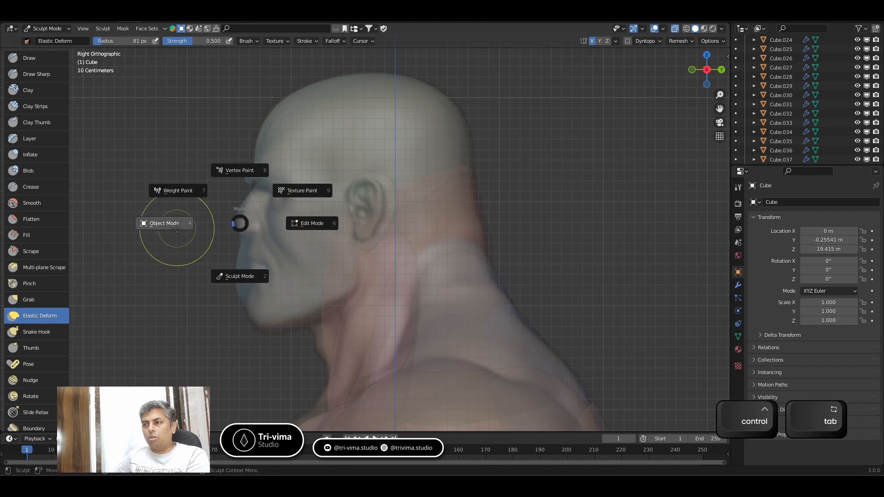
{"action": "left_click", "coordinate": [176, 229]}
{"action": "left_click", "coordinate": [242, 223]}
{"action": "key", "text": "ctrl+Tab"}
{"action": "left_click", "coordinate": [220, 258]}
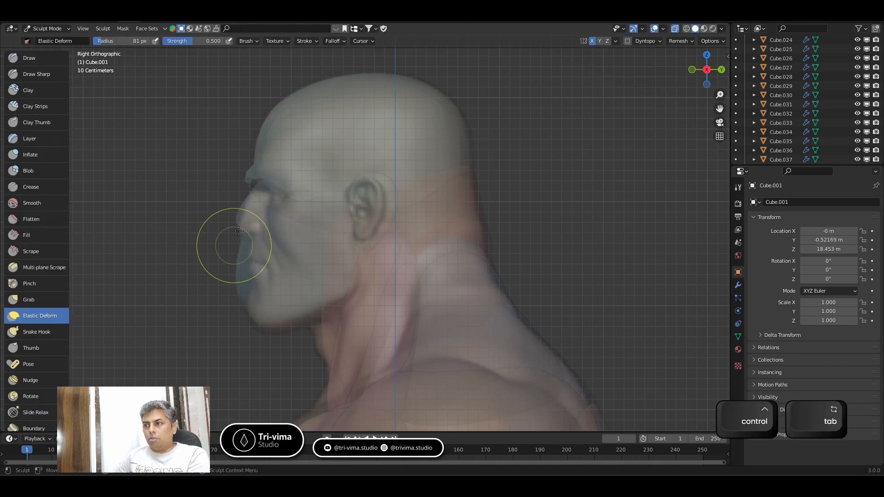
{"action": "key", "text": "bracketleft"}
{"action": "key", "text": "bracketleft"}
{"action": "key", "text": "bracketleft"}
{"action": "key", "text": "bracketleft"}
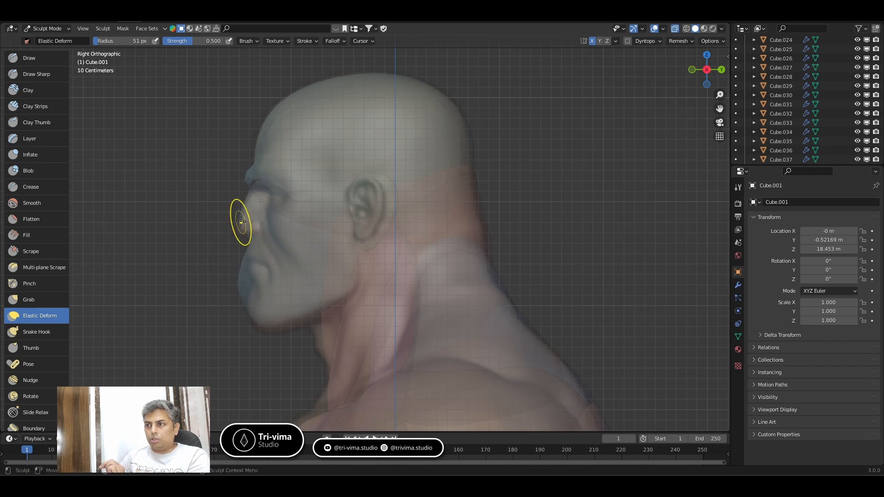
{"action": "mouse_move", "coordinate": [240, 223]}
{"action": "left_mouse_down"}
{"action": "mouse_move", "coordinate": [254, 237]}
{"action": "mouse_move", "coordinate": [241, 278]}
{"action": "left_mouse_up"}
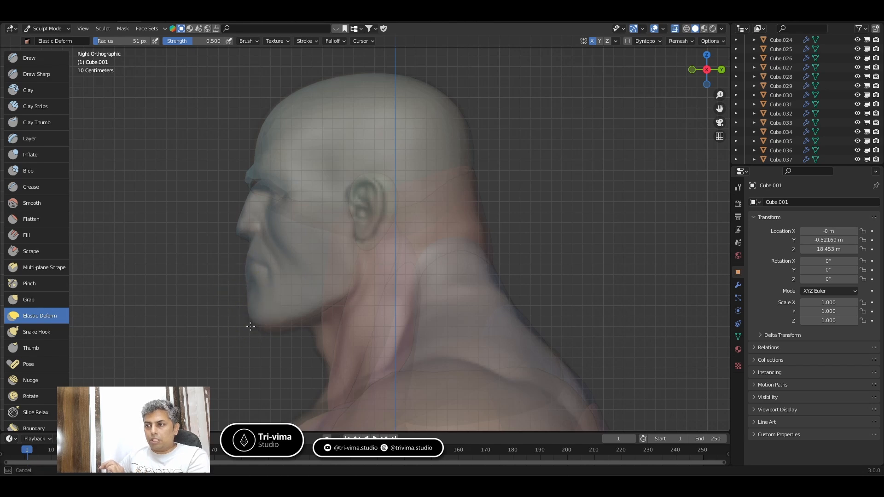
{"action": "left_click_drag", "start_coordinate": [304, 319], "coordinate": [272, 320]}
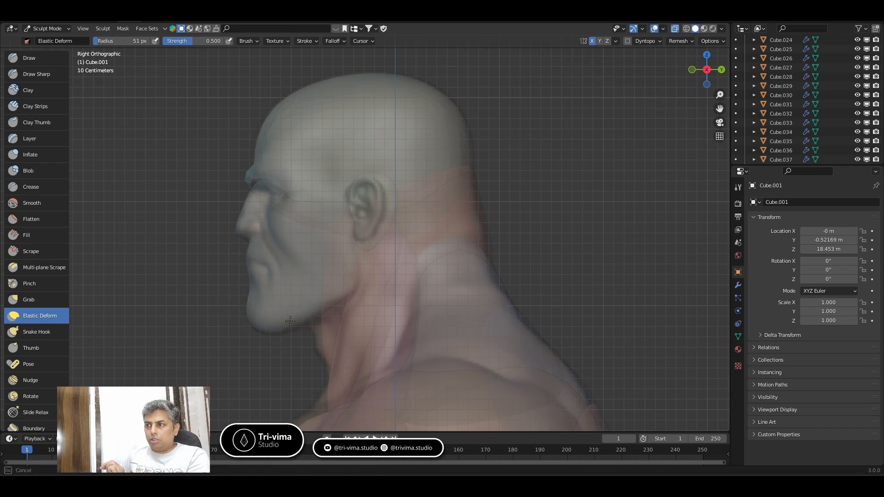
Switch sculpting to the ear piece and pull its edges to the ear outline in the side reference.
{"action": "key", "text": "ctrl+Tab"}
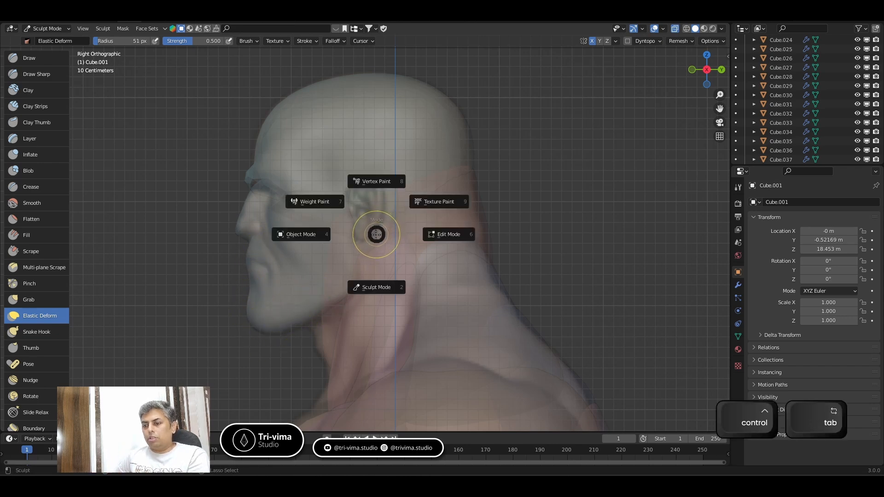
{"action": "key", "text": "ctrl+Tab"}
{"action": "left_click", "coordinate": [247, 243]}
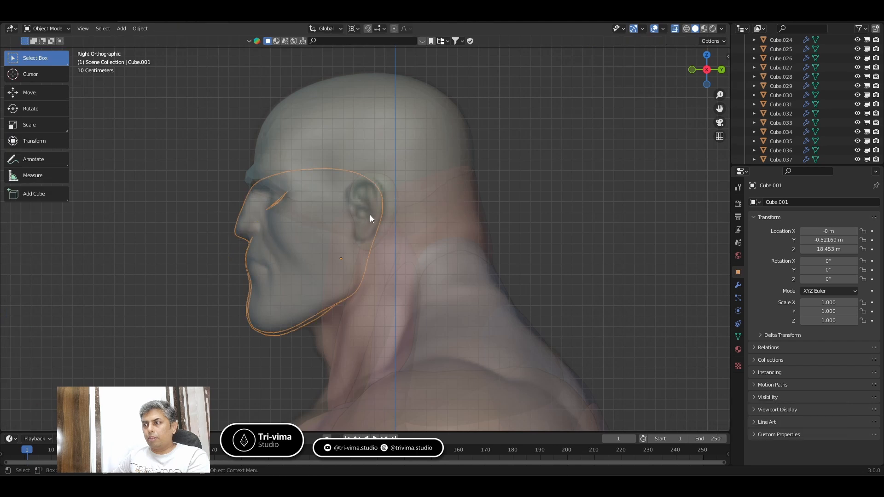
{"action": "left_click", "coordinate": [372, 214]}
{"action": "key", "text": "ctrl+Tab"}
{"action": "left_click", "coordinate": [372, 260]}
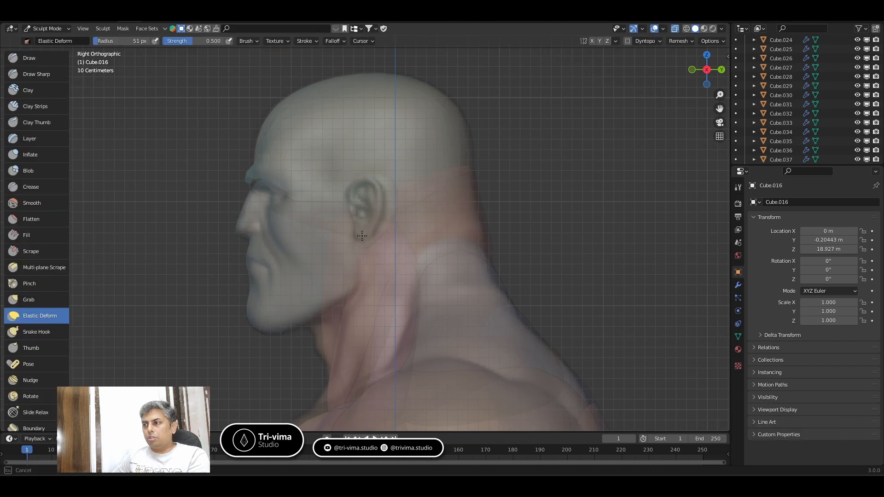
{"action": "left_click_drag", "start_coordinate": [386, 190], "coordinate": [384, 202]}
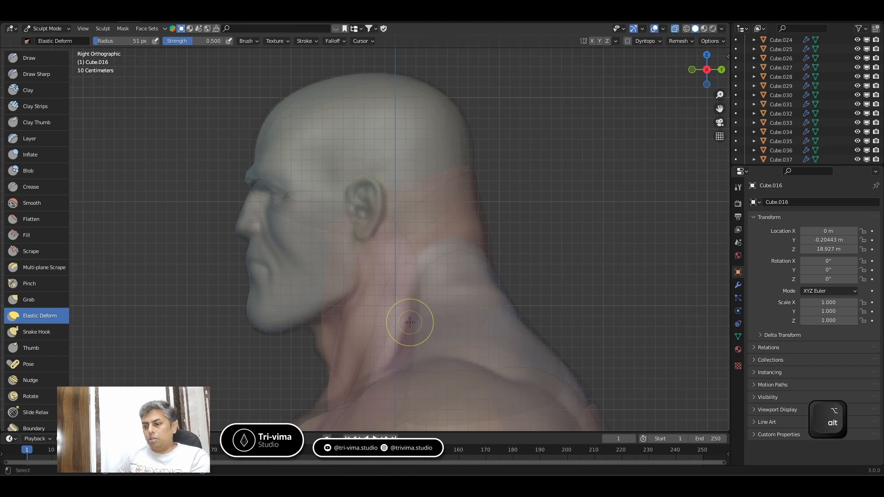
Turn off X-ray and reshape the back edge of the ear from behind the head with Elastic Deform.
{"action": "key", "text": "alt+z"}
{"action": "middle_click_drag", "start_coordinate": [394, 234], "coordinate": [339, 261]}
{"action": "mouse_move", "coordinate": [332, 224]}
{"action": "left_mouse_down"}
{"action": "mouse_move", "coordinate": [342, 209]}
{"action": "mouse_move", "coordinate": [330, 201]}
{"action": "left_mouse_up"}
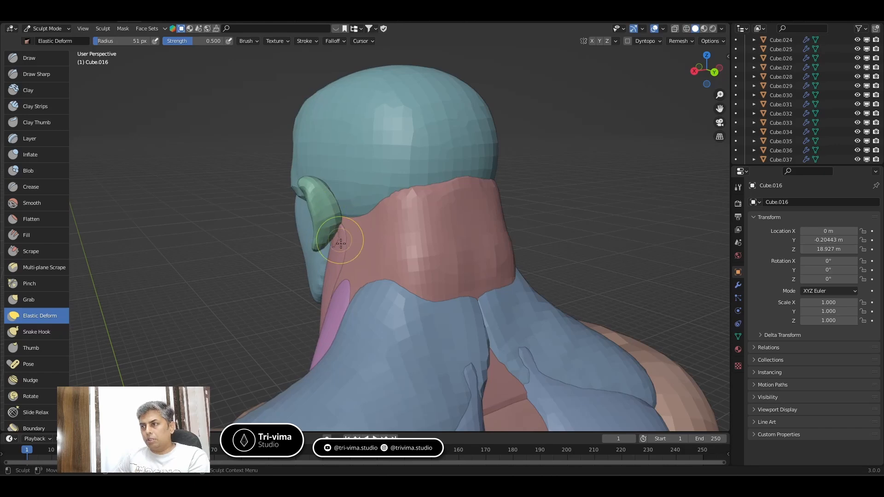
{"action": "mouse_move", "coordinate": [341, 240]}
{"action": "middle_mouse_down"}
{"action": "mouse_move", "coordinate": [452, 225]}
{"action": "mouse_move", "coordinate": [355, 219]}
{"action": "middle_mouse_up"}
{"action": "mouse_move", "coordinate": [362, 215]}
{"action": "left_mouse_down"}
{"action": "mouse_move", "coordinate": [354, 211]}
{"action": "mouse_move", "coordinate": [355, 224]}
{"action": "mouse_move", "coordinate": [346, 204]}
{"action": "left_mouse_up"}
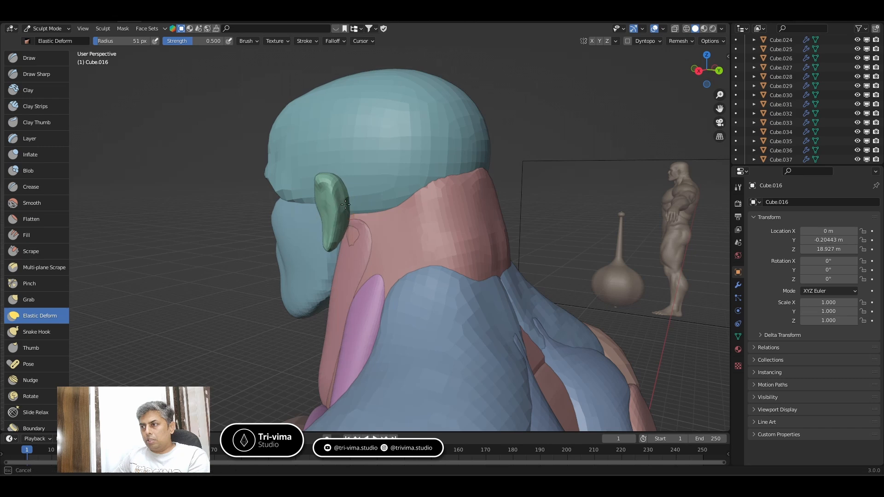
Adjust the ear's upper and rear edges against the side reference with X-ray on, and return to solid display.
{"action": "key", "text": "KP_3"}
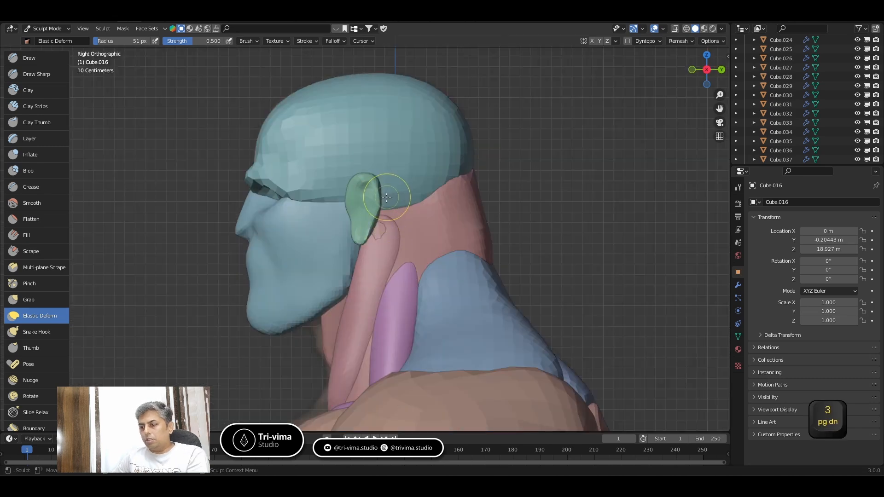
{"action": "key", "text": "alt+z"}
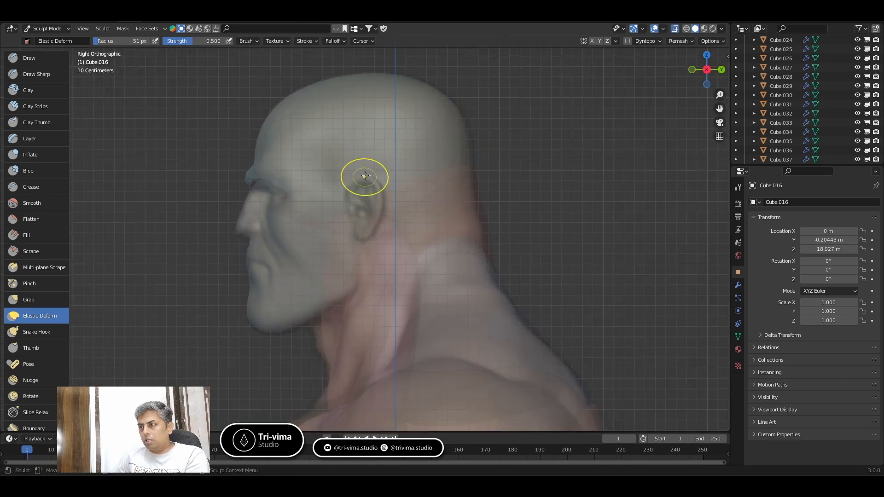
{"action": "key", "text": "alt+z"}
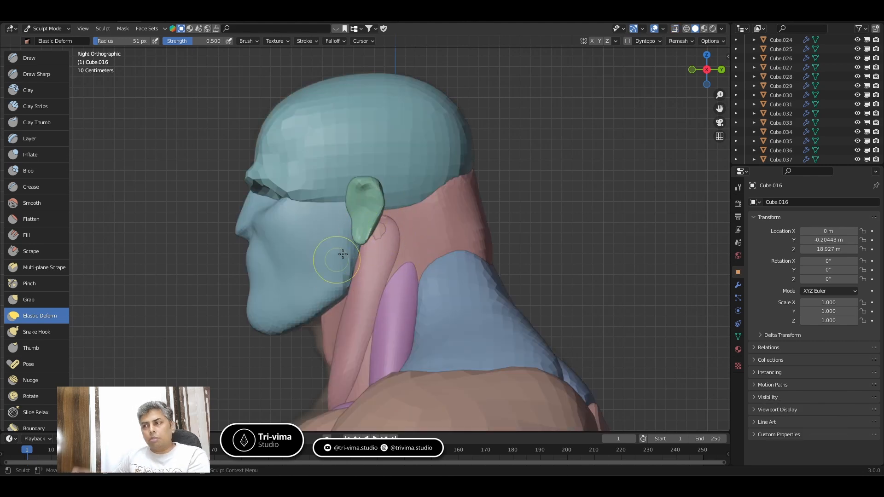
Switch sculpting to the skull piece in the front view and pull its crown up to the reference with a 125 px radius, refining at 112 px.
{"action": "key", "text": "alt"}
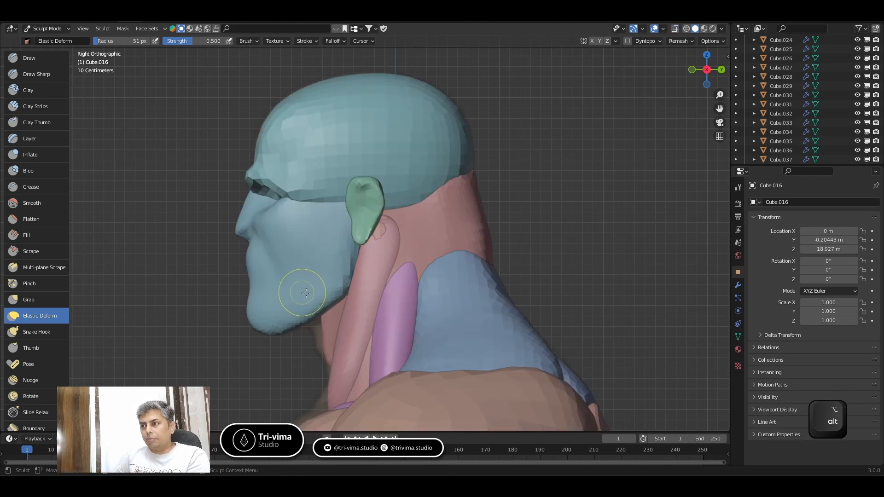
{"action": "left_click_drag", "start_coordinate": [306, 294], "coordinate": [452, 288], "text": "alt"}
{"action": "key", "text": "KP_1"}
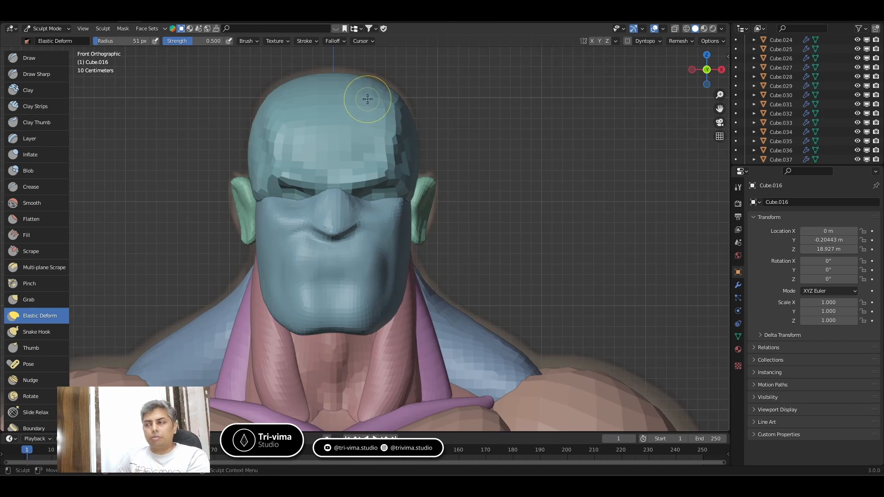
{"action": "key", "text": "ctrl+Tab"}
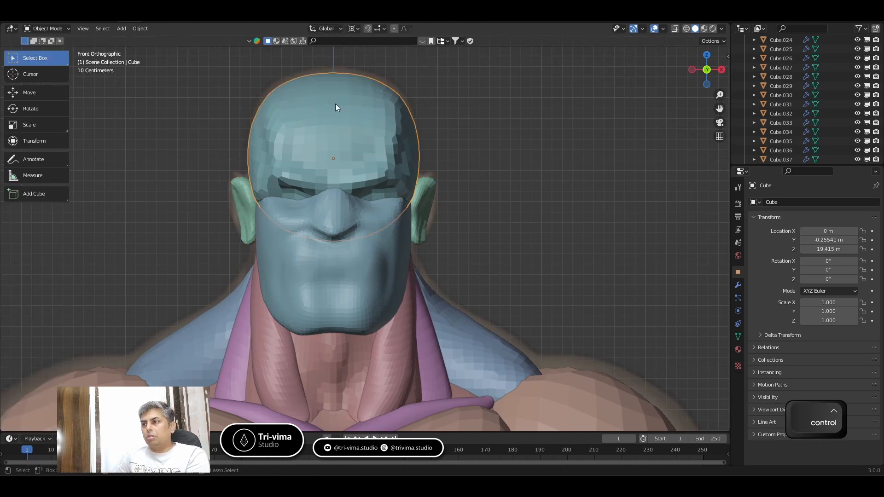
{"action": "key", "text": "ctrl+Tab"}
{"action": "left_click", "coordinate": [338, 159]}
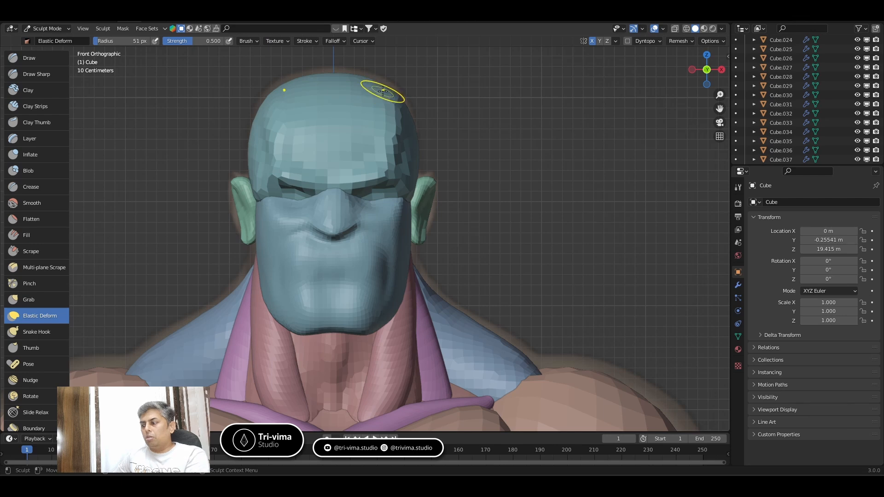
{"action": "key", "text": "bracketright"}
{"action": "key", "text": "bracketright"}
{"action": "key", "text": "bracketright"}
{"action": "key", "text": "bracketright"}
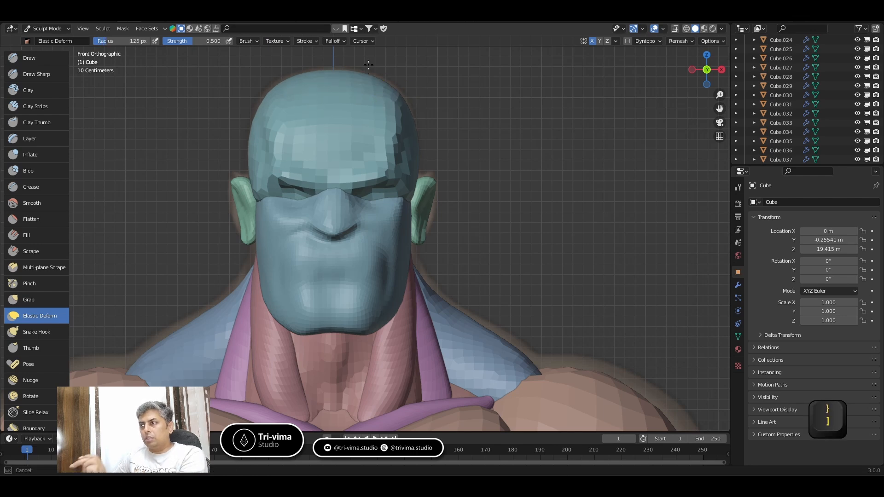
{"action": "key", "text": "bracketleft"}
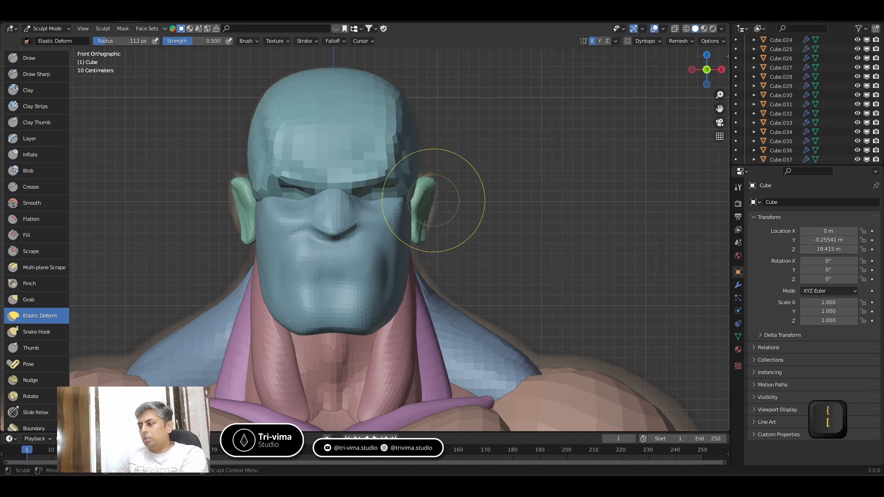
Reduce the brush radius to 45 px and switch sculpting to the ear piece in the front view.
{"action": "key", "text": "bracketleft"}
{"action": "key", "text": "bracketleft"}
{"action": "key", "text": "bracketleft"}
{"action": "key", "text": "bracketleft"}
{"action": "key", "text": "bracketleft"}
{"action": "key", "text": "bracketleft"}
{"action": "key", "text": "bracketleft"}
{"action": "key", "text": "bracketleft"}
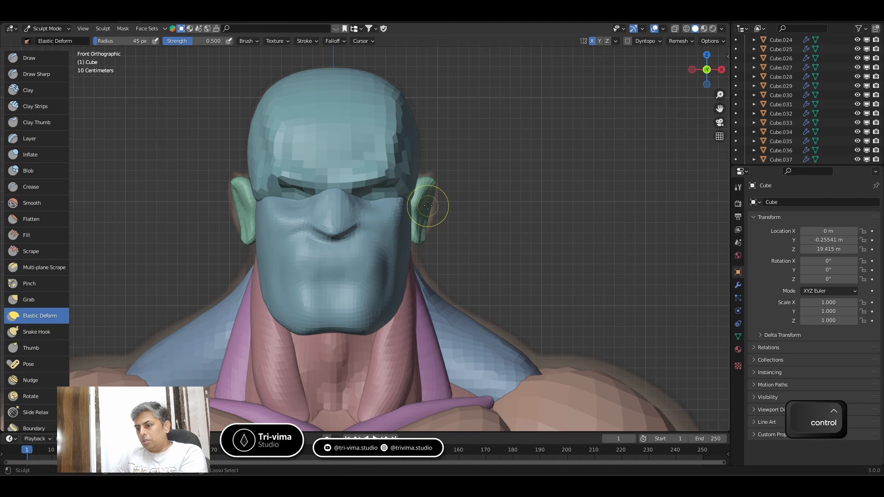
{"action": "key", "text": "ctrl+Tab"}
{"action": "left_click", "coordinate": [300, 207]}
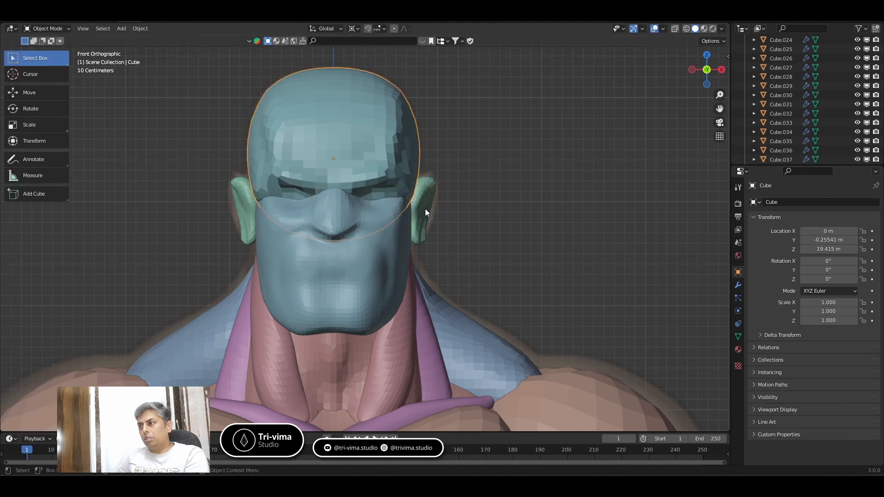
{"action": "left_click", "coordinate": [424, 211]}
{"action": "key", "text": "ctrl+Tab"}
{"action": "left_click", "coordinate": [419, 255]}
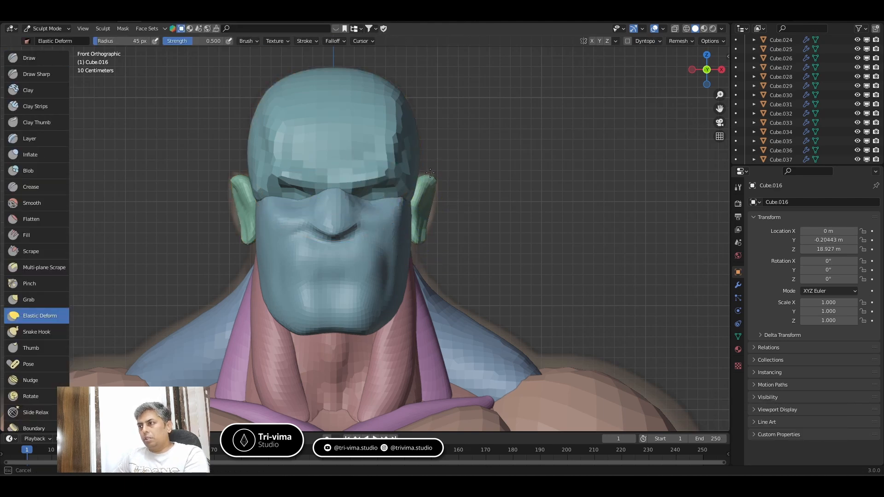
Refine the ear's upper and lower edges to the front reference with Elastic Deform and return to Object Mode.
{"action": "left_click_drag", "start_coordinate": [430, 174], "coordinate": [430, 174]}
{"action": "mouse_move", "coordinate": [429, 217]}
{"action": "left_mouse_down"}
{"action": "mouse_move", "coordinate": [436, 213]}
{"action": "mouse_move", "coordinate": [418, 241]}
{"action": "left_mouse_up"}
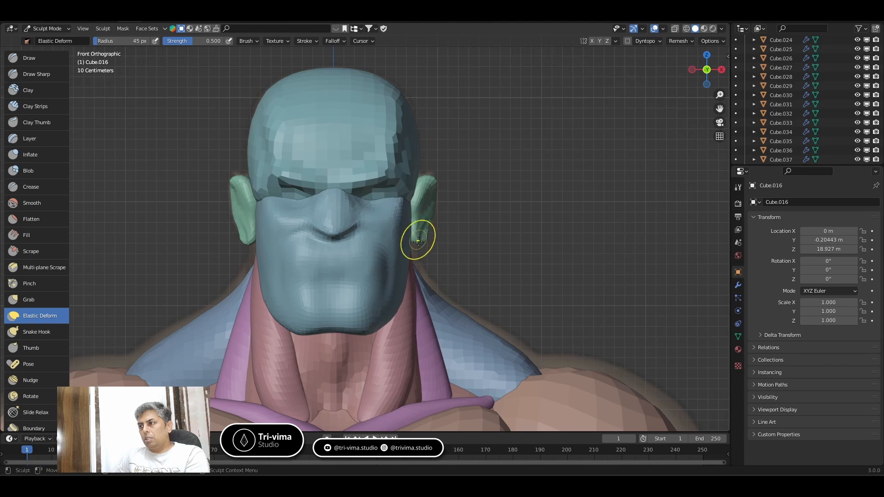
{"action": "key", "text": "ctrl+Tab"}
{"action": "left_click", "coordinate": [418, 297]}
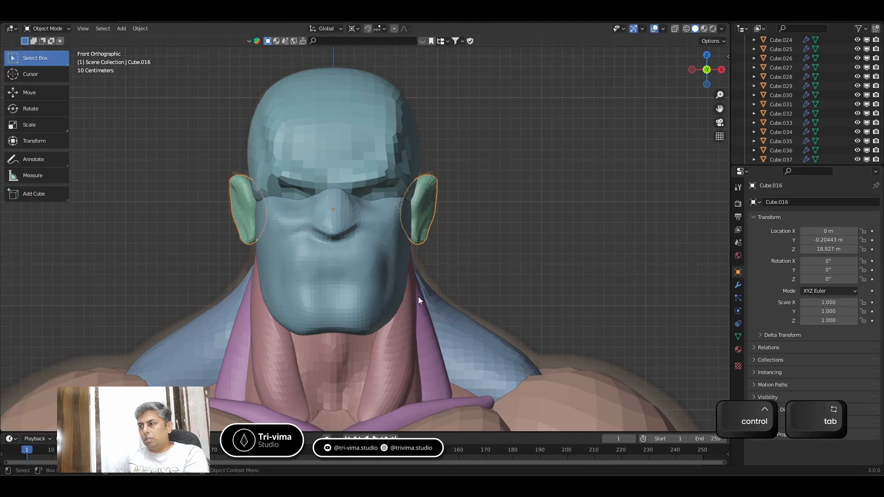
Switch sculpting to the trapezius piece and pull its neck slope toward the front reference, using radii of 50 px and 137 px.
{"action": "left_click", "coordinate": [437, 296]}
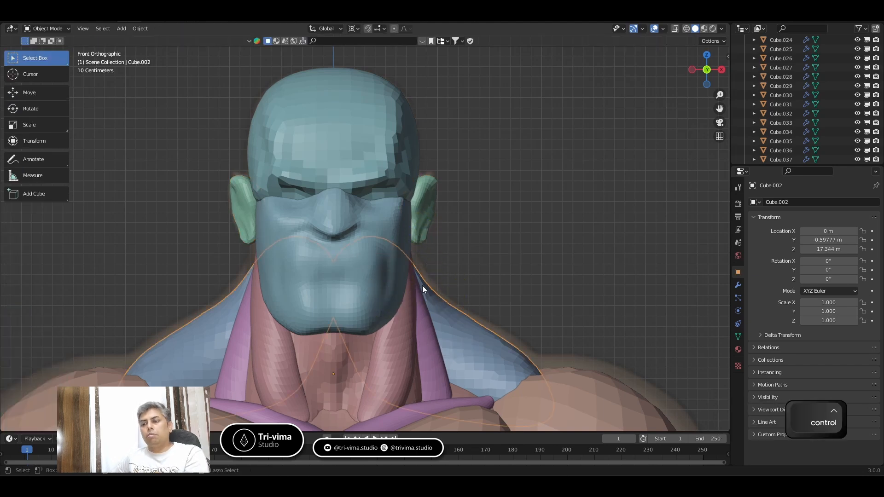
{"action": "key", "text": "ctrl+Tab"}
{"action": "left_click", "coordinate": [417, 334]}
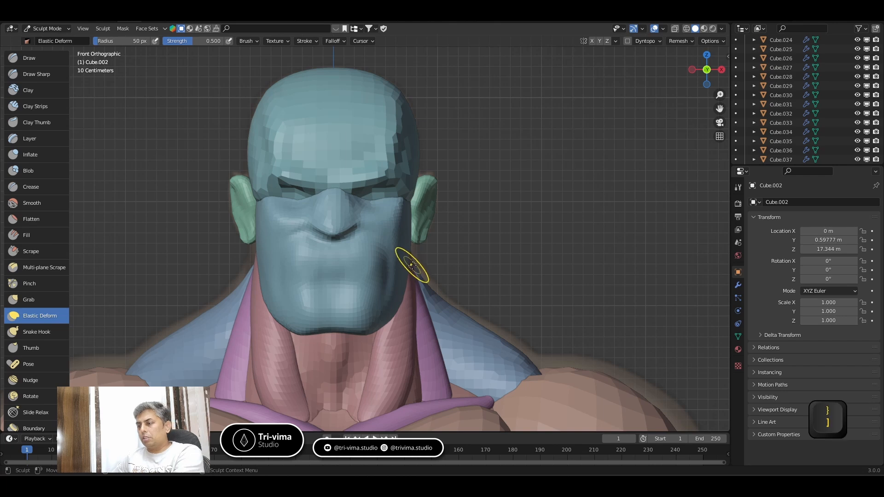
{"action": "key", "text": "f"}
{"action": "left_click", "coordinate": [436, 289]}
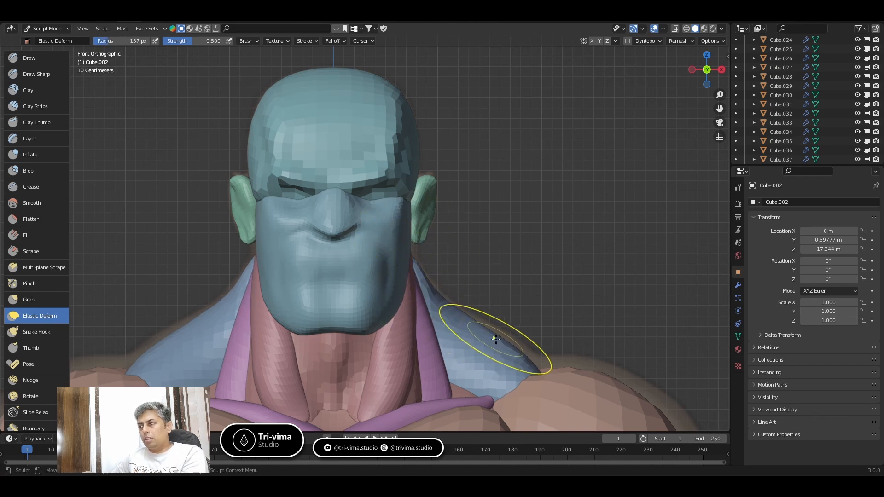
Switch sculpting to the lower face piece and turn on X-ray to see the front reference through it.
{"action": "key", "text": "ctrl+Tab"}
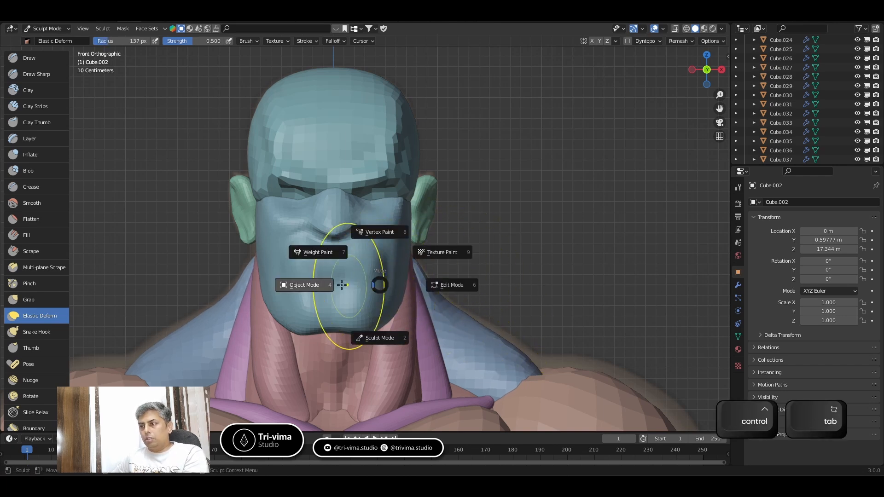
{"action": "left_click", "coordinate": [309, 285]}
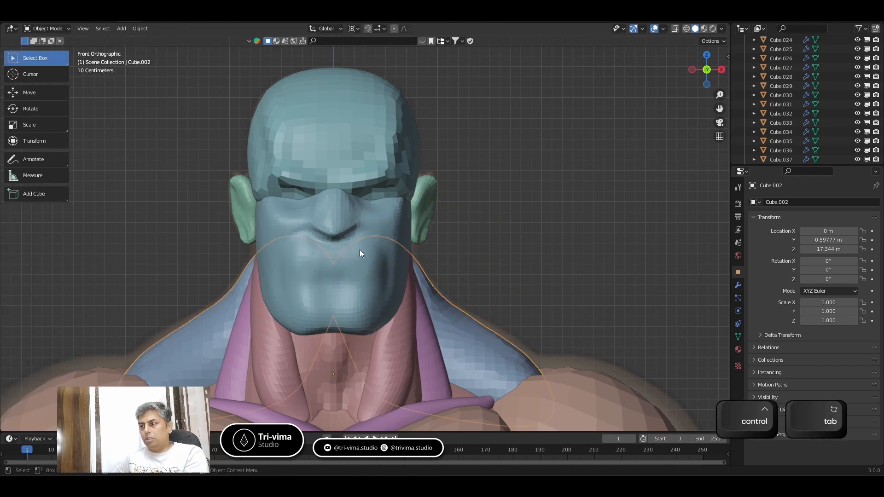
{"action": "left_click", "coordinate": [363, 281]}
{"action": "key", "text": "ctrl+Tab"}
{"action": "left_click", "coordinate": [356, 333]}
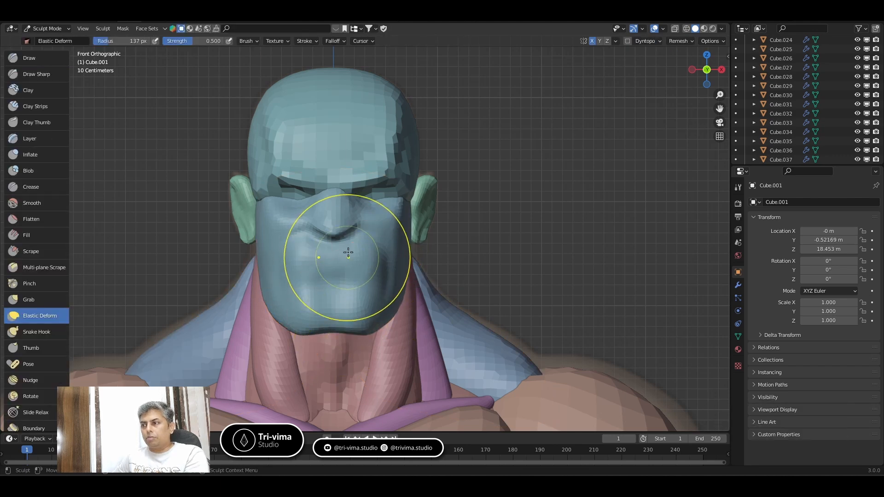
{"action": "key", "text": "alt+z"}
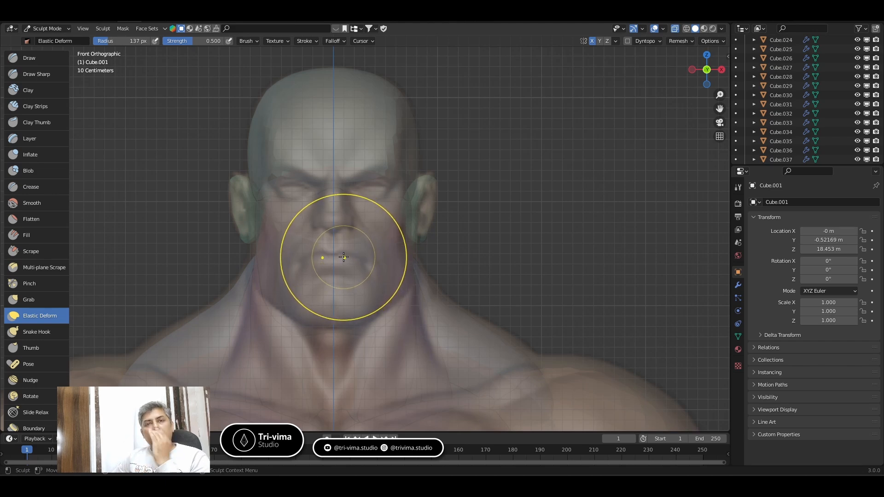
Reduce the brush radius to 45 px and compare the mouth area with the reference in solid and X-ray display.
{"action": "mouse_move", "coordinate": [344, 257]}
{"action": "left_mouse_down"}
{"action": "mouse_move", "coordinate": [346, 281]}
{"action": "mouse_move", "coordinate": [353, 275]}
{"action": "mouse_move", "coordinate": [343, 270]}
{"action": "mouse_move", "coordinate": [363, 278]}
{"action": "mouse_move", "coordinate": [351, 276]}
{"action": "left_mouse_up"}
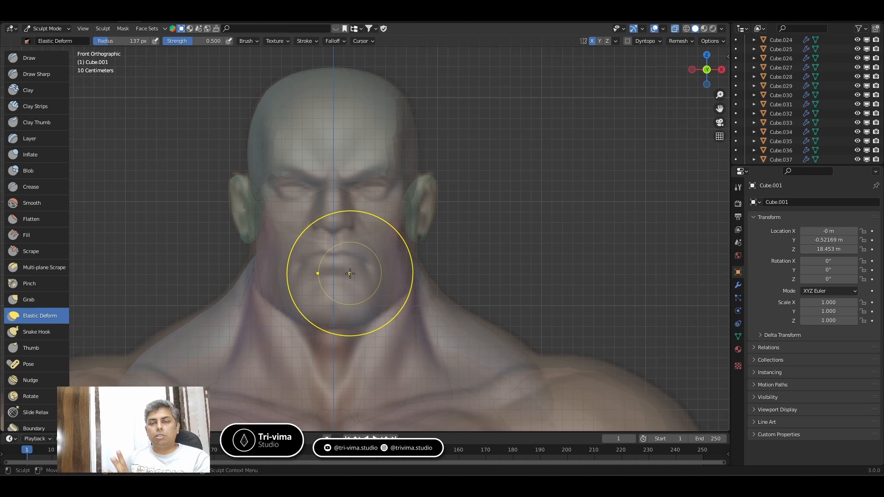
{"action": "key", "text": "f"}
{"action": "left_click", "coordinate": [361, 263]}
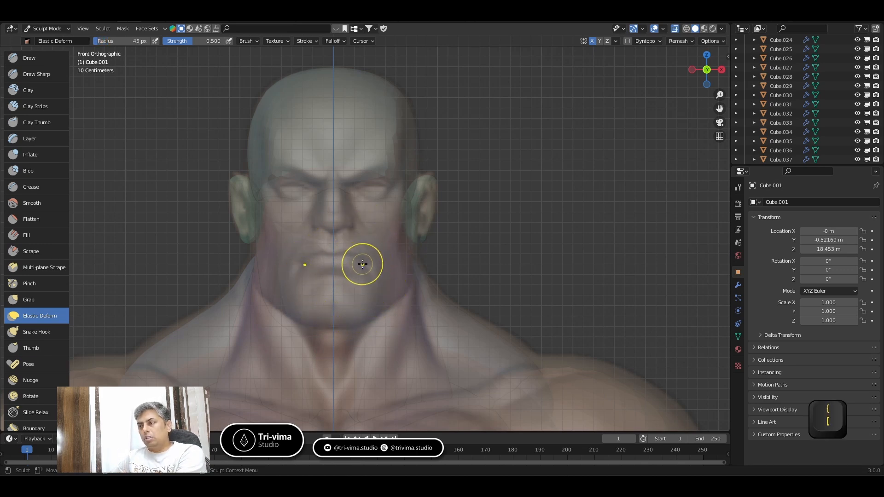
{"action": "key", "text": "alt+z"}
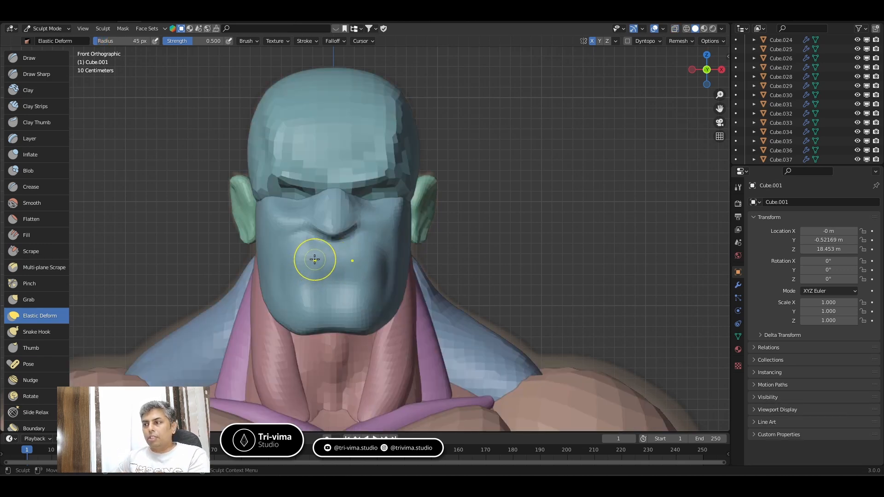
{"action": "key", "text": "alt+z"}
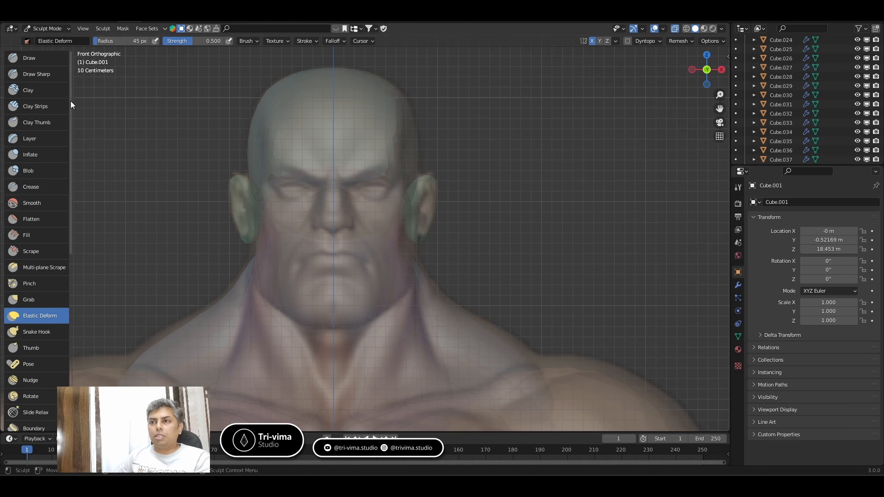
Annotate the lips, the groove above them and the crease below them in red over the front reference.
{"action": "key", "text": "ctrl+Tab"}
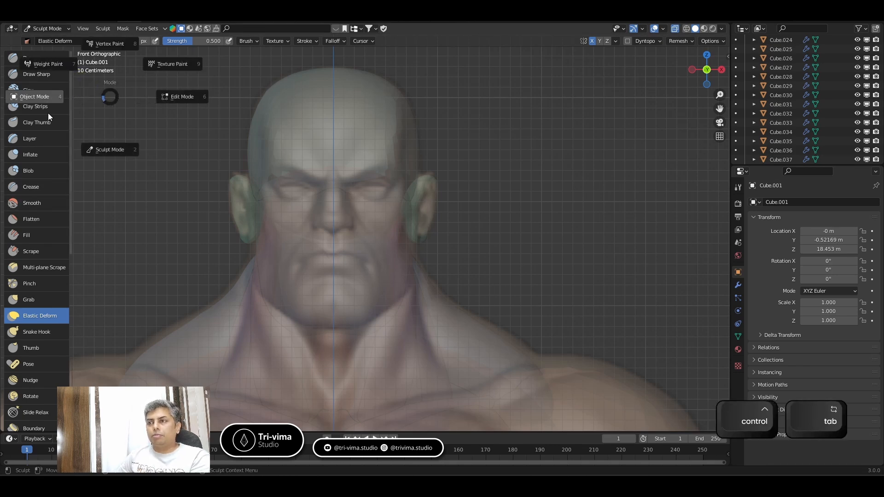
{"action": "left_click", "coordinate": [32, 159]}
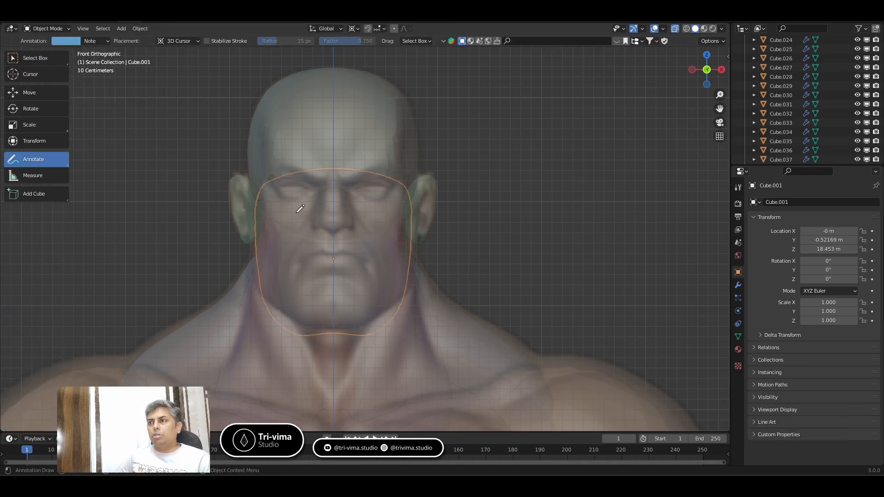
{"action": "left_click", "coordinate": [65, 41]}
{"action": "left_click", "coordinate": [90, 115]}
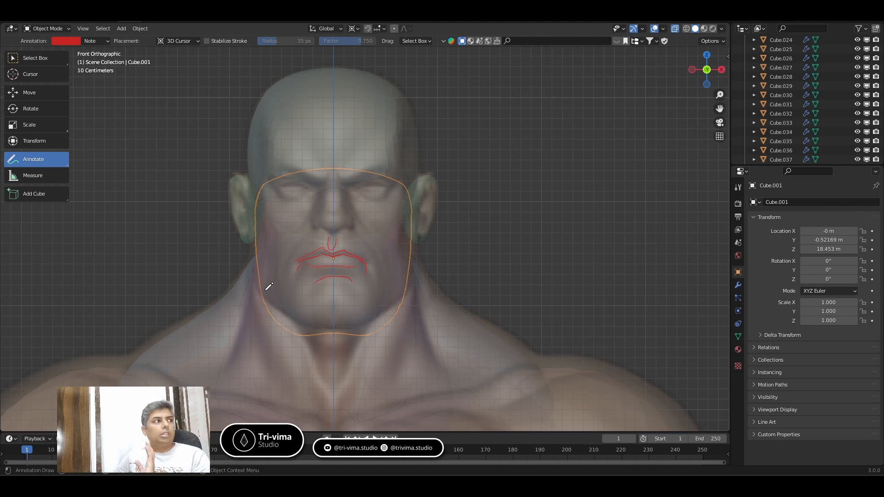
{"action": "left_click", "coordinate": [42, 57]}
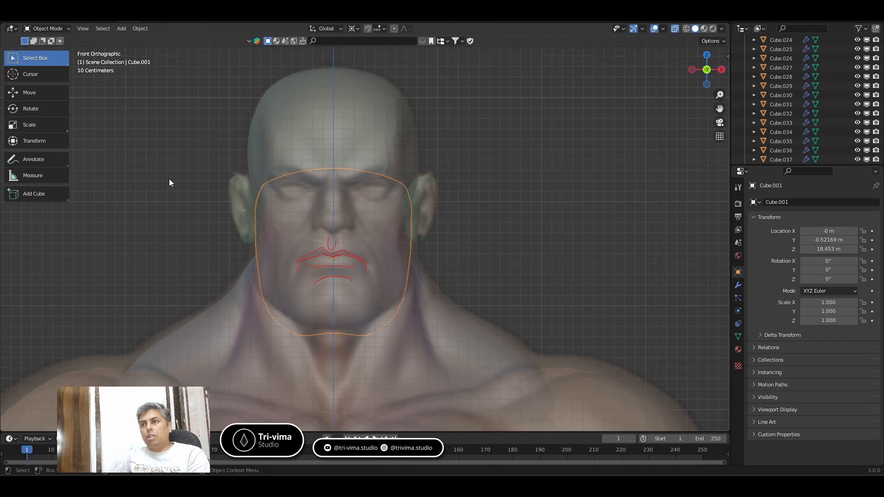
Return to sculpting the face in solid display and shape the chin and mouth surroundings with Clay Strips at 45 px.
{"action": "key", "text": "ctrl+Tab"}
{"action": "left_click", "coordinate": [180, 253]}
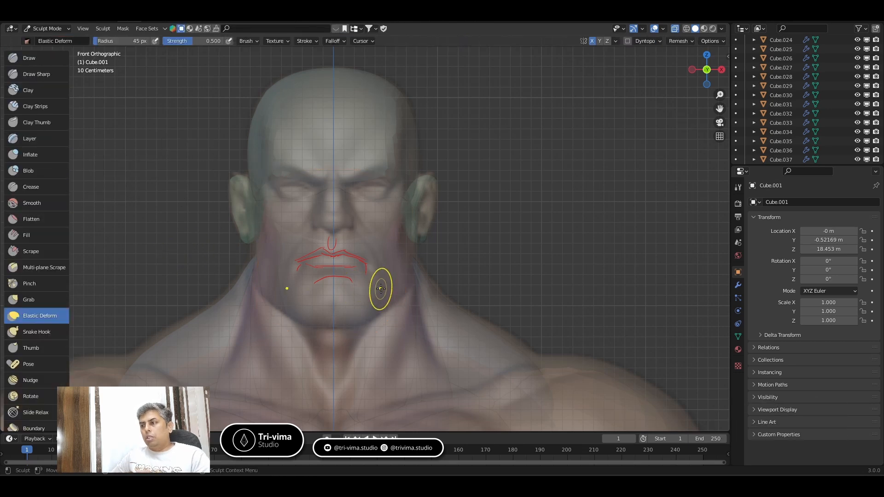
{"action": "key", "text": "alt+z"}
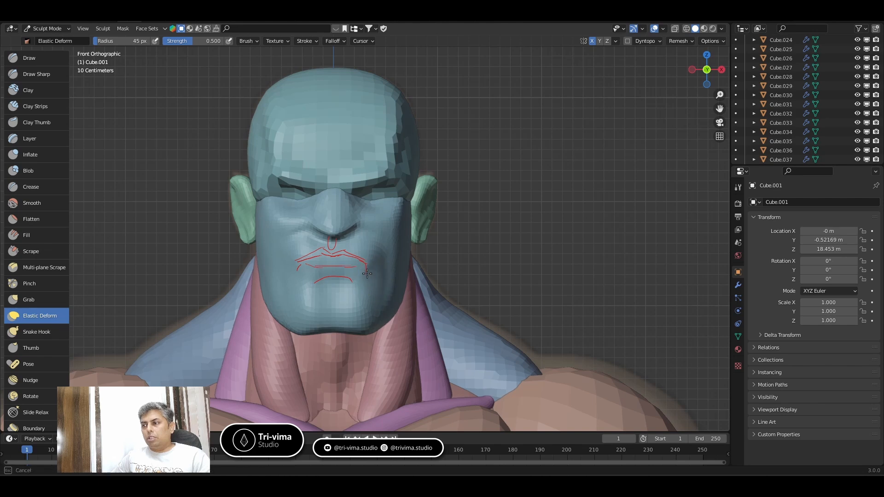
{"action": "left_click", "coordinate": [37, 107]}
{"action": "mouse_move", "coordinate": [322, 284]}
{"action": "left_mouse_down"}
{"action": "mouse_move", "coordinate": [331, 303]}
{"action": "mouse_move", "coordinate": [366, 305]}
{"action": "mouse_move", "coordinate": [333, 280]}
{"action": "left_mouse_up"}
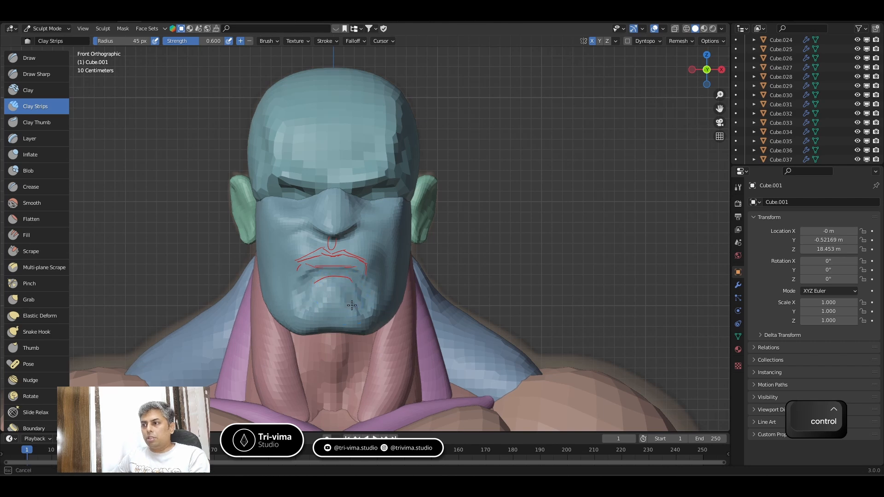
{"action": "mouse_move", "coordinate": [338, 329]}
{"action": "left_mouse_down", "text": "ctrl"}
{"action": "mouse_move", "coordinate": [382, 325]}
{"action": "mouse_move", "coordinate": [363, 326]}
{"action": "mouse_move", "coordinate": [376, 318]}
{"action": "left_mouse_up", "text": "ctrl"}
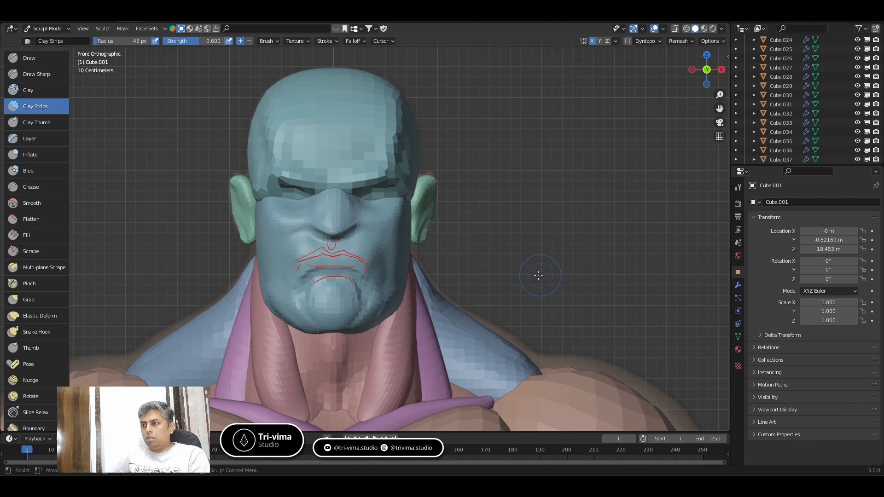
Carve and even out the underside of the chin from a low angle with Clay Strips, and return to the front view.
{"action": "right_click", "coordinate": [538, 276]}
{"action": "middle_click_drag", "start_coordinate": [556, 242], "coordinate": [491, 233]}
{"action": "left_click_drag", "start_coordinate": [324, 306], "coordinate": [382, 302], "text": "ctrl"}
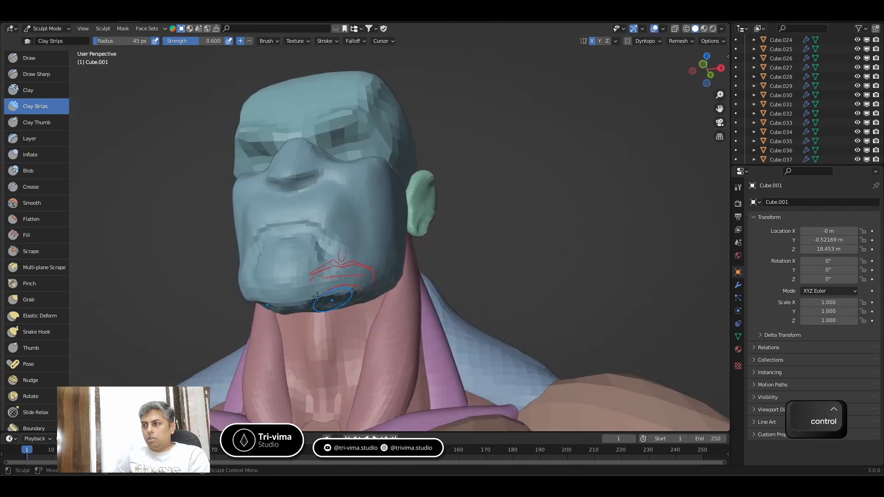
{"action": "mouse_move", "coordinate": [317, 295]}
{"action": "left_mouse_down"}
{"action": "mouse_move", "coordinate": [338, 275]}
{"action": "mouse_move", "coordinate": [318, 299]}
{"action": "mouse_move", "coordinate": [343, 300]}
{"action": "left_mouse_up"}
{"action": "key", "text": "KP_1"}
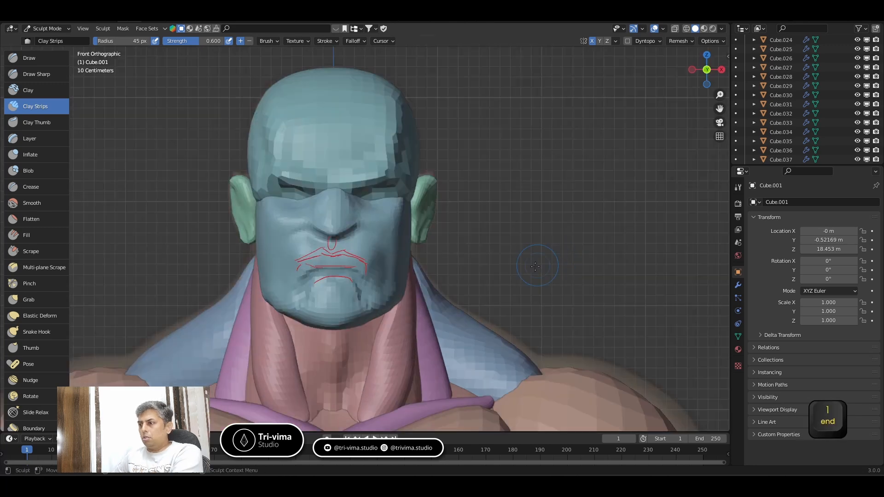
Carve the mouth surroundings, cheek folds and chin sides with Clay Strips at 36 px and 22 px, and smooth the cheeks and jaw.
{"action": "key", "text": "bracketleft"}
{"action": "key", "text": "bracketleft"}
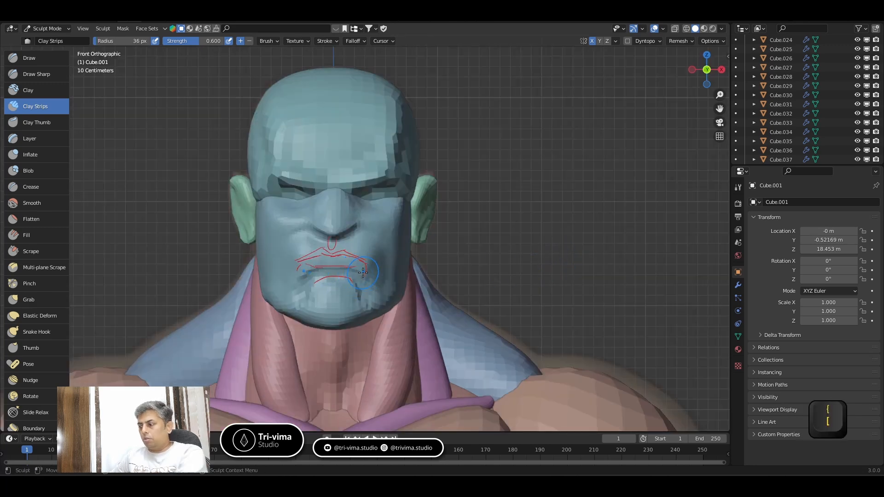
{"action": "left_click_drag", "start_coordinate": [335, 247], "coordinate": [331, 250], "text": "ctrl"}
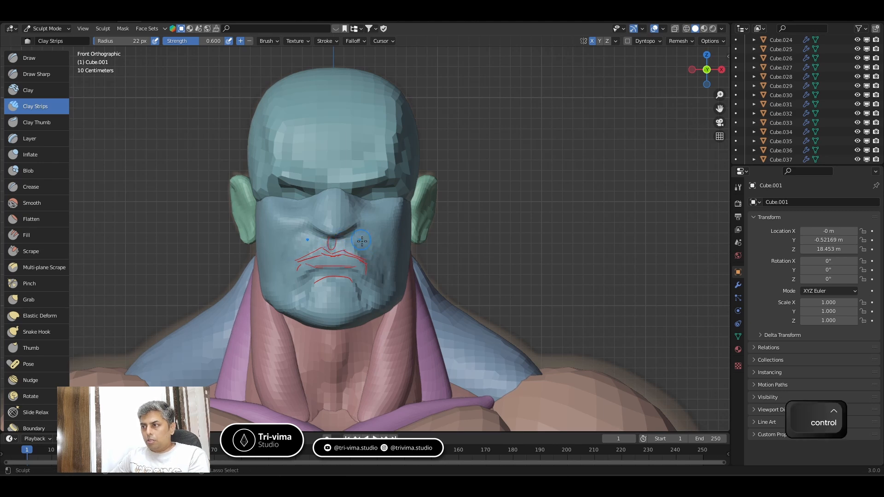
{"action": "left_click_drag", "start_coordinate": [363, 239], "coordinate": [374, 232], "text": "ctrl"}
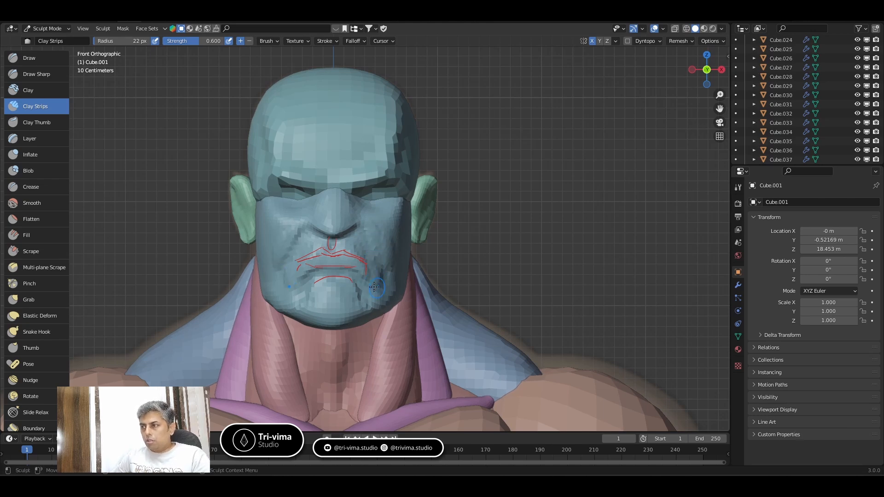
{"action": "left_click_drag", "start_coordinate": [362, 277], "coordinate": [350, 287], "text": "ctrl"}
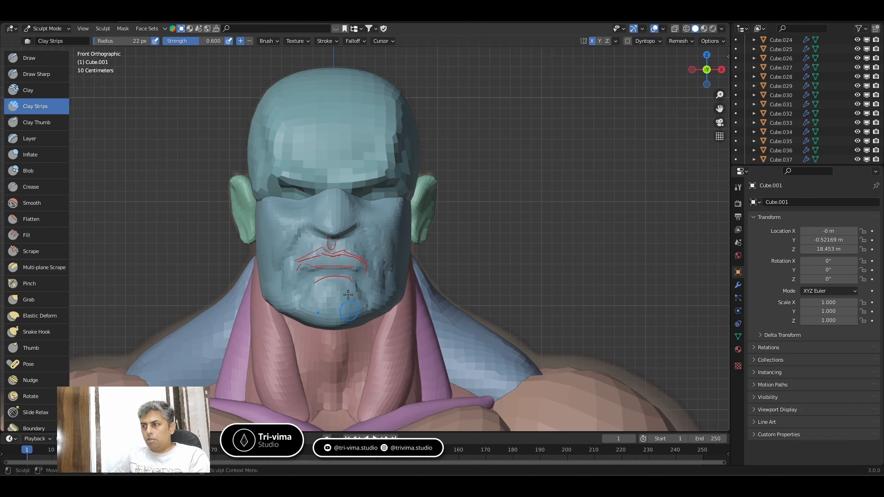
{"action": "left_click_drag", "start_coordinate": [395, 280], "coordinate": [390, 266], "text": "shift"}
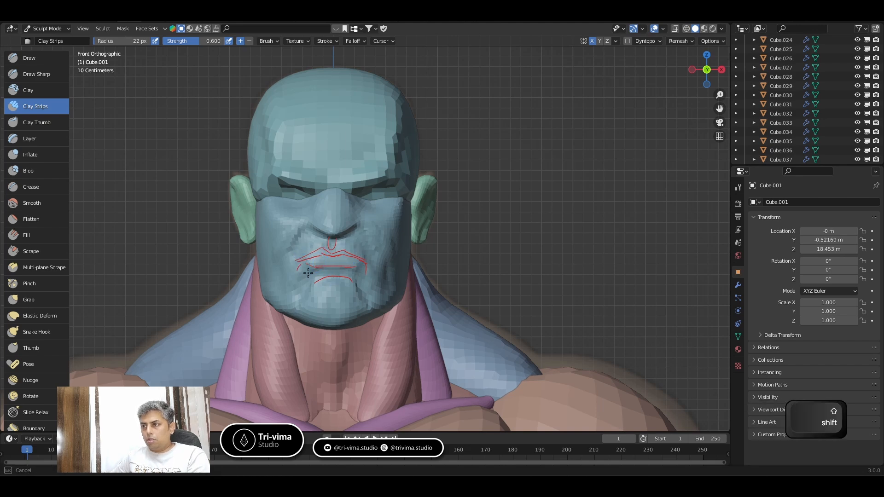
{"action": "mouse_move", "coordinate": [308, 288]}
{"action": "left_mouse_down", "text": "shift"}
{"action": "mouse_move", "coordinate": [286, 252]}
{"action": "mouse_move", "coordinate": [281, 279]}
{"action": "left_mouse_up", "text": "shift"}
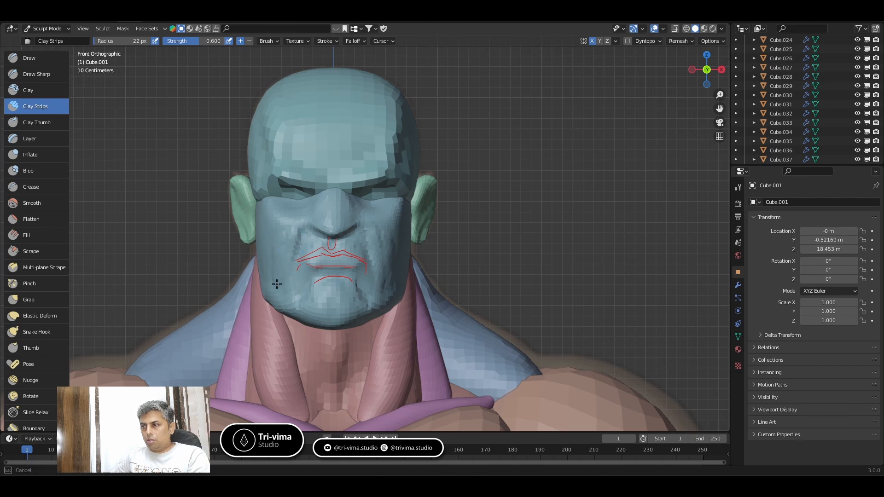
Build up the nose and nostril wings, and carve the areas below the eyes and along the cheeks with Clay Strips.
{"action": "mouse_move", "coordinate": [308, 250]}
{"action": "left_mouse_down"}
{"action": "mouse_move", "coordinate": [316, 223]}
{"action": "mouse_move", "coordinate": [331, 224]}
{"action": "mouse_move", "coordinate": [327, 233]}
{"action": "mouse_move", "coordinate": [328, 222]}
{"action": "left_mouse_up"}
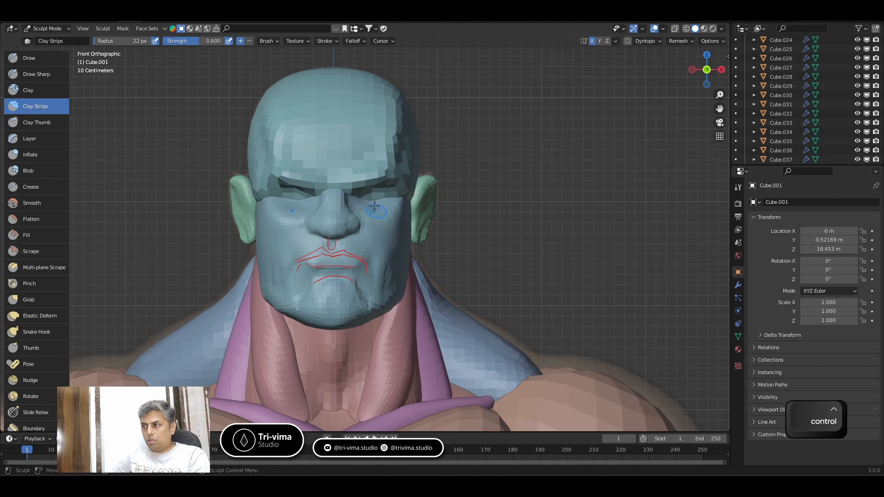
{"action": "mouse_move", "coordinate": [371, 205]}
{"action": "left_mouse_down", "text": "ctrl"}
{"action": "mouse_move", "coordinate": [385, 209]}
{"action": "mouse_move", "coordinate": [378, 236]}
{"action": "mouse_move", "coordinate": [365, 221]}
{"action": "mouse_move", "coordinate": [389, 245]}
{"action": "mouse_move", "coordinate": [367, 250]}
{"action": "left_mouse_up", "text": "ctrl"}
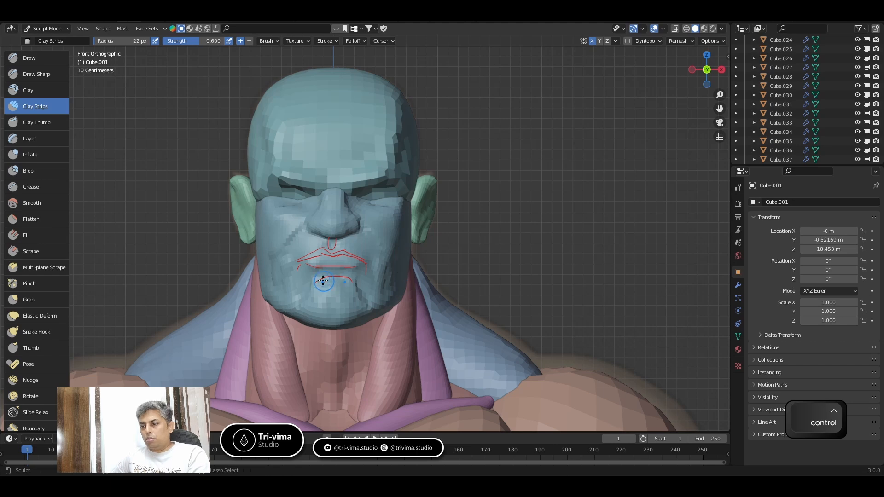
Return to Object Mode and erase the red mouth annotation from the face.
{"action": "key", "text": "ctrl+Tab"}
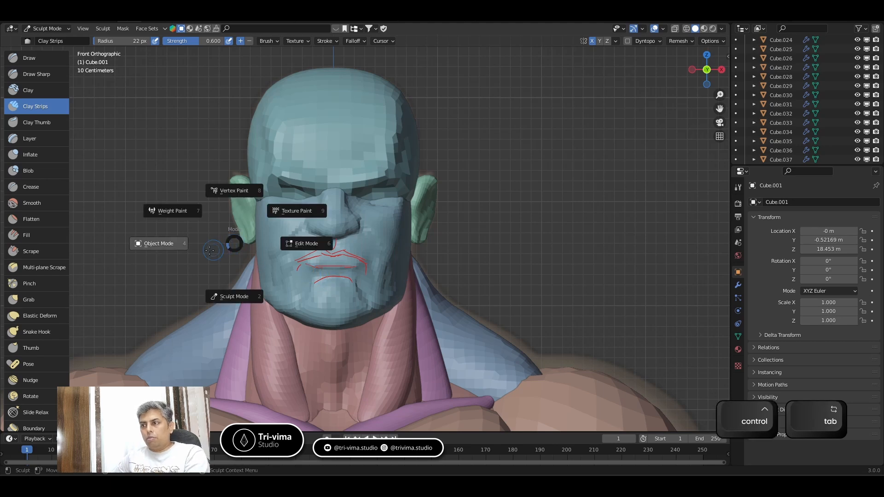
{"action": "left_click", "coordinate": [158, 242]}
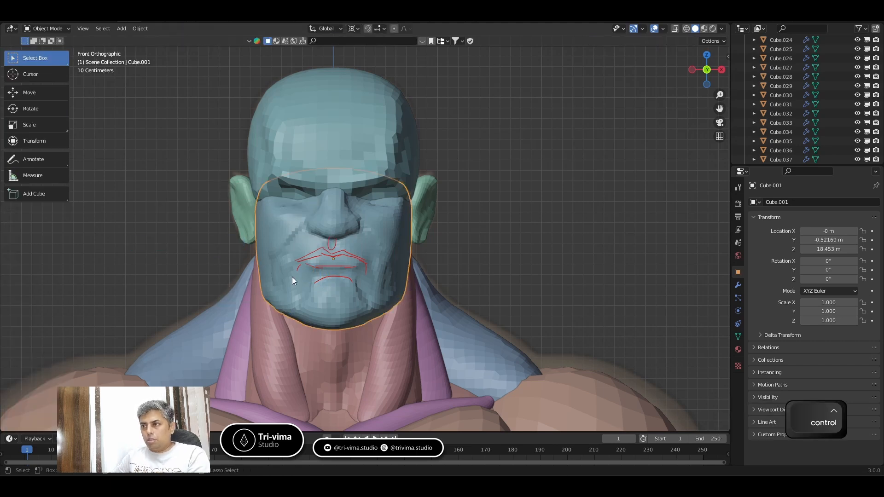
{"action": "left_click", "coordinate": [38, 161]}
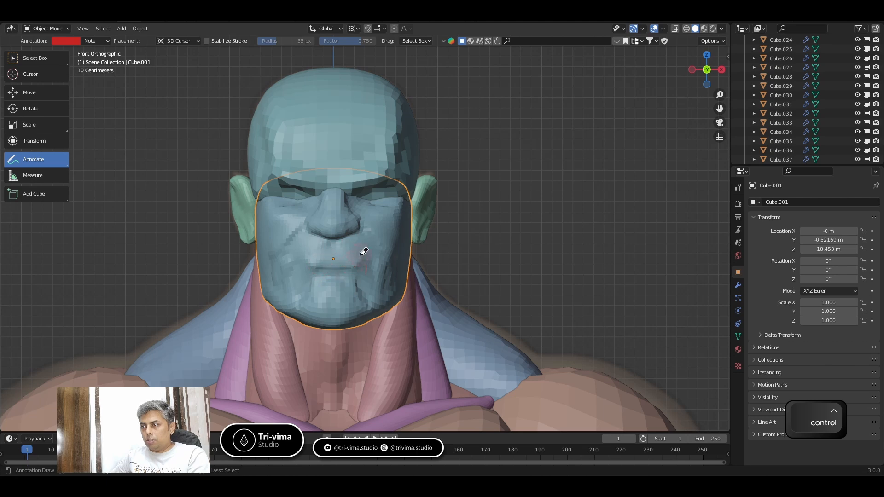
{"action": "key", "text": "ctrl+z"}
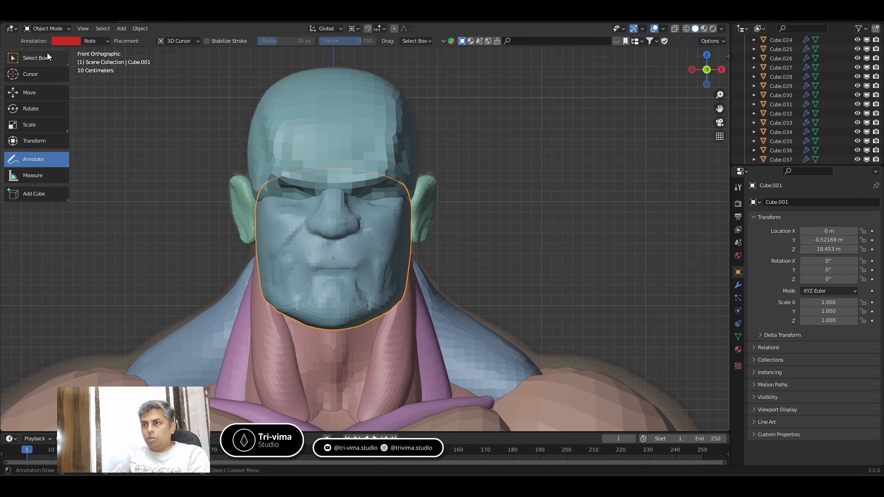
Restore the Select Box tool, put the face piece back into Sculpt Mode and voxel-remesh it.
{"action": "key", "text": "ctrl+Tab"}
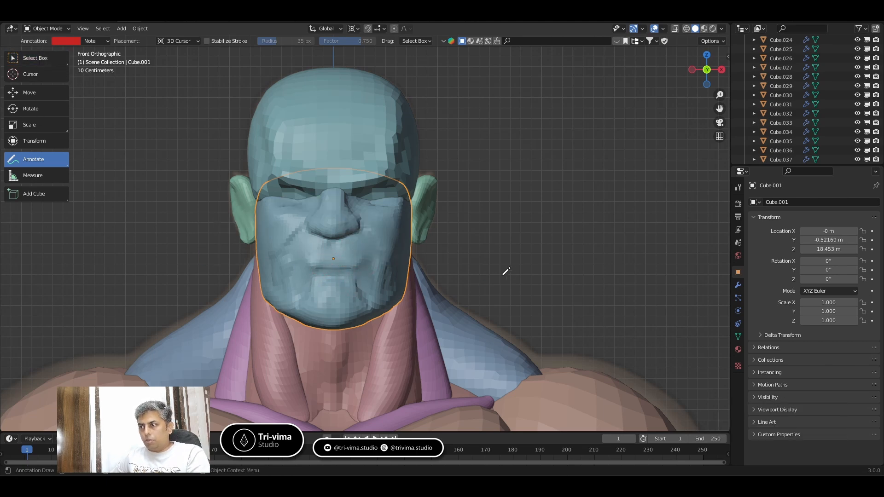
{"action": "key", "text": "ctrl+r"}
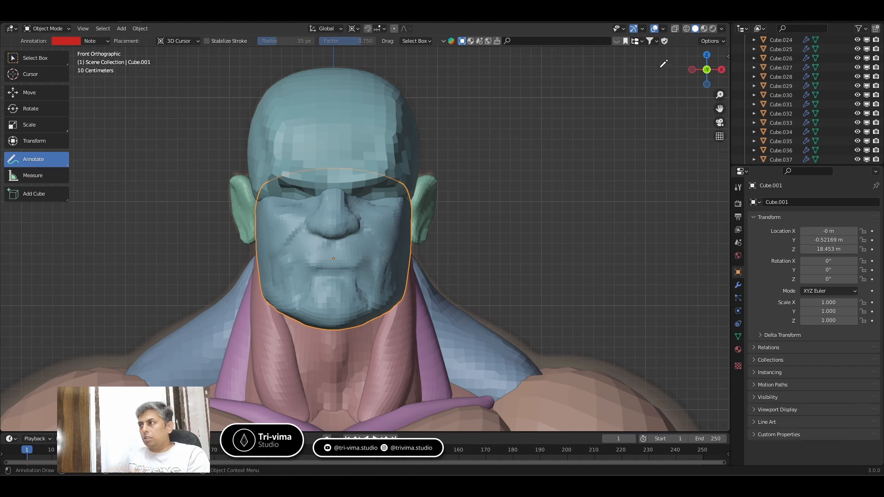
{"action": "left_click", "coordinate": [36, 58]}
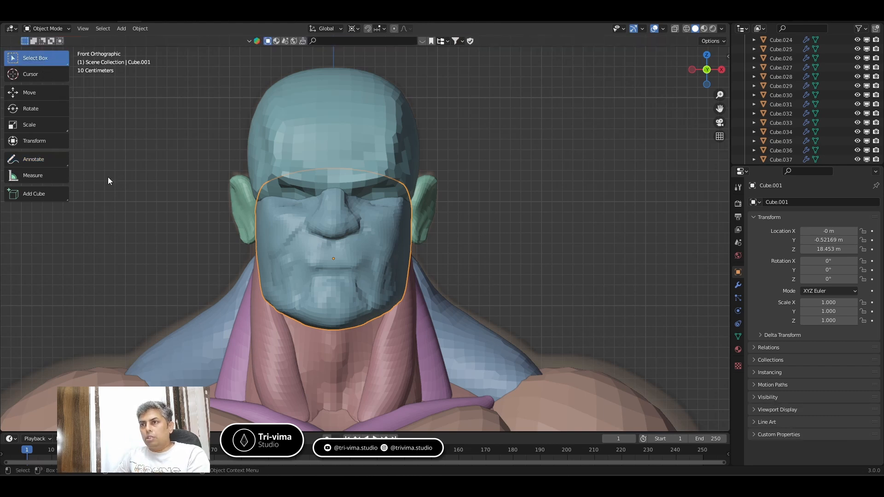
{"action": "key", "text": "ctrl+Tab"}
{"action": "left_click", "coordinate": [347, 324]}
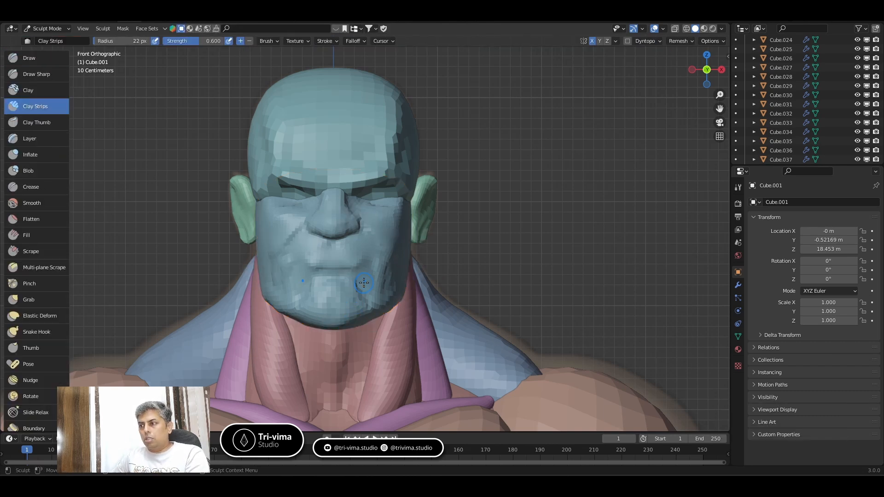
{"action": "key", "text": "ctrl+r"}
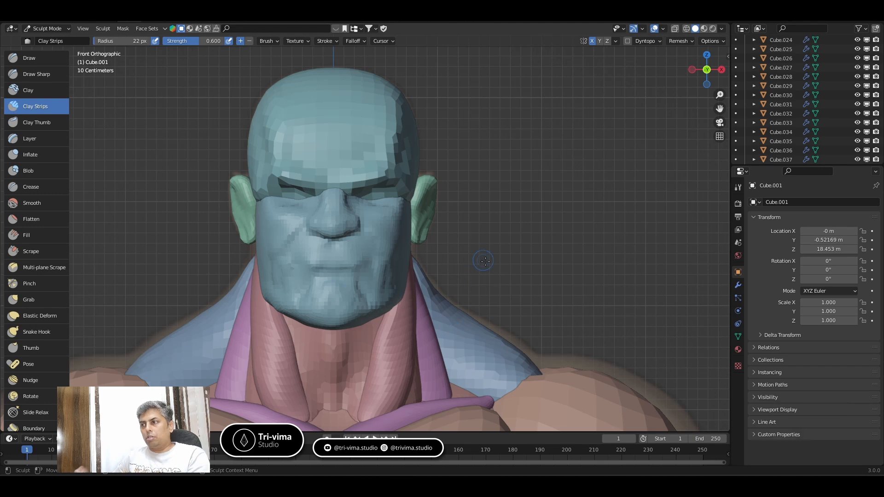
Enlarge the Clay Strips brush to 67 px and smooth the cheek, jaw side and chin of the face.
{"action": "middle_click_drag", "start_coordinate": [503, 253], "coordinate": [343, 266]}
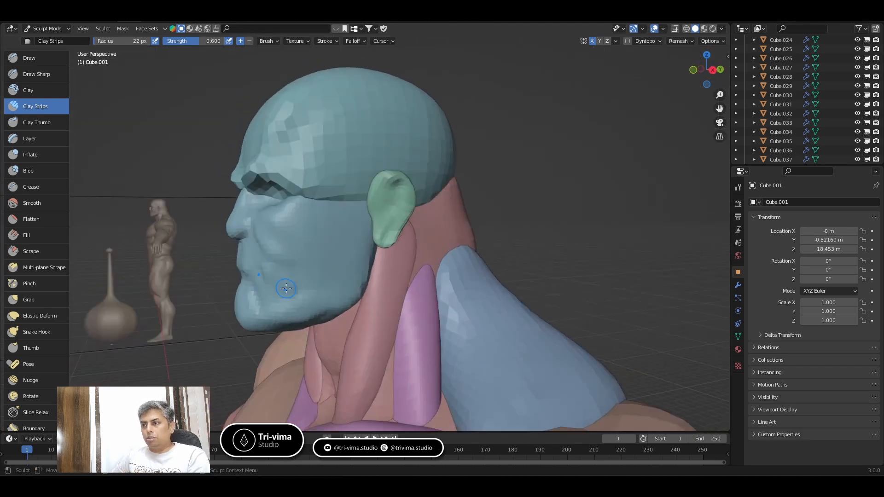
{"action": "key", "text": "bracketright"}
{"action": "key", "text": "bracketright"}
{"action": "key", "text": "bracketright"}
{"action": "key", "text": "bracketright"}
{"action": "key", "text": "bracketright"}
{"action": "key", "text": "bracketright"}
{"action": "key", "text": "bracketright"}
{"action": "key", "text": "bracketright"}
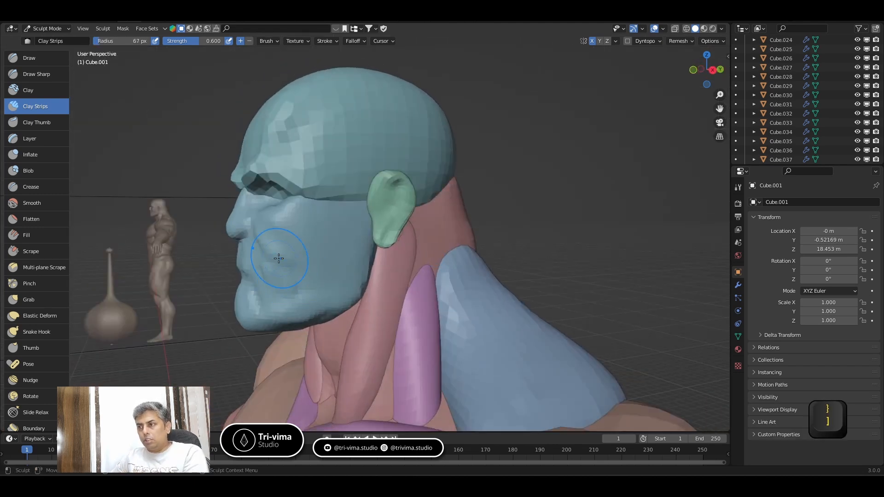
{"action": "middle_click_drag", "start_coordinate": [278, 264], "coordinate": [281, 285]}
{"action": "mouse_move", "coordinate": [338, 258]}
{"action": "left_mouse_down", "text": "shift"}
{"action": "mouse_move", "coordinate": [304, 302]}
{"action": "mouse_move", "coordinate": [264, 318]}
{"action": "mouse_move", "coordinate": [329, 290]}
{"action": "left_mouse_up", "text": "shift"}
{"action": "middle_click_drag", "start_coordinate": [329, 289], "coordinate": [322, 319]}
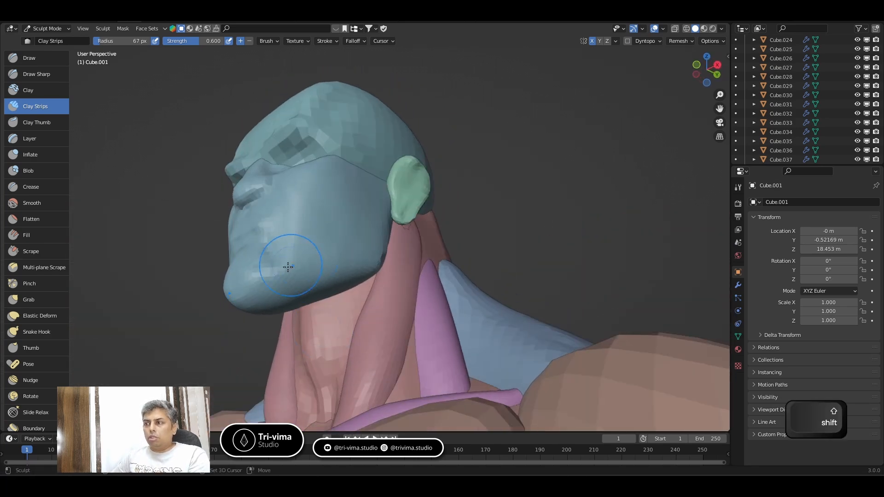
{"action": "mouse_move", "coordinate": [310, 250]}
{"action": "middle_mouse_down"}
{"action": "mouse_move", "coordinate": [340, 302]}
{"action": "mouse_move", "coordinate": [302, 309]}
{"action": "middle_mouse_up"}
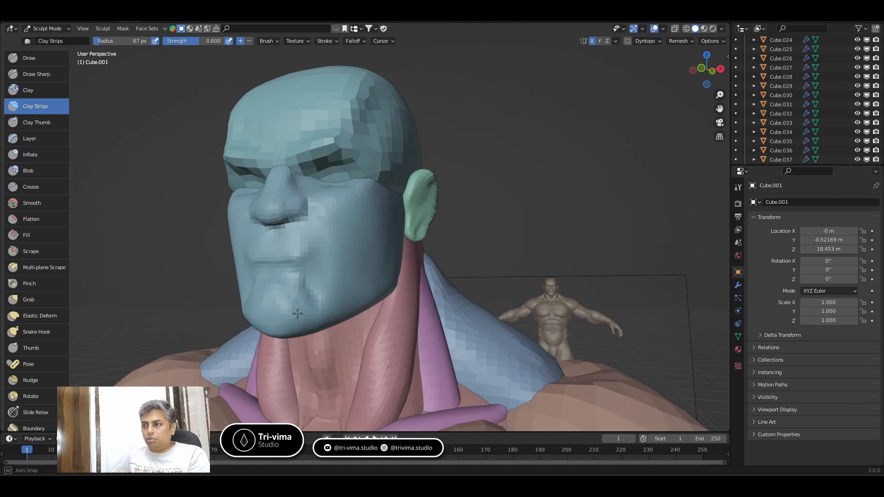
Carve the underside of the jaw and hollow the cheeks beside the mouth with Clay Strips at 67 px.
{"action": "middle_click_drag", "start_coordinate": [297, 313], "coordinate": [276, 252]}
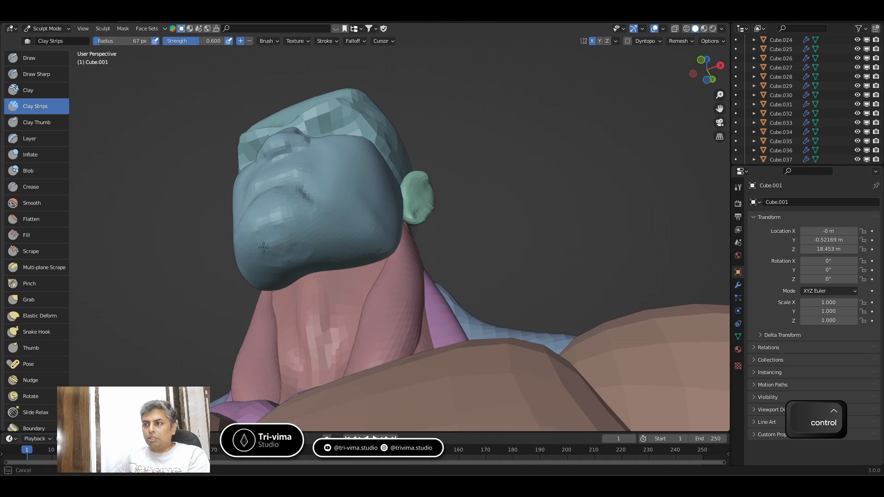
{"action": "key", "text": "shift"}
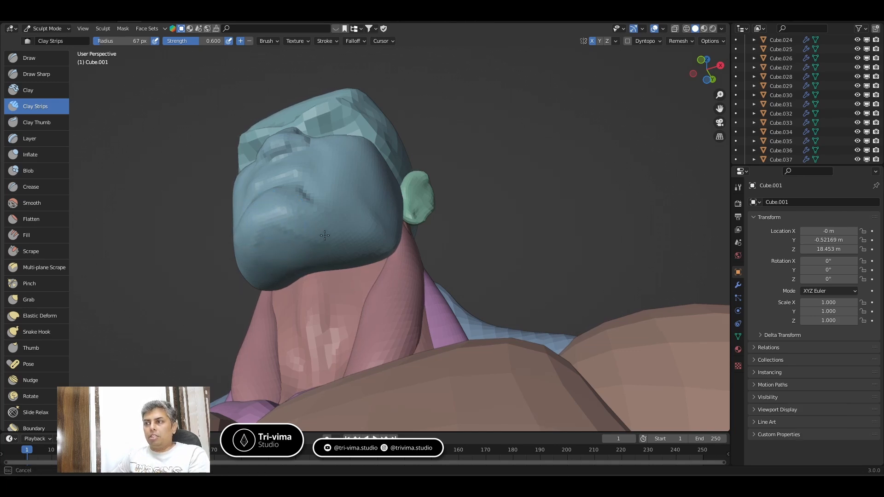
{"action": "middle_click_drag", "start_coordinate": [382, 244], "coordinate": [336, 277]}
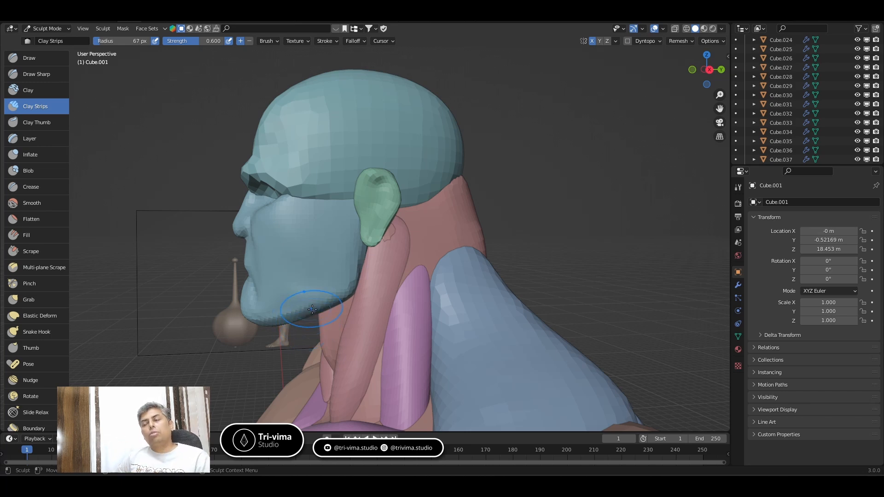
{"action": "middle_click_drag", "start_coordinate": [313, 304], "coordinate": [355, 257]}
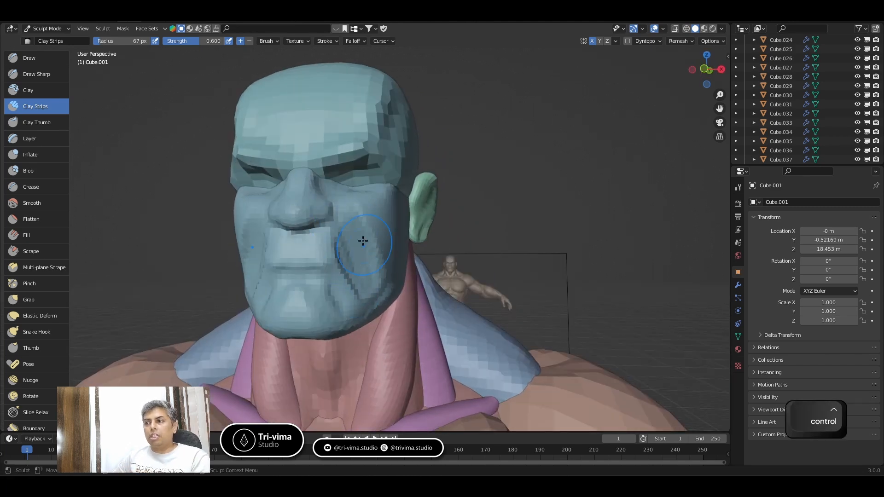
{"action": "mouse_move", "coordinate": [389, 216]}
{"action": "left_mouse_down"}
{"action": "mouse_move", "coordinate": [391, 255]}
{"action": "mouse_move", "coordinate": [397, 237]}
{"action": "mouse_move", "coordinate": [393, 272]}
{"action": "mouse_move", "coordinate": [387, 279]}
{"action": "mouse_move", "coordinate": [380, 258]}
{"action": "mouse_move", "coordinate": [339, 244]}
{"action": "mouse_move", "coordinate": [347, 284]}
{"action": "left_mouse_up"}
{"action": "middle_click_drag", "start_coordinate": [323, 316], "coordinate": [279, 298]}
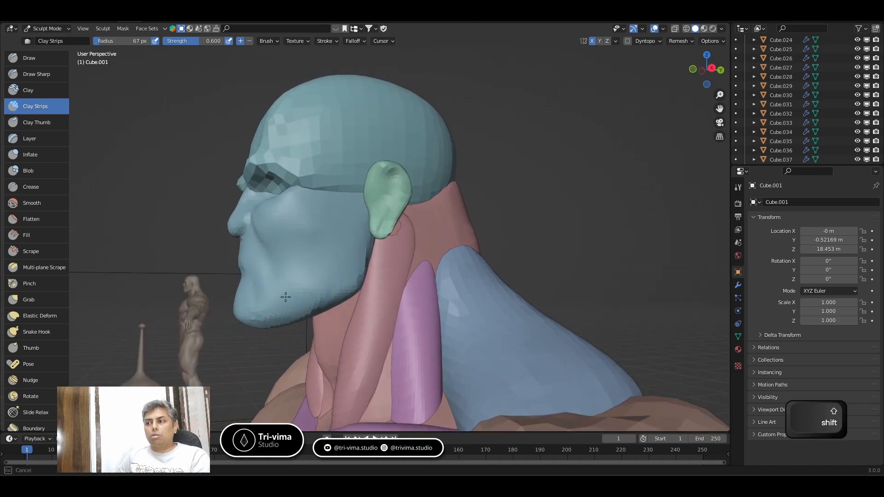
Smooth the carved cheeks, jawline and chin into soft continuous forms.
{"action": "middle_click_drag", "start_coordinate": [273, 333], "coordinate": [281, 302]}
{"action": "mouse_move", "coordinate": [245, 278]}
{"action": "left_mouse_down", "text": "shift"}
{"action": "mouse_move", "coordinate": [281, 295]}
{"action": "mouse_move", "coordinate": [322, 272]}
{"action": "left_mouse_up", "text": "shift"}
{"action": "middle_click_drag", "start_coordinate": [326, 265], "coordinate": [324, 296]}
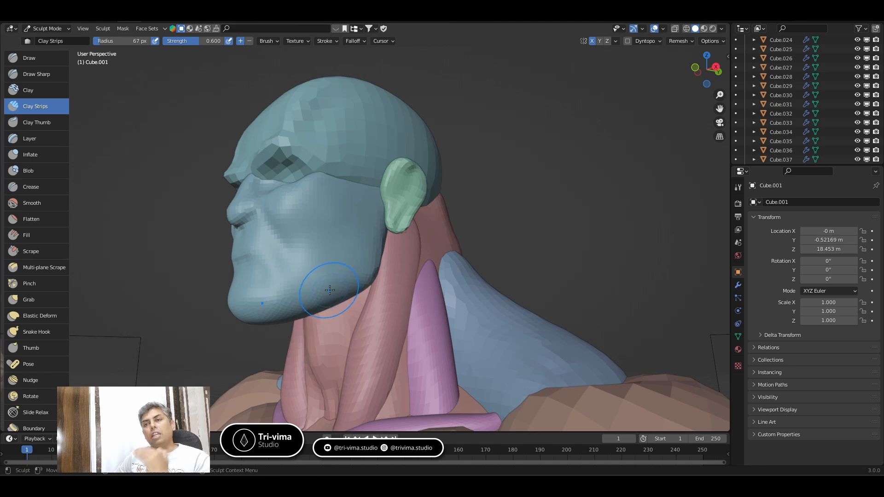
{"action": "middle_click_drag", "start_coordinate": [302, 256], "coordinate": [287, 181]}
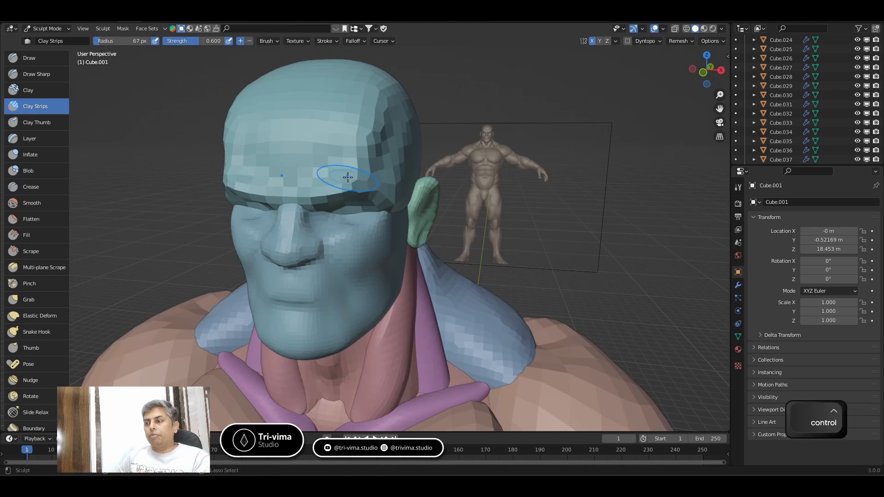
Leave the face piece, select the upper head piece and put it into Sculpt Mode.
{"action": "key", "text": "ctrl+Tab"}
{"action": "left_click", "coordinate": [324, 180]}
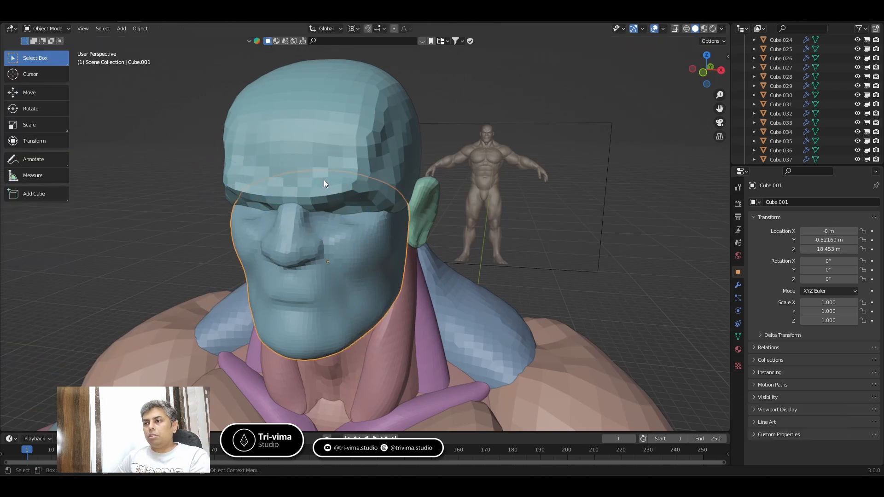
{"action": "left_click", "coordinate": [329, 192]}
{"action": "key", "text": "ctrl+Tab"}
{"action": "left_click", "coordinate": [325, 242]}
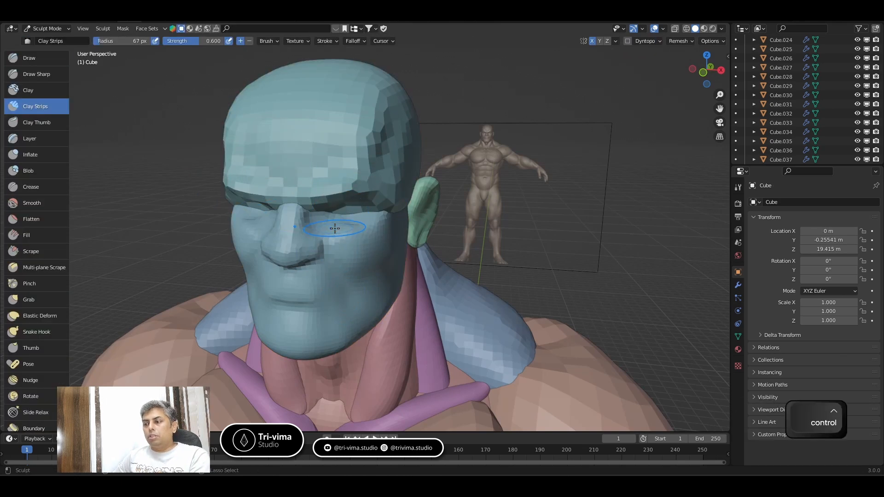
Undo the first remesh of the upper head, reduce its voxel size and remesh it at the finer resolution.
{"action": "key", "text": "ctrl+r"}
{"action": "key", "text": "ctrl+z"}
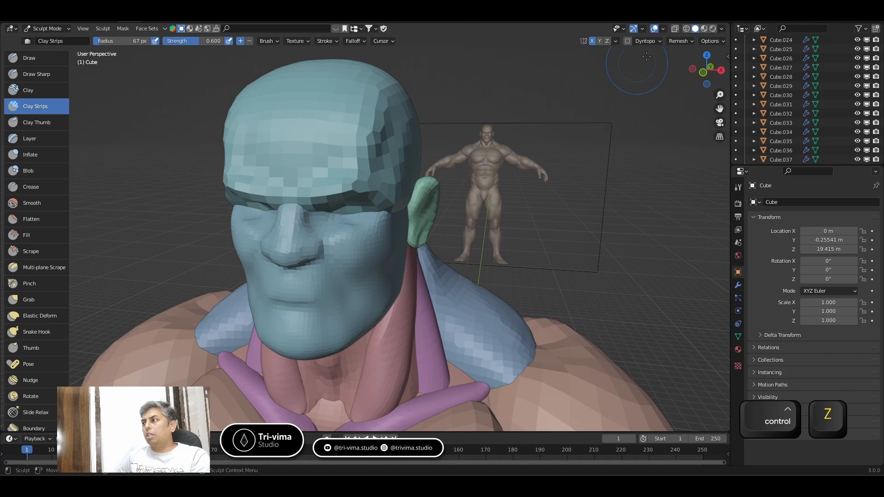
{"action": "key", "text": "r"}
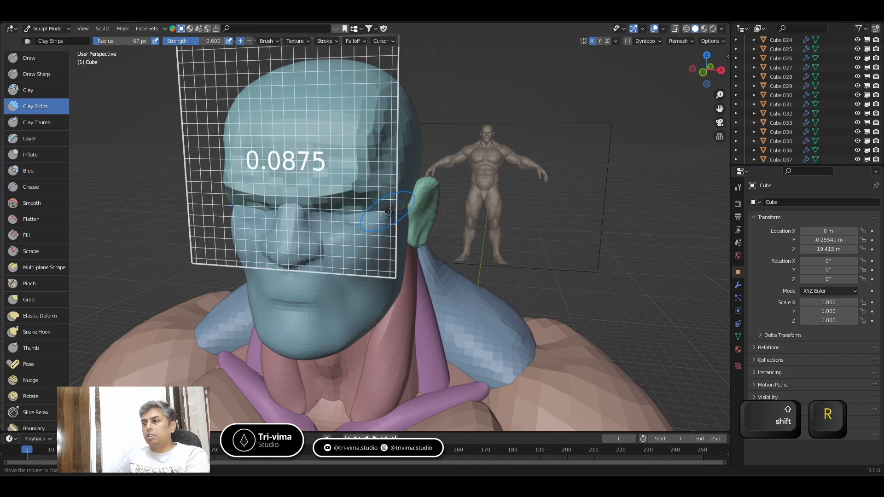
{"action": "left_click", "coordinate": [441, 228]}
{"action": "key", "text": "ctrl+r"}
Smooth the forehead, brow ridge, temples and skull of the upper head piece.
{"action": "middle_click_drag", "start_coordinate": [441, 228], "coordinate": [286, 179]}
{"action": "key", "text": "shift"}
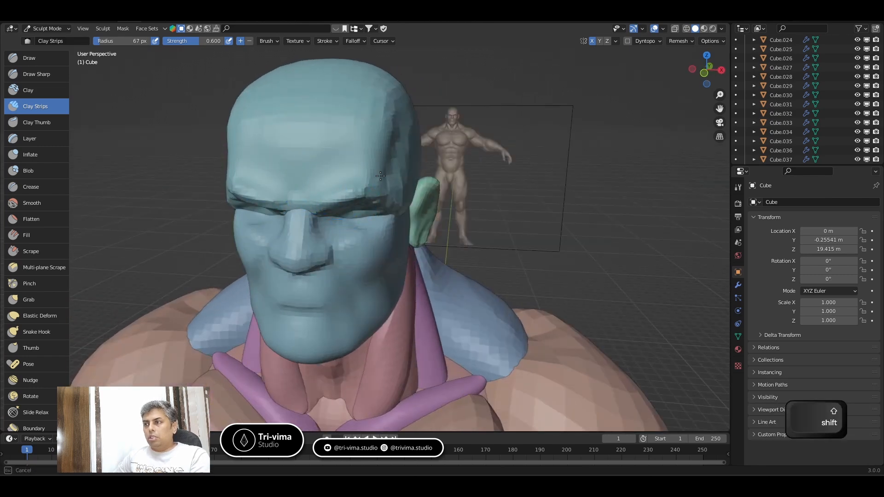
{"action": "mouse_move", "coordinate": [380, 176]}
{"action": "left_mouse_down", "text": "shift"}
{"action": "mouse_move", "coordinate": [341, 193]}
{"action": "mouse_move", "coordinate": [396, 194]}
{"action": "mouse_move", "coordinate": [372, 98]}
{"action": "mouse_move", "coordinate": [266, 148]}
{"action": "mouse_move", "coordinate": [343, 192]}
{"action": "mouse_move", "coordinate": [260, 196]}
{"action": "left_mouse_up", "text": "shift"}
{"action": "mouse_move", "coordinate": [295, 221]}
{"action": "middle_mouse_down"}
{"action": "mouse_move", "coordinate": [352, 236]}
{"action": "mouse_move", "coordinate": [326, 164]}
{"action": "middle_mouse_up"}
{"action": "left_click_drag", "start_coordinate": [326, 164], "coordinate": [395, 153], "text": "shift"}
{"action": "middle_click_drag", "start_coordinate": [433, 176], "coordinate": [322, 235]}
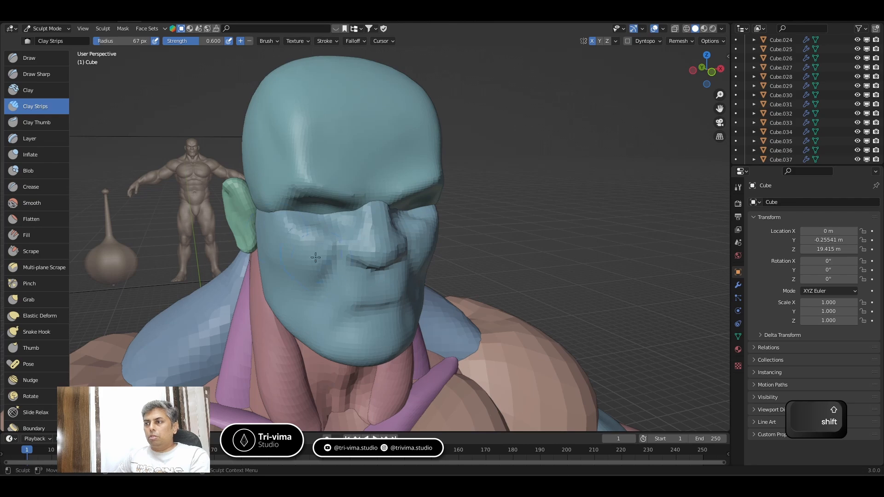
{"action": "middle_click_drag", "start_coordinate": [269, 152], "coordinate": [283, 258]}
Return to Object Mode, select the base segment of the thumb and show its modifiers.
{"action": "scroll", "coordinate": [283, 258], "scroll_direction": "down", "scroll_amount": 3}
{"action": "middle_click_drag", "start_coordinate": [482, 252], "coordinate": [446, 240], "text": "ctrl"}
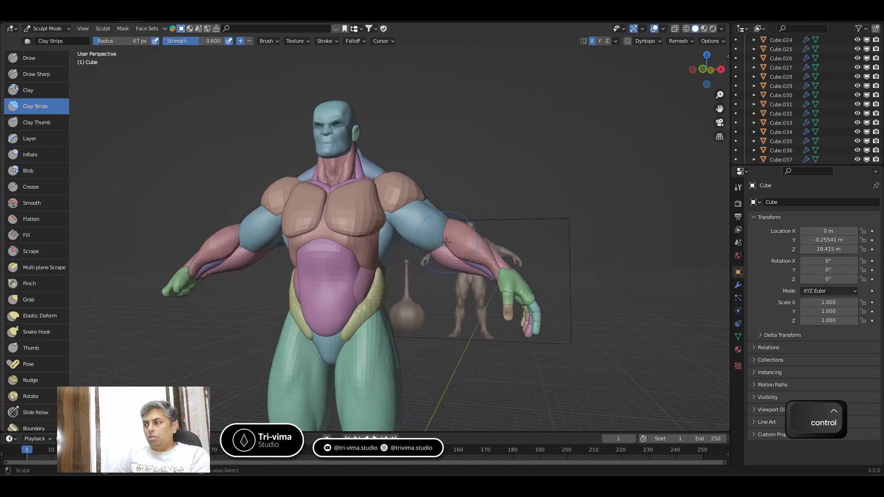
{"action": "key", "text": "ctrl+Tab"}
{"action": "left_click", "coordinate": [377, 242]}
{"action": "left_click", "coordinate": [510, 317]}
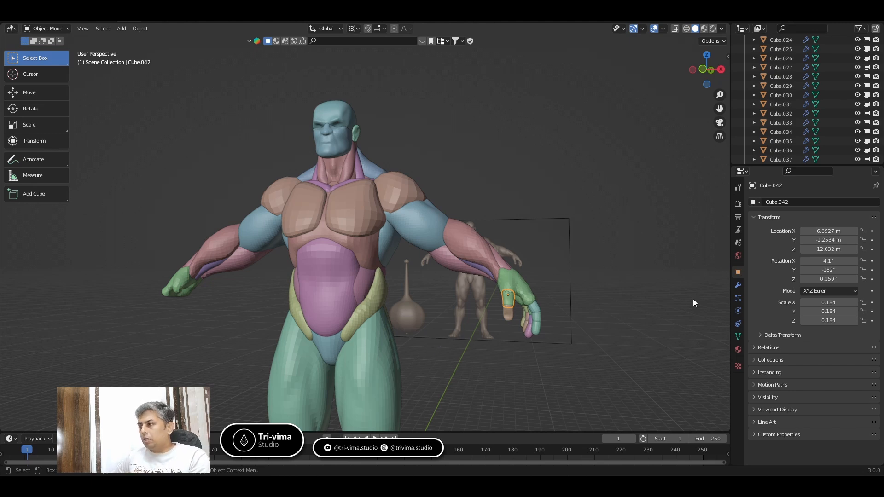
{"action": "left_click", "coordinate": [738, 286]}
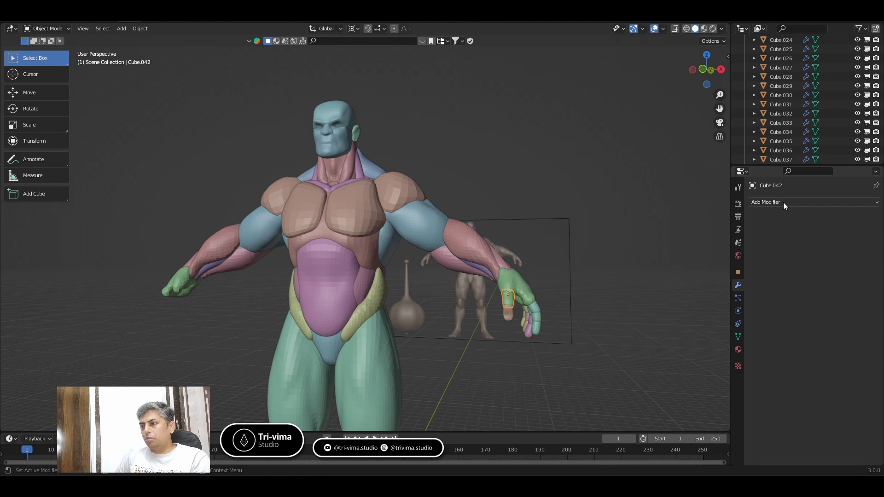
Examine the foot's Mirror modifier and look through the object list for parts without modifiers.
{"action": "middle_click_drag", "start_coordinate": [551, 357], "coordinate": [518, 295], "text": "ctrl"}
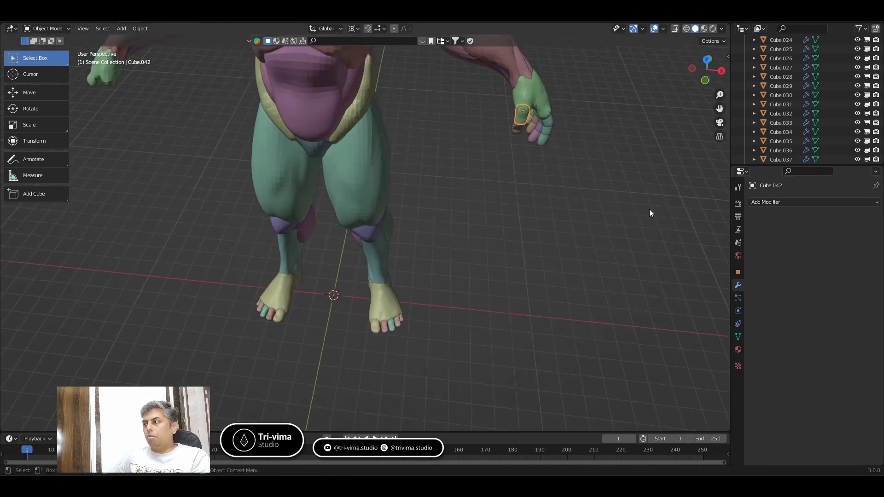
{"action": "left_click_drag", "start_coordinate": [880, 94], "coordinate": [880, 41]}
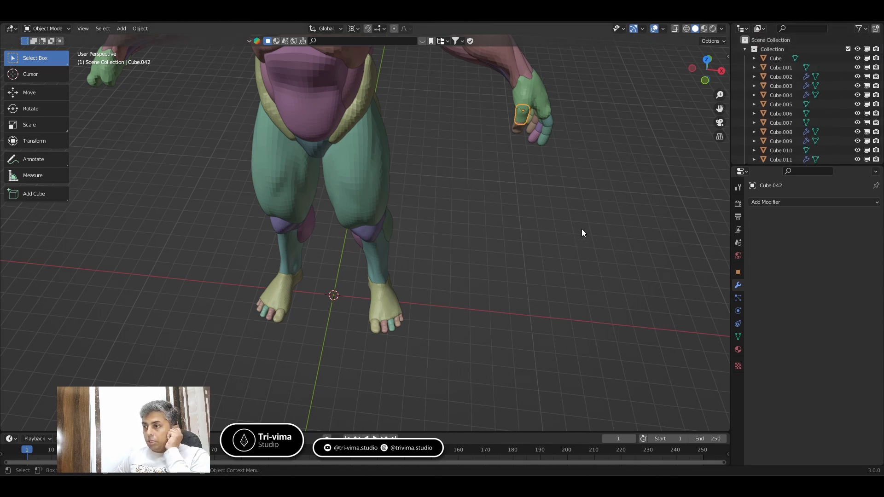
{"action": "middle_click_drag", "start_coordinate": [522, 234], "coordinate": [437, 338], "text": "shift"}
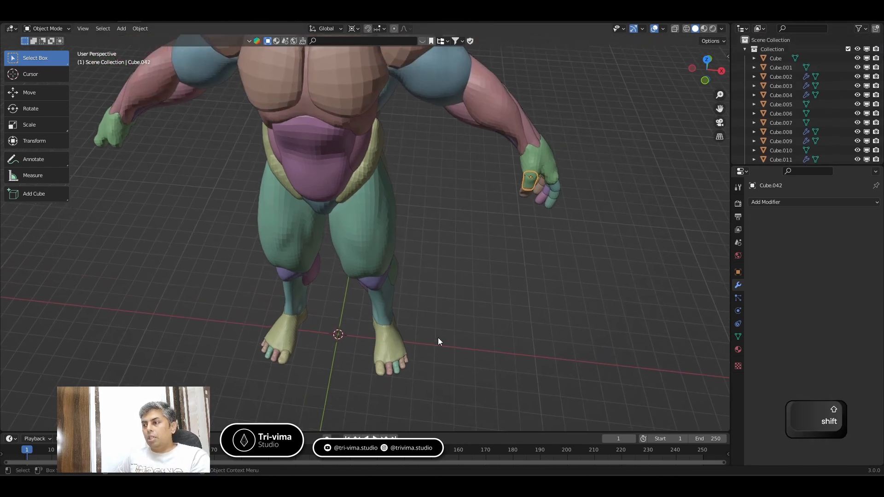
{"action": "left_click", "coordinate": [381, 343]}
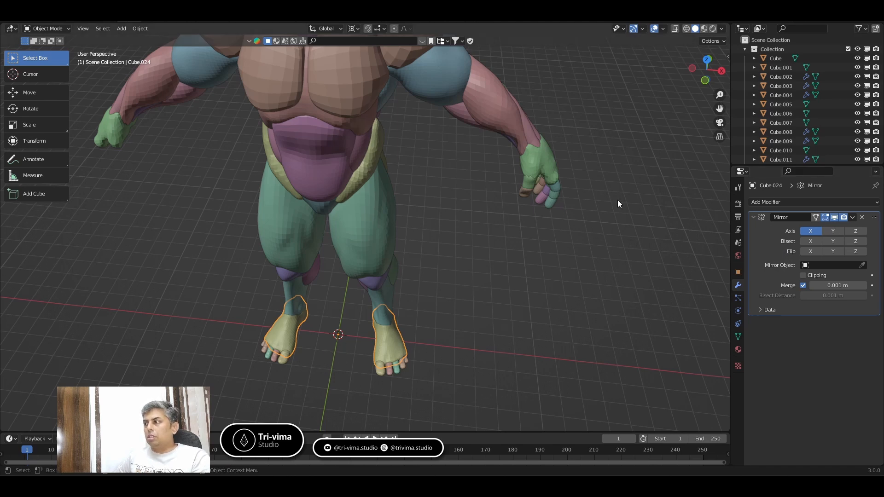
{"action": "scroll", "coordinate": [811, 92], "scroll_direction": "down", "scroll_amount": 10}
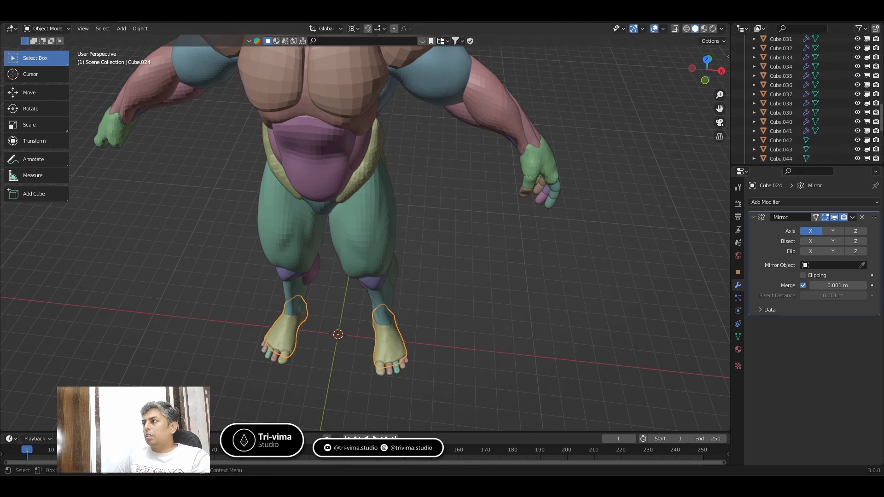
{"action": "scroll", "coordinate": [810, 96], "scroll_direction": "down", "scroll_amount": 5}
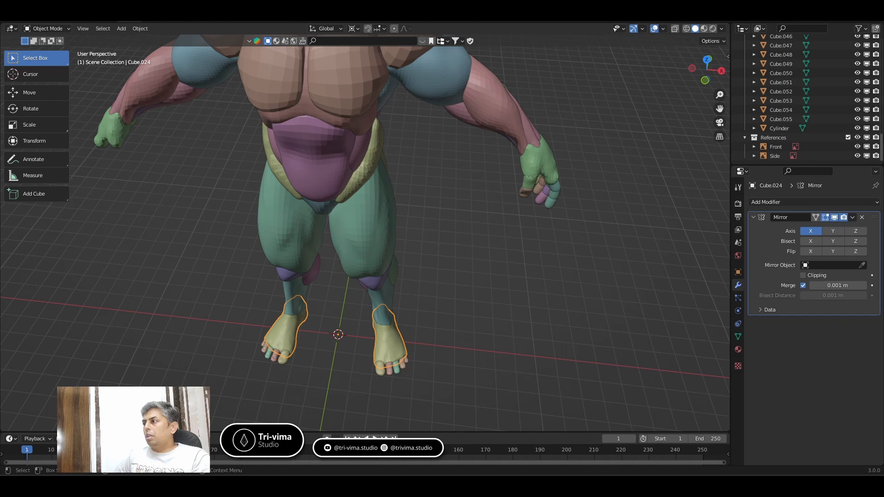
{"action": "left_click_drag", "start_coordinate": [880, 143], "coordinate": [874, 44]}
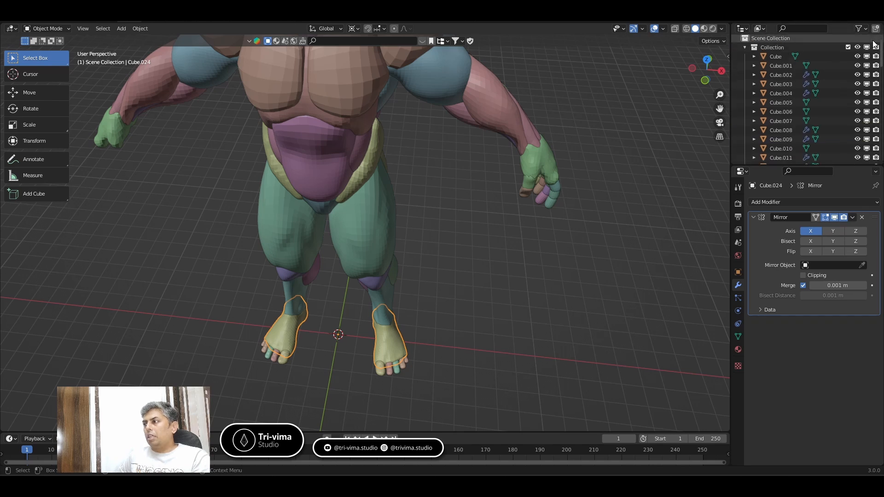
Make the main Collection active and add a Plain Axes empty at the world origin.
{"action": "left_click", "coordinate": [772, 48]}
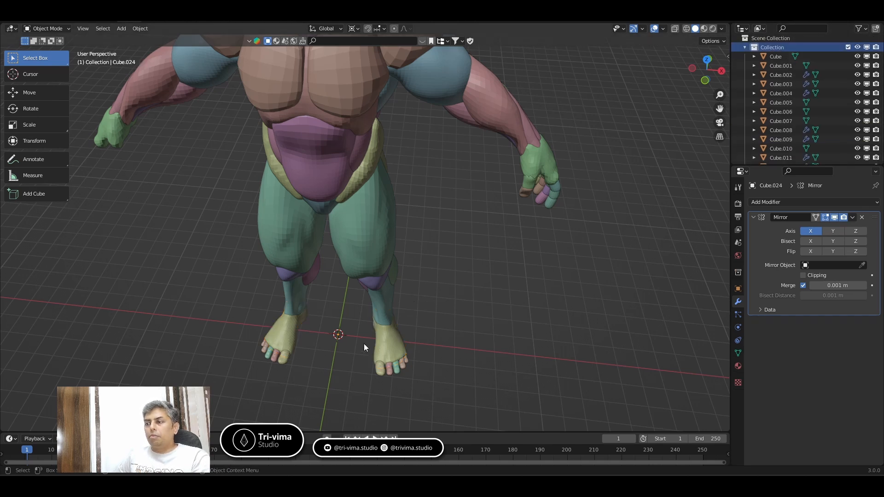
{"action": "key", "text": "shift+a"}
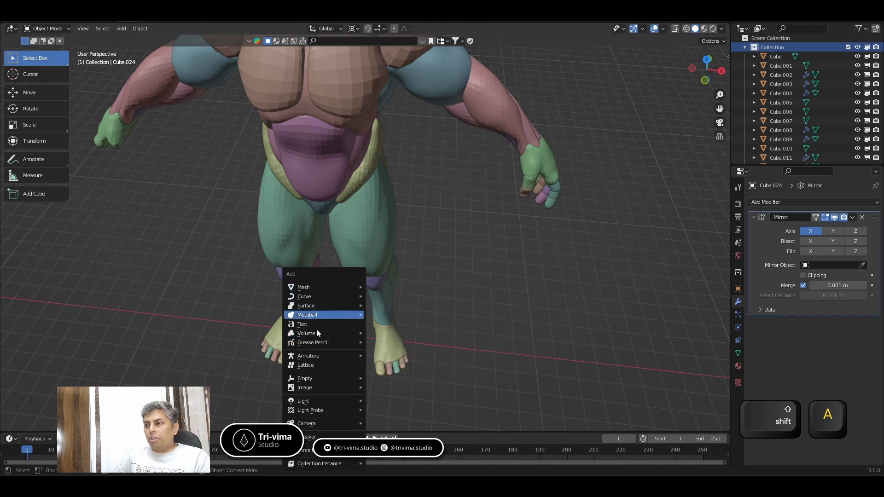
{"action": "mouse_move", "coordinate": [316, 377]}
{"action": "left_click", "coordinate": [387, 378]}
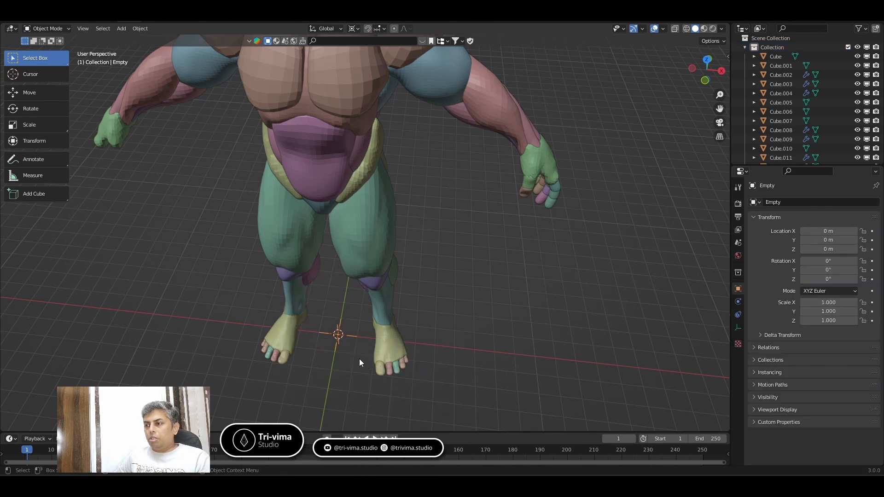
Add a Mirror modifier to the thumb's base segment on the X axis, using the Empty as mirror object.
{"action": "left_click", "coordinate": [526, 184]}
{"action": "middle_click_drag", "start_coordinate": [494, 267], "coordinate": [533, 308]}
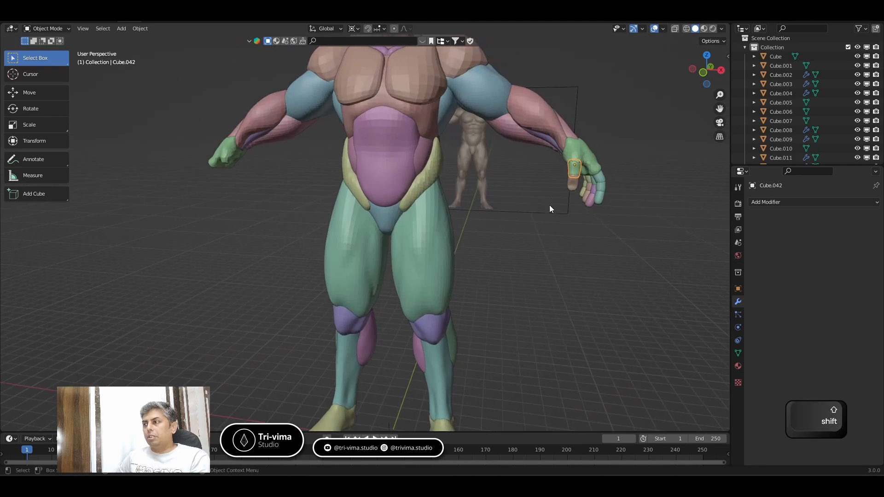
{"action": "left_click", "coordinate": [769, 203]}
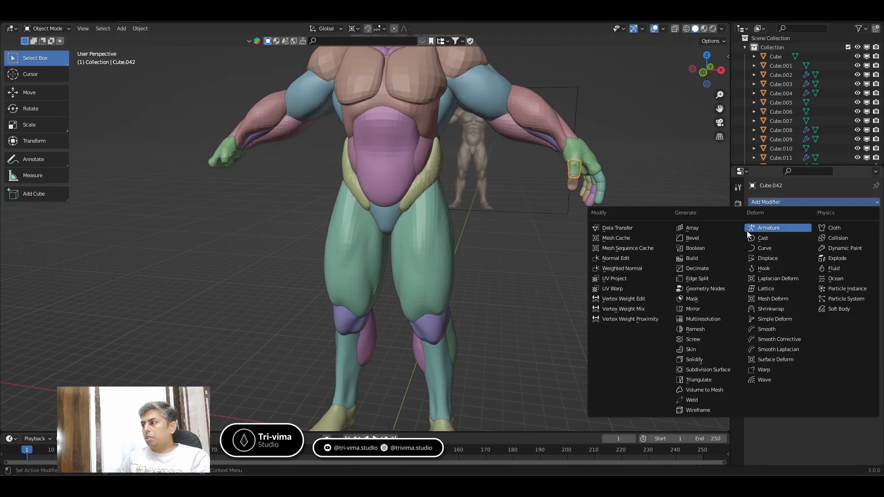
{"action": "left_click", "coordinate": [699, 309]}
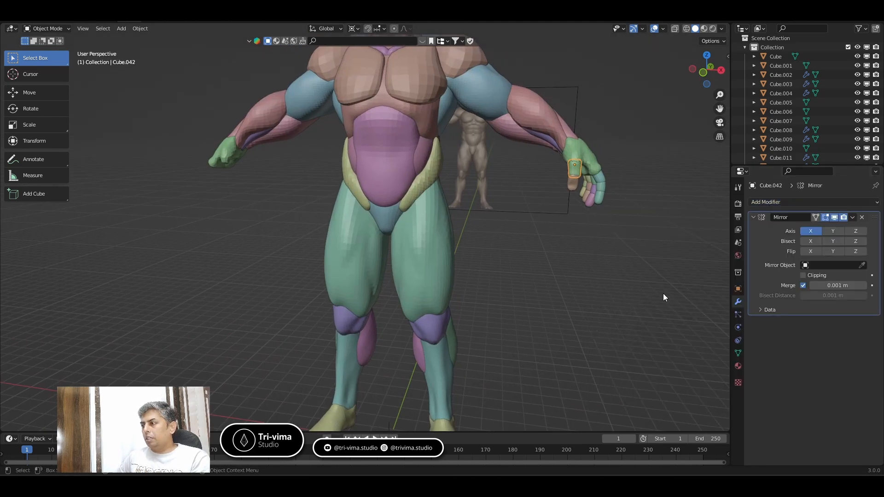
{"action": "left_click", "coordinate": [861, 265]}
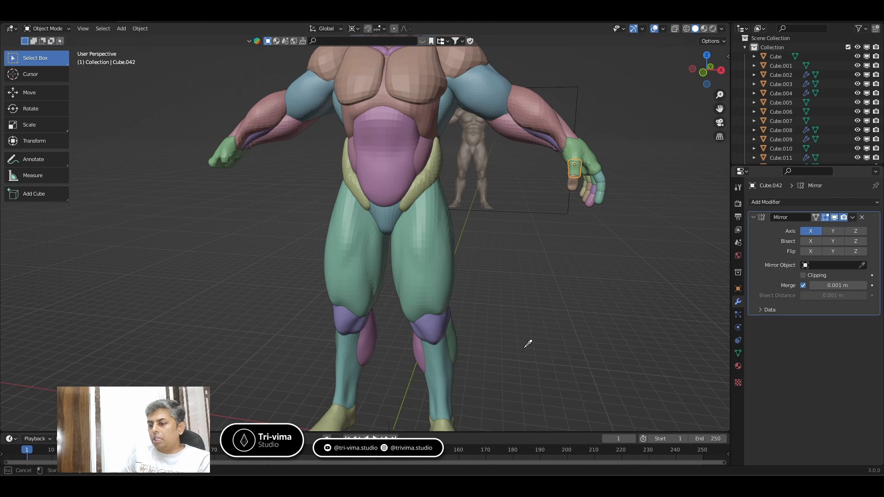
{"action": "key", "text": "shift"}
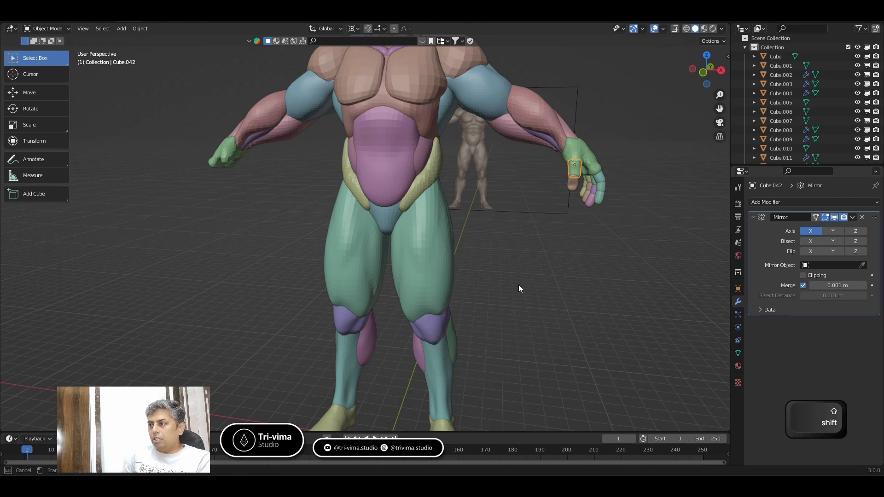
{"action": "middle_click_drag", "start_coordinate": [506, 342], "coordinate": [512, 367], "text": "ctrl"}
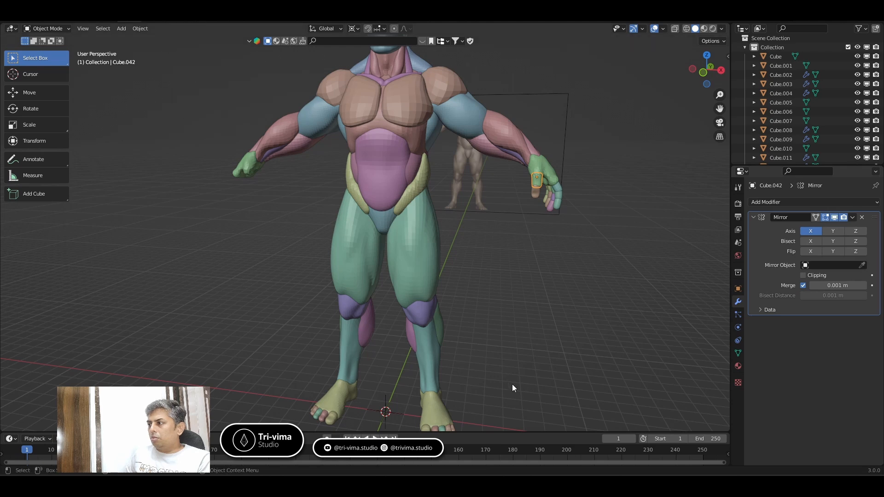
{"action": "left_click", "coordinate": [394, 405]}
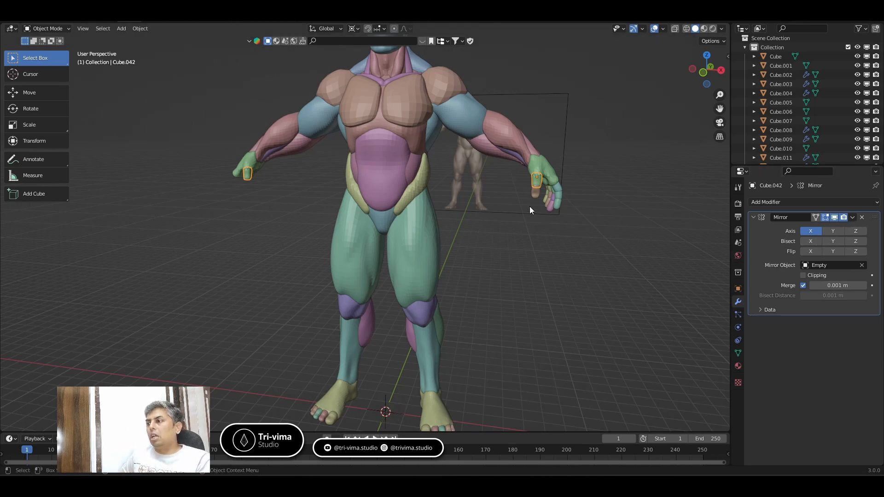
Select all the finger segments and the thumb tip of the modelled hand, with the thumb's base segment as the active object.
{"action": "middle_click_drag", "start_coordinate": [535, 219], "coordinate": [512, 276]}
{"action": "left_click_drag", "start_coordinate": [460, 293], "coordinate": [526, 228]}
{"action": "middle_click_drag", "start_coordinate": [526, 227], "coordinate": [466, 253]}
{"action": "left_click", "coordinate": [431, 235], "text": "shift"}
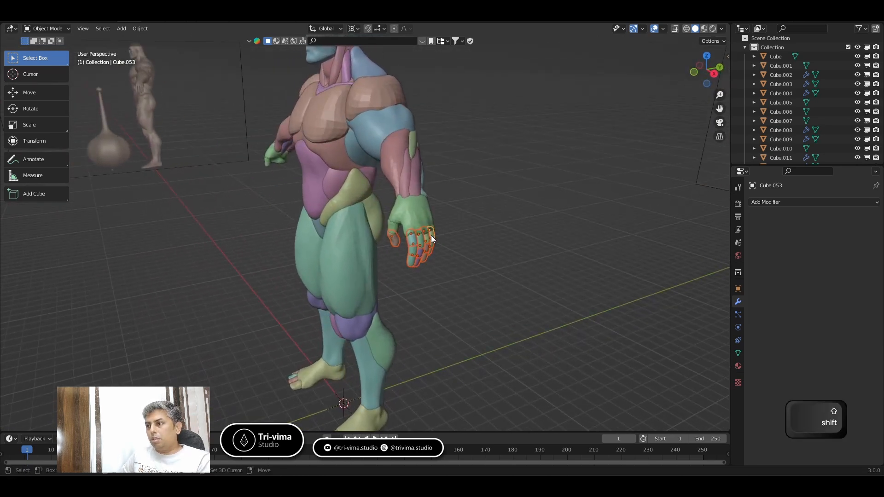
{"action": "left_click", "coordinate": [392, 231], "text": "shift"}
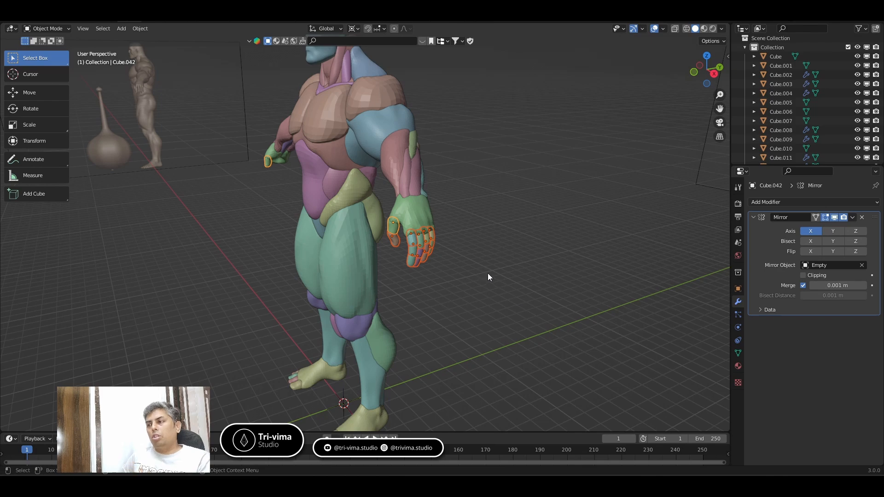
{"action": "key", "text": "ctrl+z"}
{"action": "middle_click_drag", "start_coordinate": [490, 280], "coordinate": [499, 267]}
{"action": "scroll", "coordinate": [537, 235], "scroll_direction": "up", "scroll_amount": 3}
{"action": "middle_click_drag", "start_coordinate": [537, 236], "coordinate": [498, 262]}
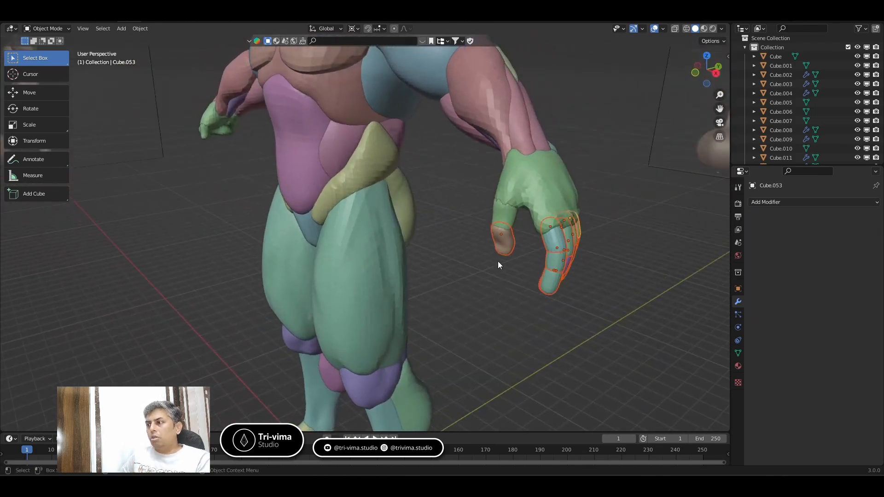
{"action": "left_click", "coordinate": [500, 213], "text": "shift"}
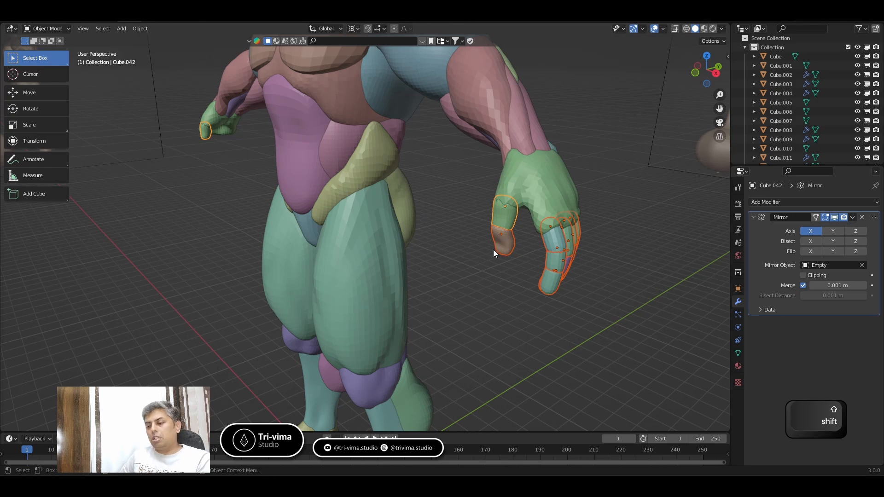
Copy the modifiers of the thumb's base segment to the other selected finger segments and inspect both hands.
{"action": "key", "text": "ctrl"}
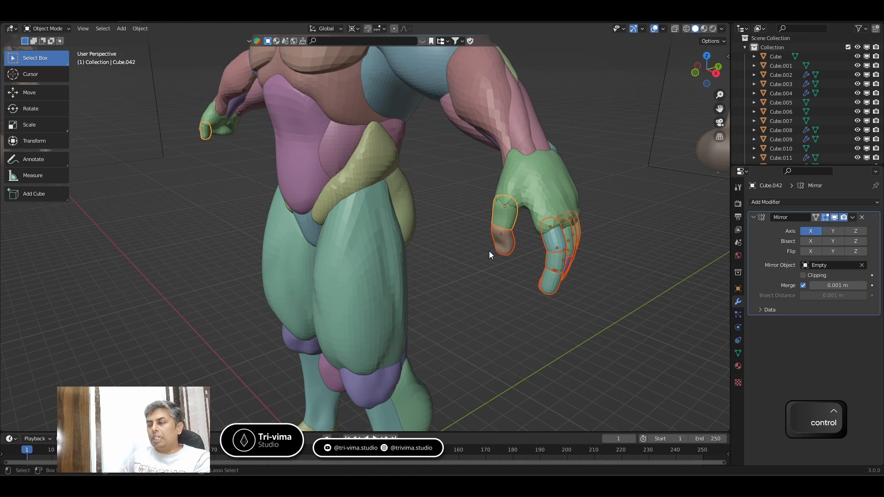
{"action": "key", "text": "shift"}
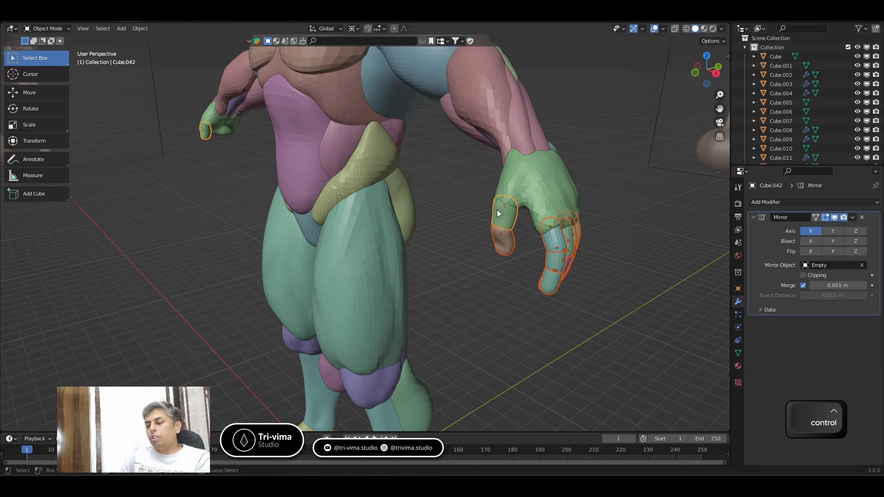
{"action": "key", "text": "ctrl+c"}
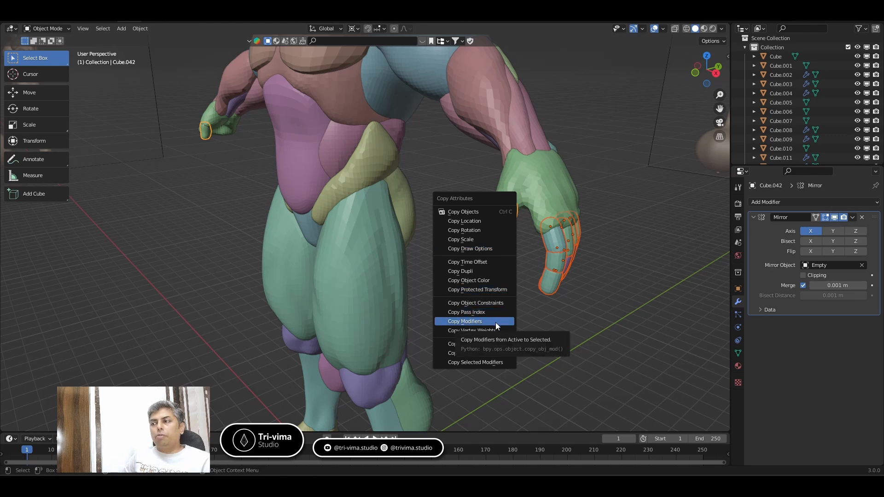
{"action": "left_click", "coordinate": [465, 322]}
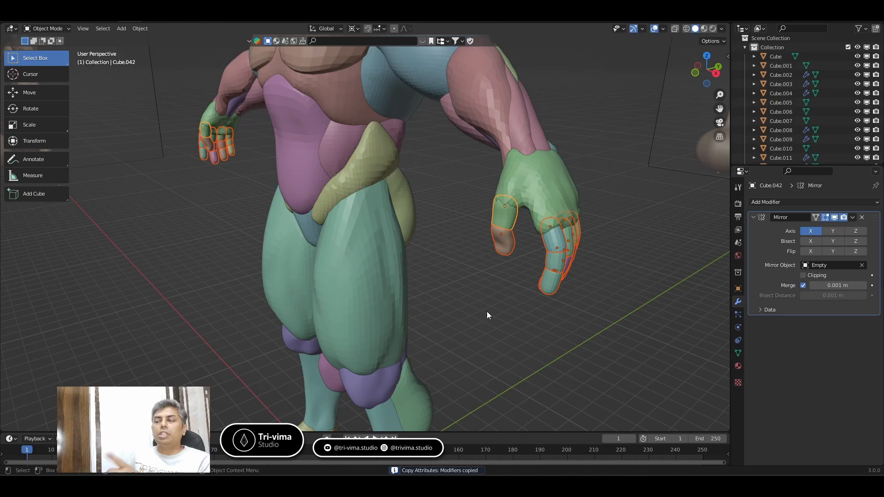
{"action": "middle_click_drag", "start_coordinate": [487, 316], "coordinate": [606, 284]}
{"action": "scroll", "coordinate": [278, 244], "scroll_direction": "down", "scroll_amount": 3}
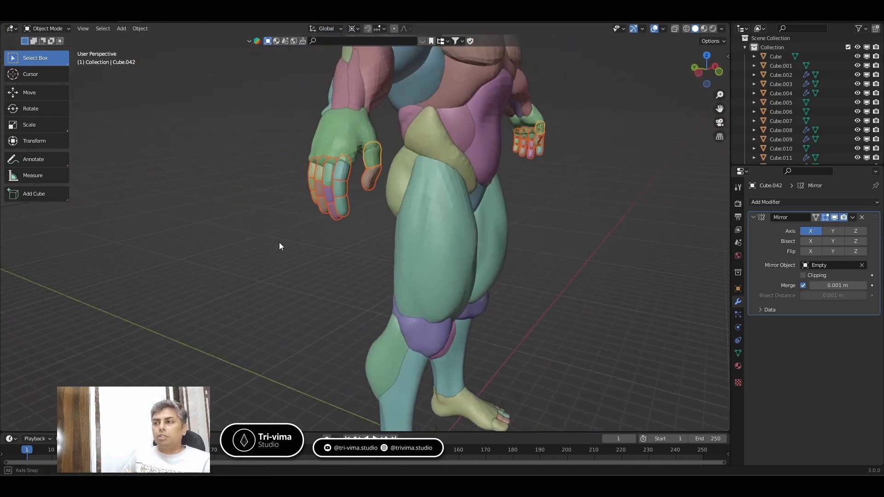
{"action": "scroll", "coordinate": [229, 251], "scroll_direction": "up", "scroll_amount": 4}
{"action": "left_click", "coordinate": [245, 265]}
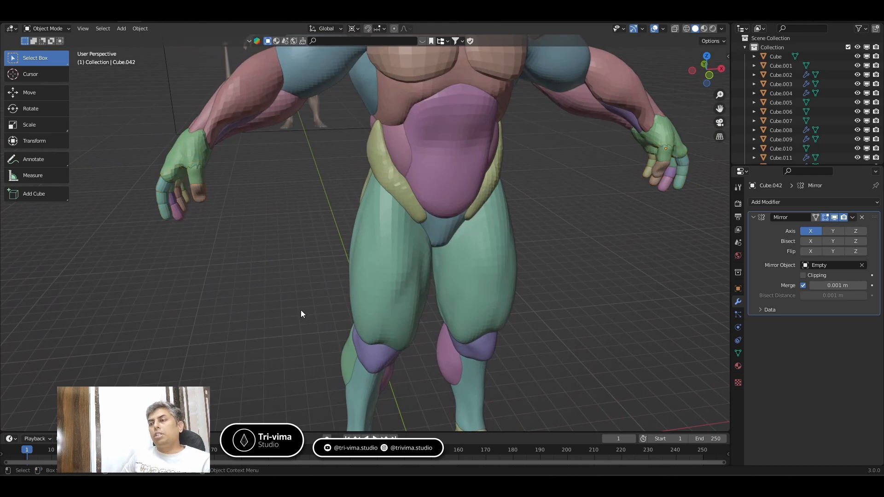
Search the add-on preferences for "copy" to check that the Copy Attributes Menu add-on is enabled, and save the preferences.
{"action": "left_click", "coordinate": [47, 20]}
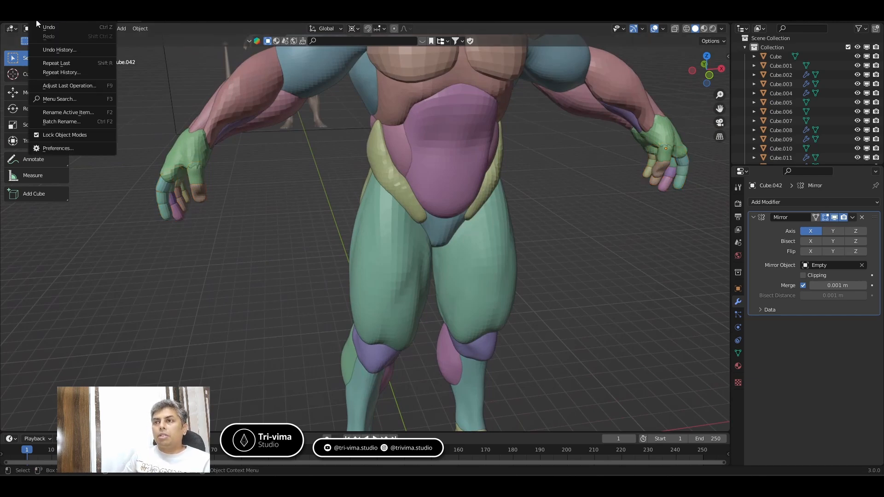
{"action": "left_click", "coordinate": [51, 145]}
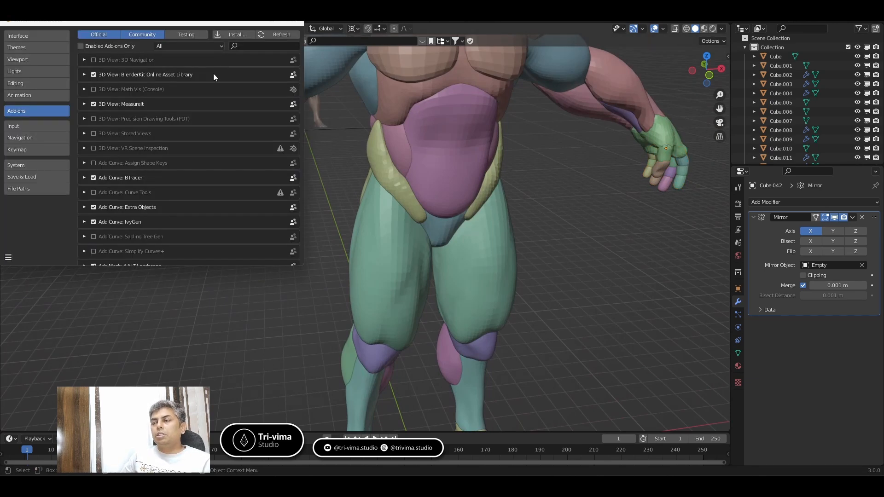
{"action": "left_click", "coordinate": [247, 47]}
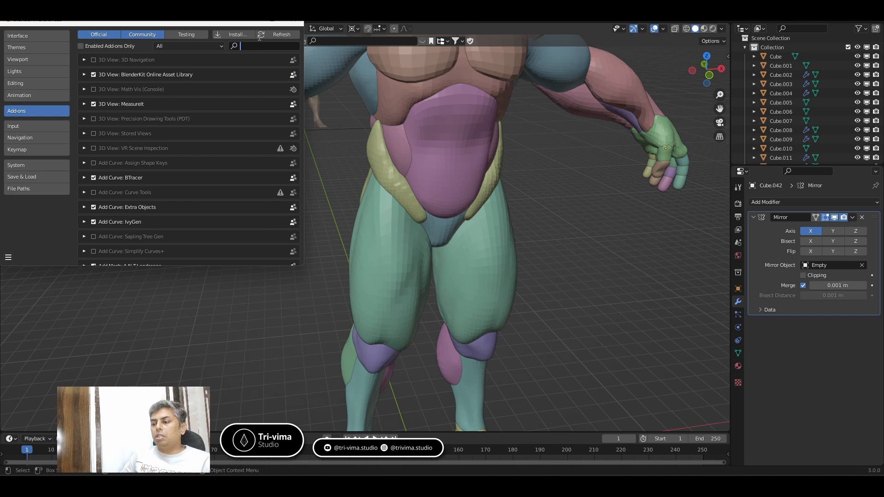
{"action": "type", "text": "copy"}
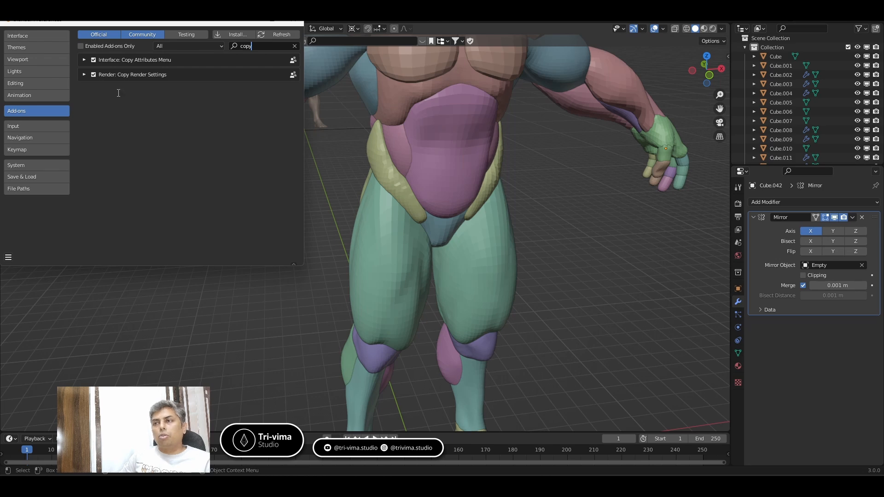
{"action": "left_click", "coordinate": [8, 258]}
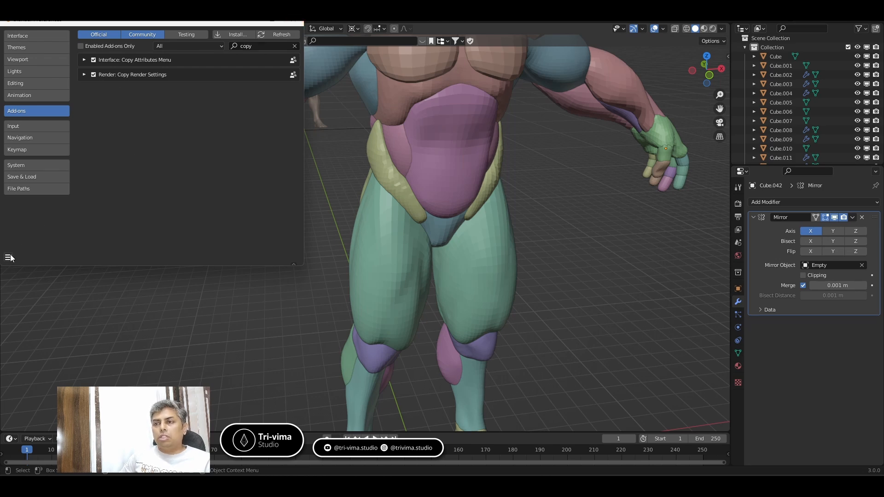
{"action": "left_click", "coordinate": [8, 258]}
{"action": "left_click", "coordinate": [31, 234]}
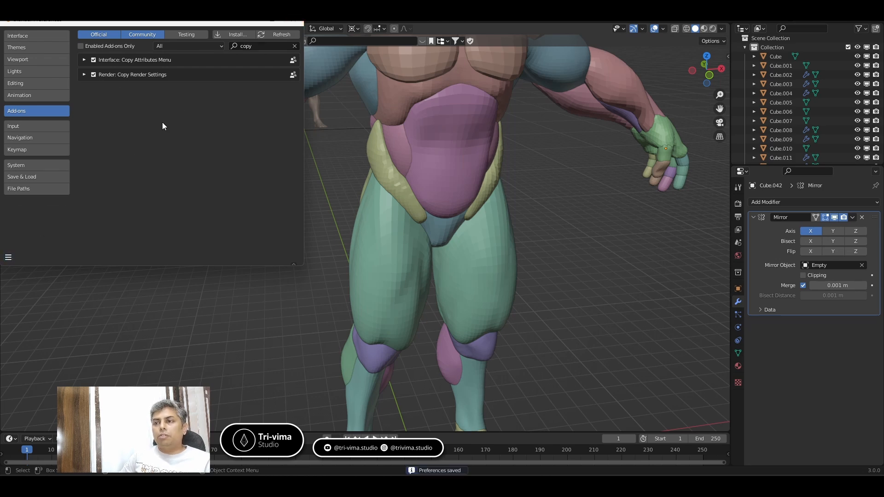
{"action": "left_click", "coordinate": [293, 22]}
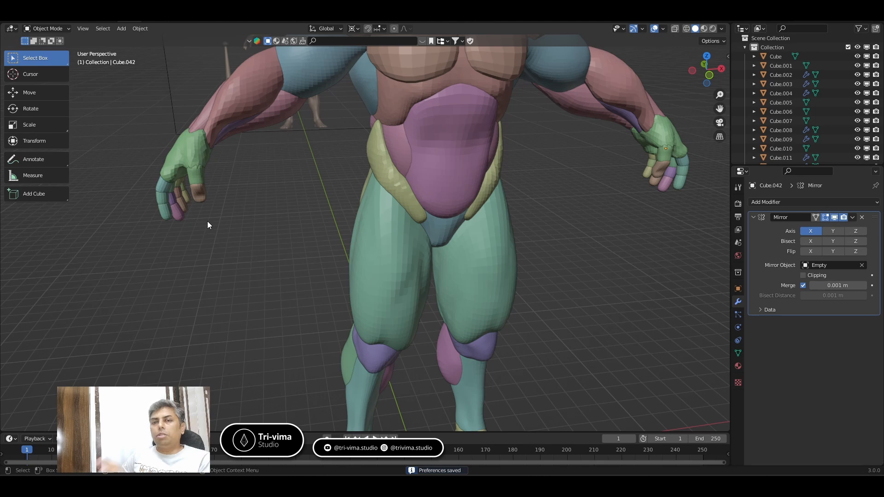
Select the thumb tip and review the available Copy Attributes options without applying any.
{"action": "left_click", "coordinate": [199, 193]}
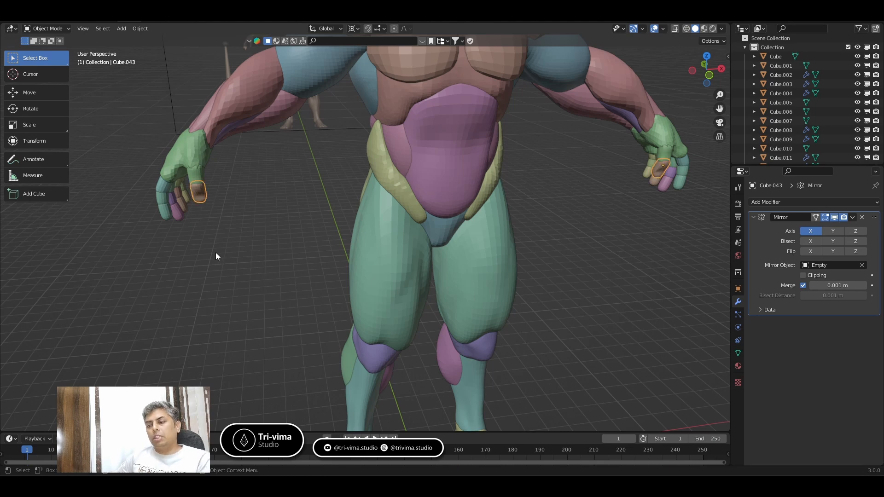
{"action": "key", "text": "ctrl"}
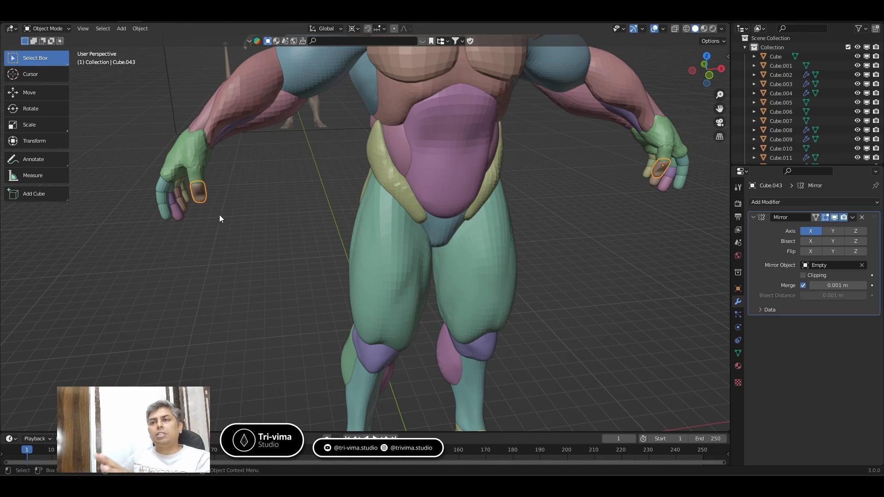
{"action": "key", "text": "ctrl+c"}
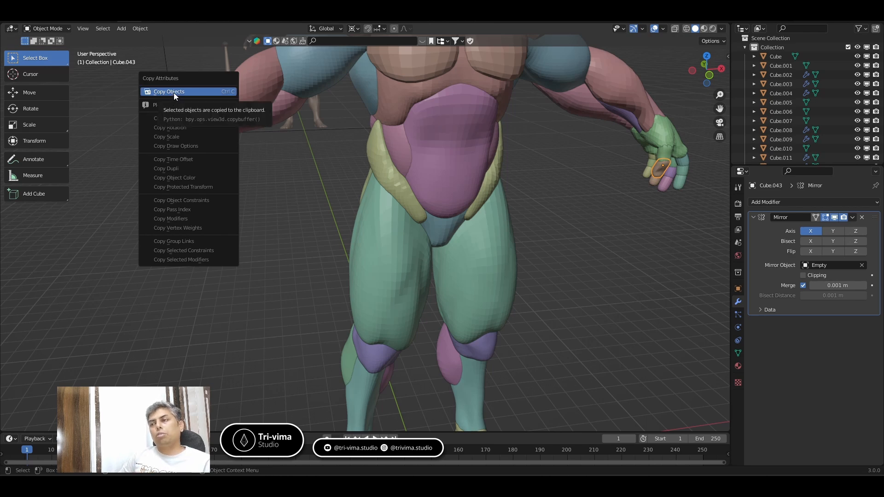
{"action": "left_click", "coordinate": [239, 309]}
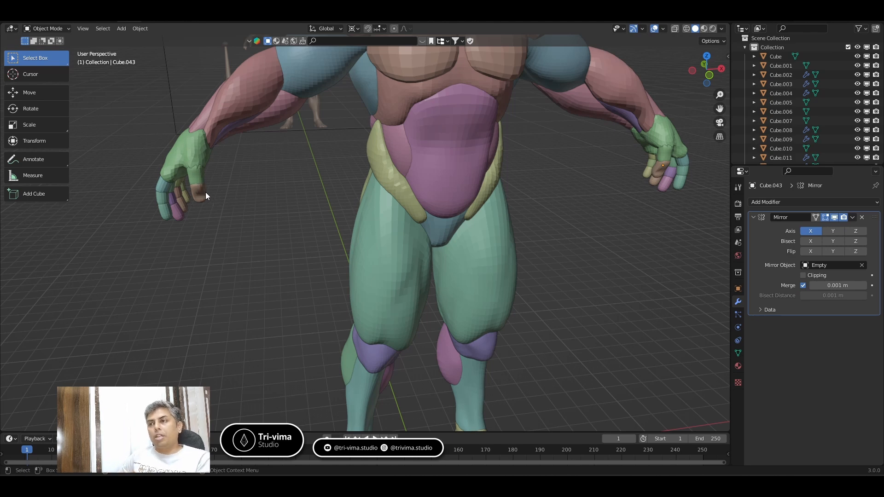
Undo back to the finger selection before the modifiers were copied.
{"action": "key", "text": "ctrl+z"}
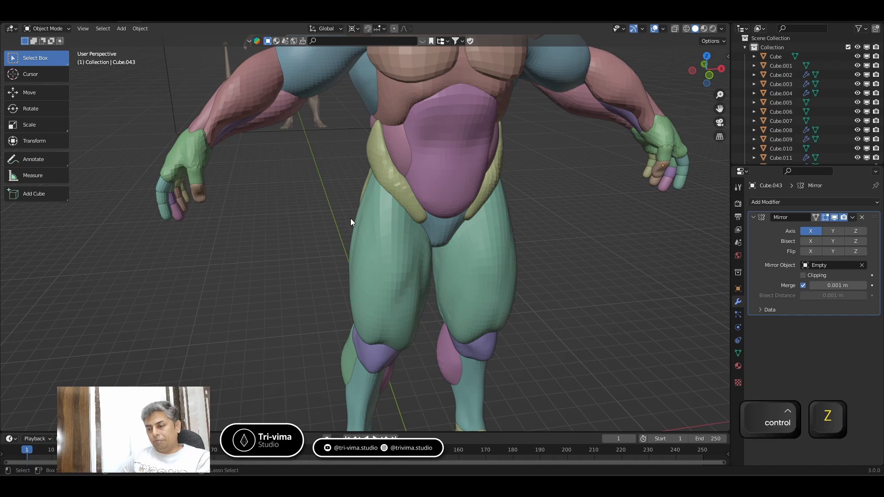
{"action": "key", "text": "ctrl+z"}
{"action": "key", "text": "ctrl+z"}
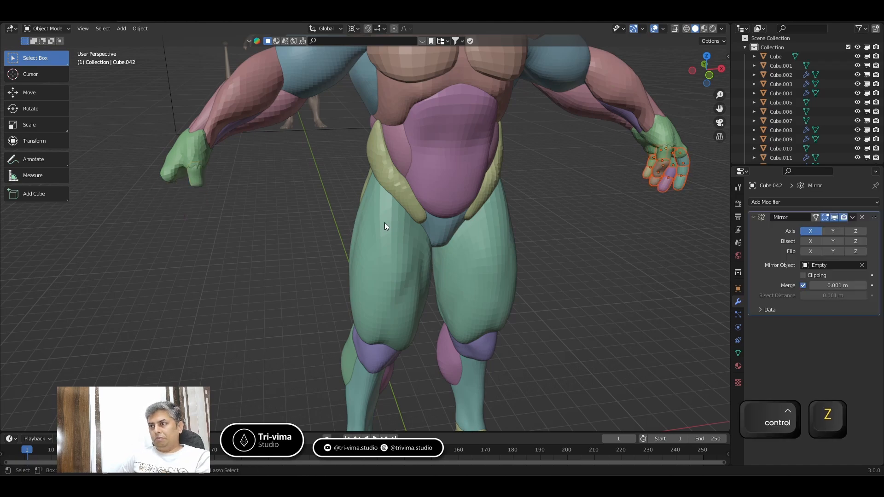
Make the thumb's base segment active among the selected finger segments and use Copy Modifiers to give them its Mirror modifier.
{"action": "middle_click_drag", "start_coordinate": [581, 208], "coordinate": [488, 211]}
{"action": "left_click", "coordinate": [469, 204], "text": "shift"}
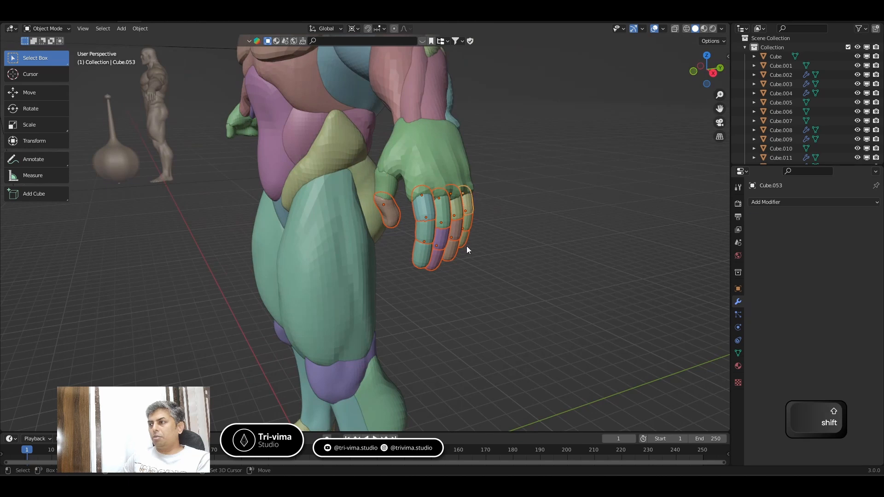
{"action": "left_click", "coordinate": [387, 184], "text": "shift"}
{"action": "middle_click_drag", "start_coordinate": [399, 284], "coordinate": [492, 159]}
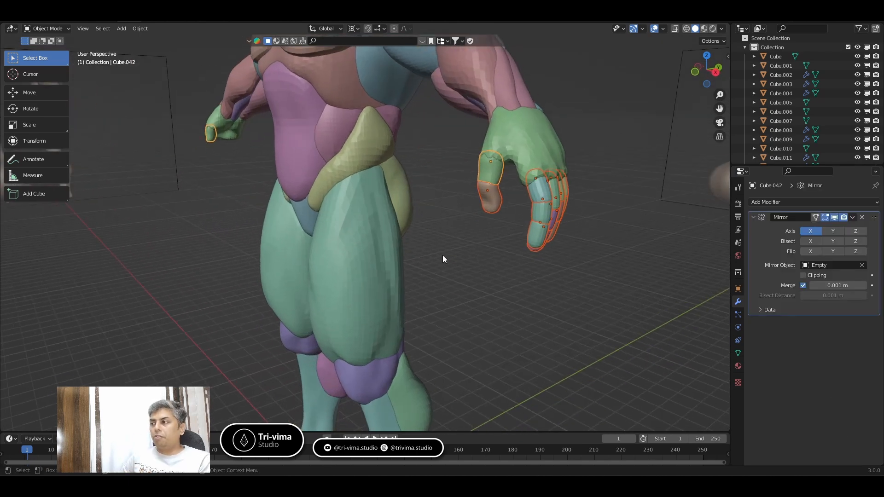
{"action": "key", "text": "ctrl"}
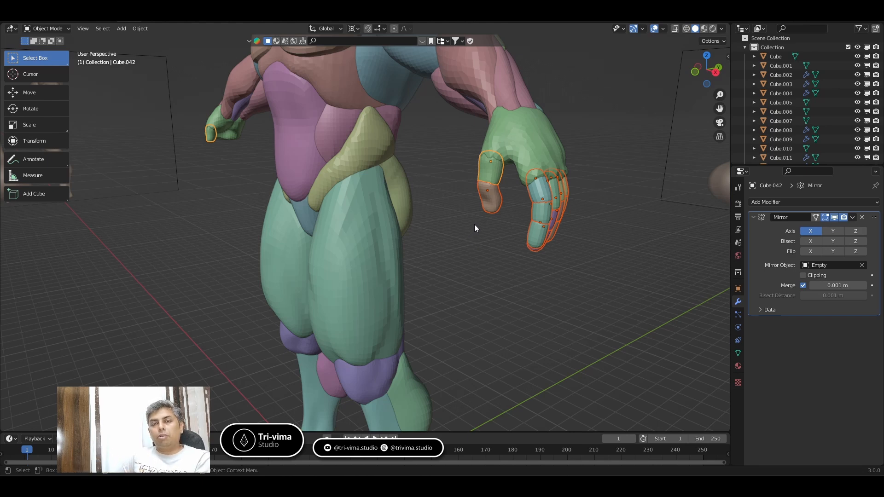
{"action": "key", "text": "ctrl"}
{"action": "key", "text": "ctrl+c"}
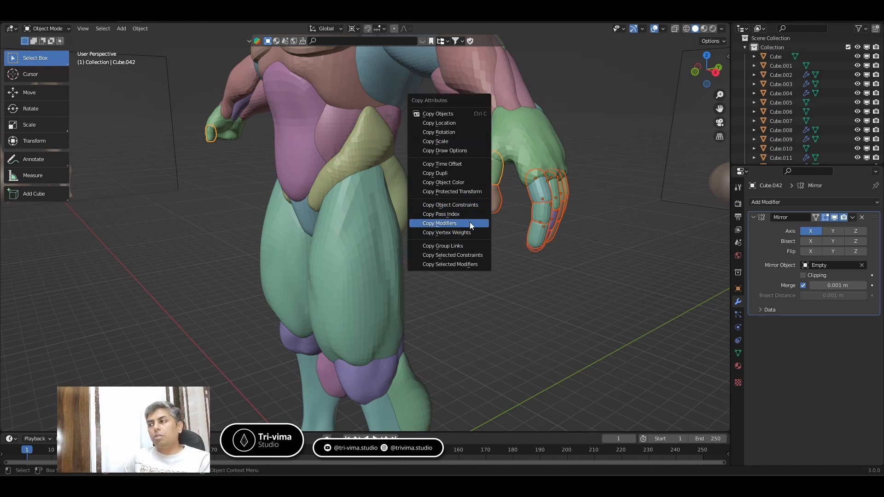
{"action": "left_click", "coordinate": [470, 223]}
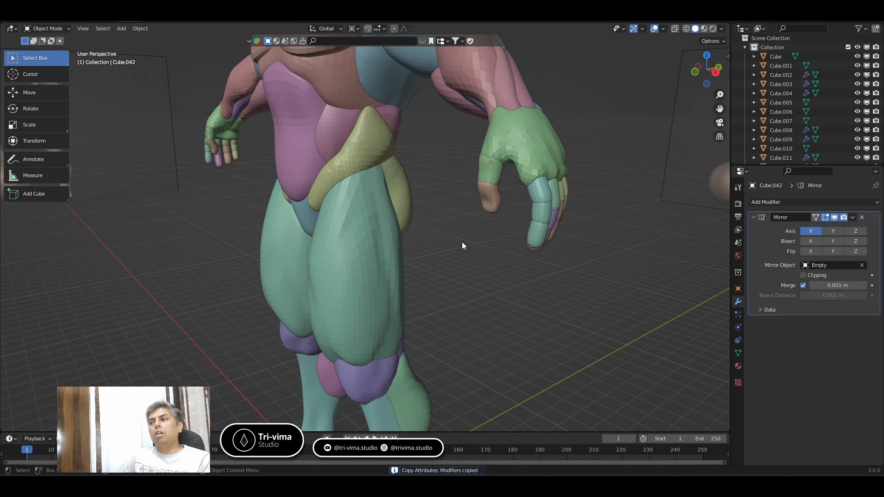
Inspect the blocked-out body from the front and back to check the mirrored fingers on both hands.
{"action": "middle_click_drag", "start_coordinate": [135, 238], "coordinate": [225, 264]}
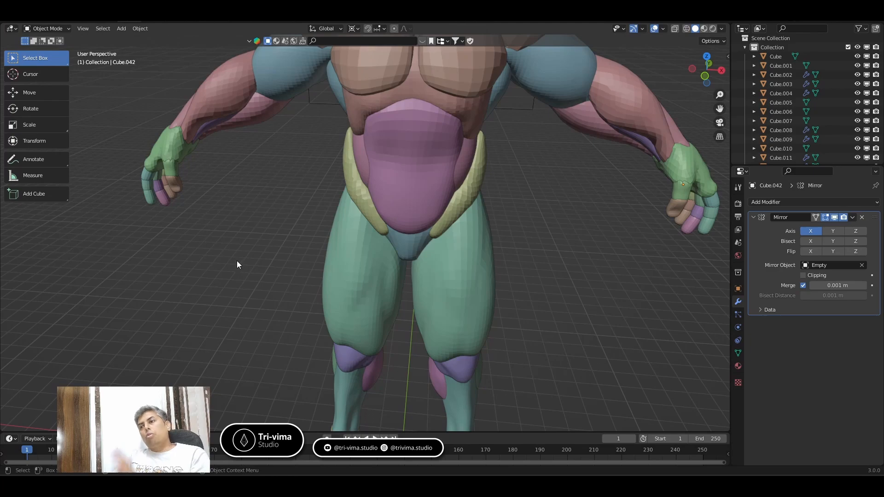
{"action": "middle_click_drag", "start_coordinate": [237, 256], "coordinate": [273, 261]}
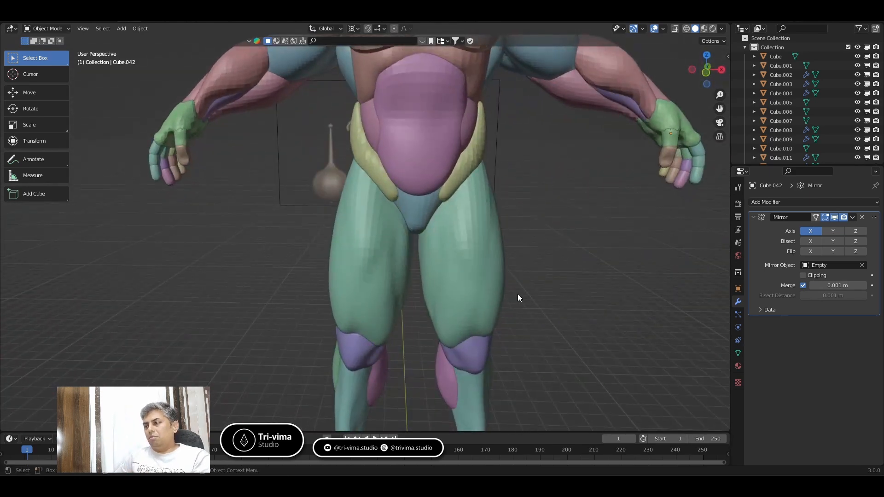
{"action": "middle_click_drag", "start_coordinate": [586, 310], "coordinate": [333, 189], "text": "alt"}
{"action": "key", "text": "KP_1"}
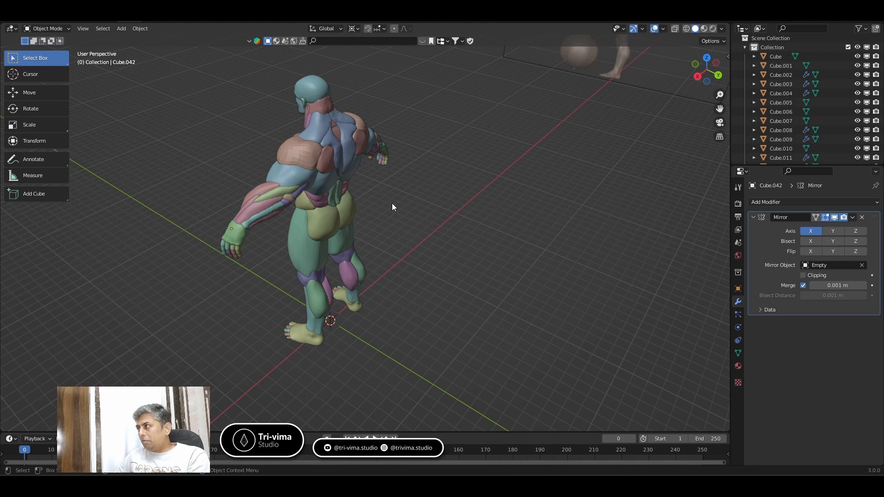
{"action": "key", "text": "ctrl+shift"}
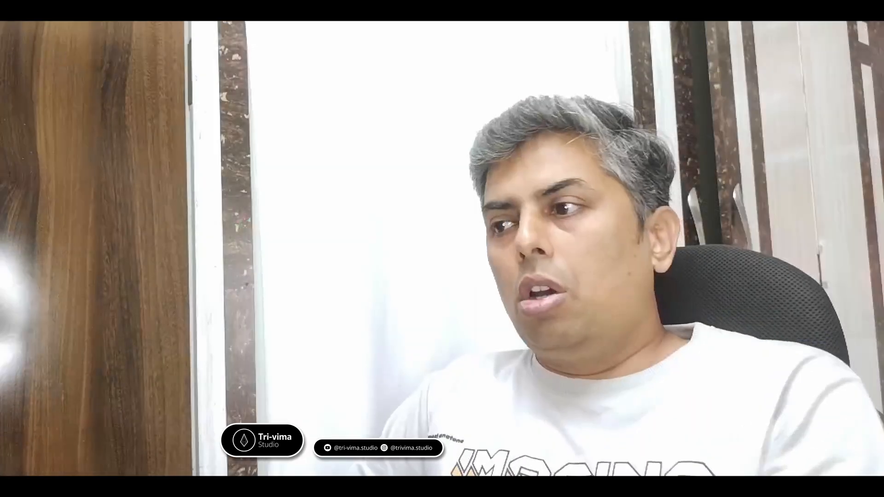
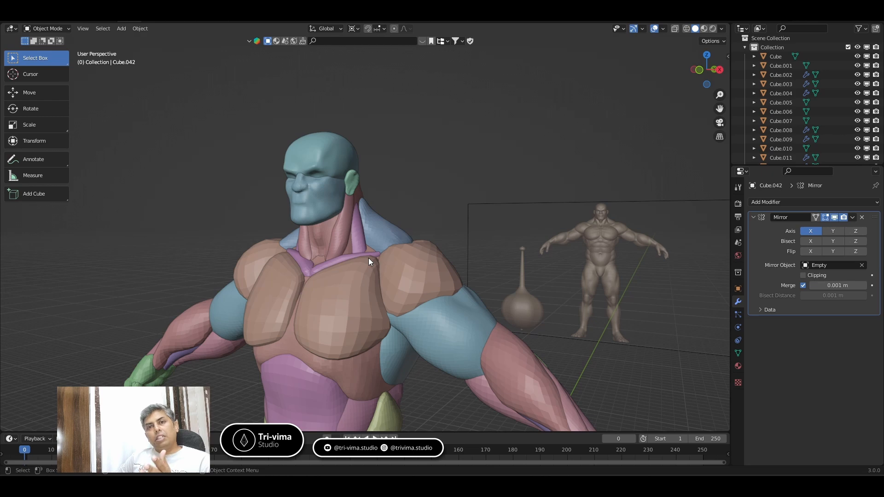
Open the recent file 27-12-2024 Bheem01.blend and hide the viewport sidebar.
{"action": "left_click_drag", "start_coordinate": [319, 435], "coordinate": [322, 318]}
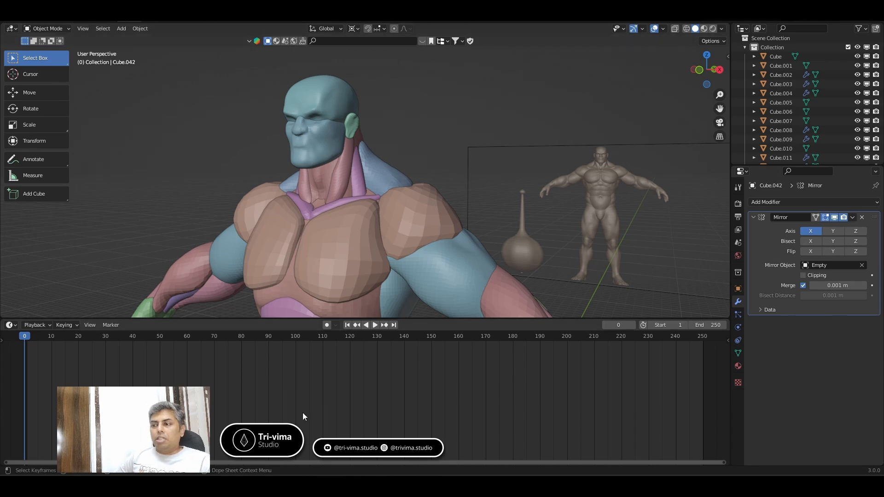
{"action": "key", "text": "F4"}
{"action": "mouse_move", "coordinate": [56, 45]}
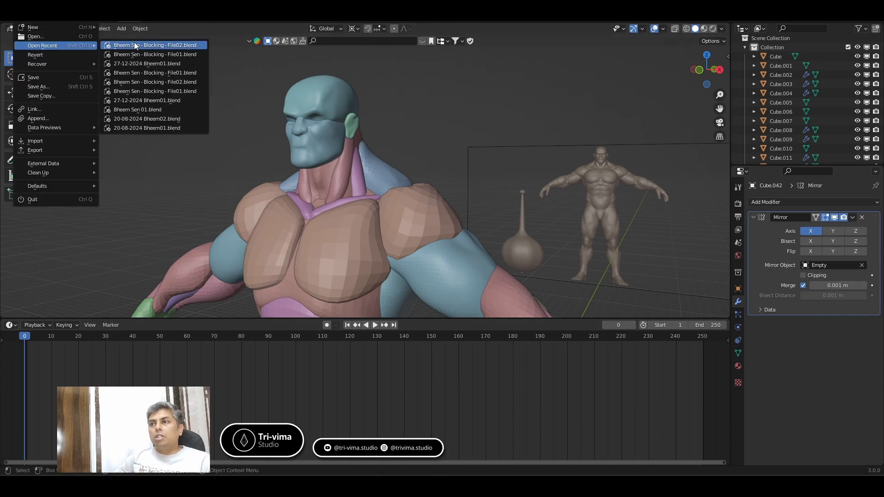
{"action": "left_click", "coordinate": [152, 65]}
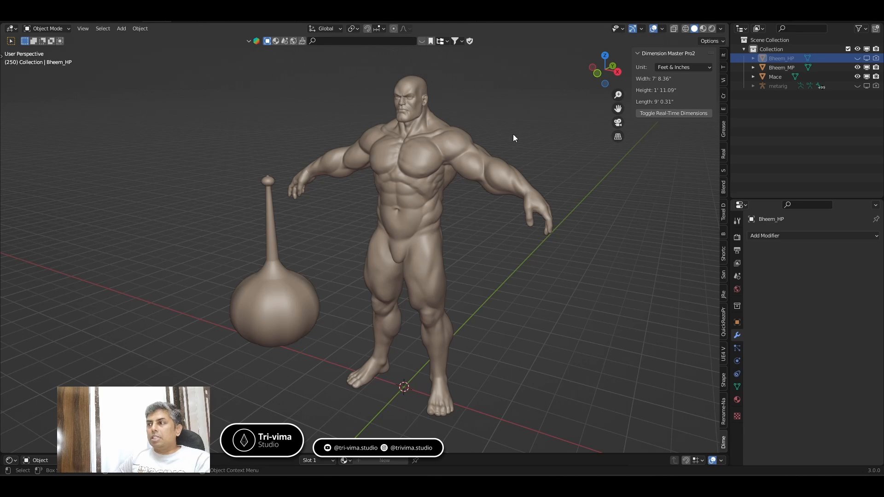
{"action": "key", "text": "n"}
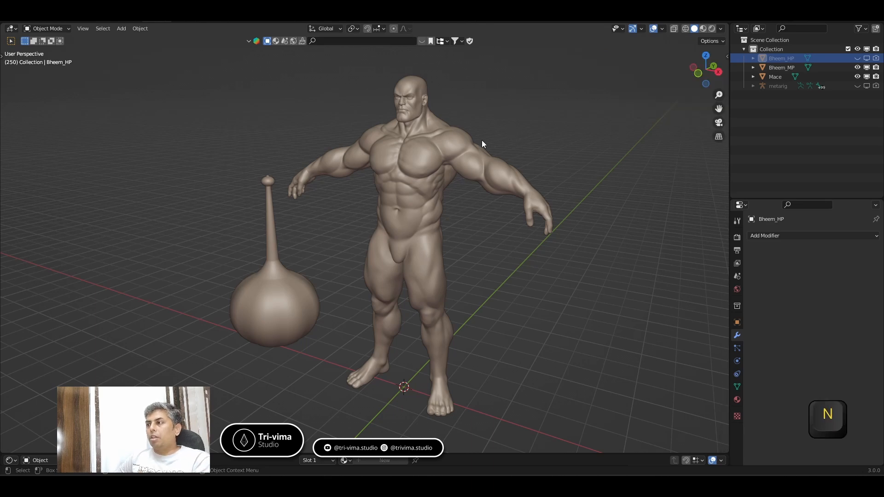
Examine the finished character sculpt's head, torso and full body from several angles, and select the mace beside it.
{"action": "scroll", "coordinate": [493, 106], "scroll_direction": "up", "scroll_amount": 6, "text": "alt"}
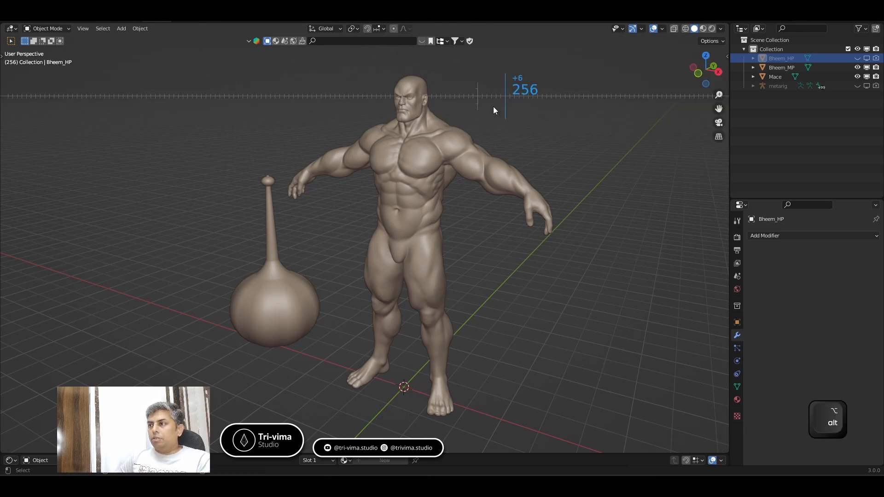
{"action": "scroll", "coordinate": [462, 135], "scroll_direction": "down", "scroll_amount": 3, "text": "alt"}
{"action": "middle_click_drag", "start_coordinate": [471, 128], "coordinate": [254, 337], "text": "ctrl"}
{"action": "middle_click_drag", "start_coordinate": [242, 250], "coordinate": [282, 243]}
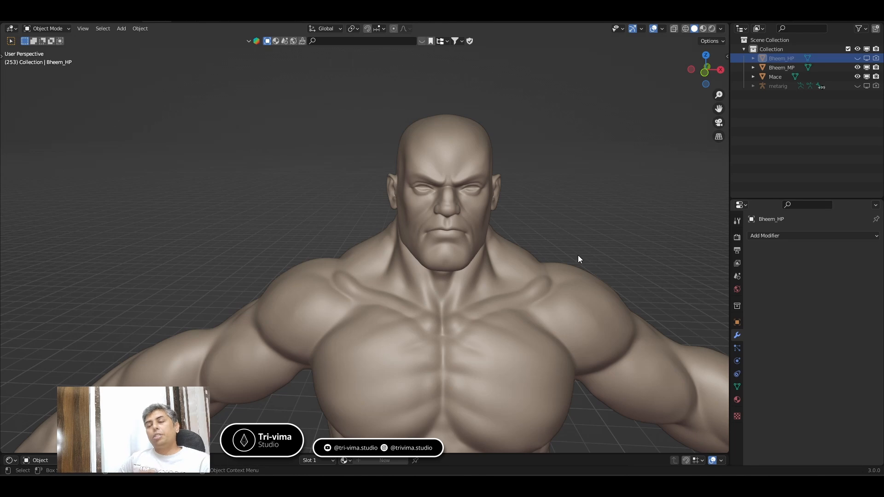
{"action": "middle_click_drag", "start_coordinate": [583, 238], "coordinate": [504, 141]}
{"action": "middle_click_drag", "start_coordinate": [529, 187], "coordinate": [473, 320], "text": "ctrl"}
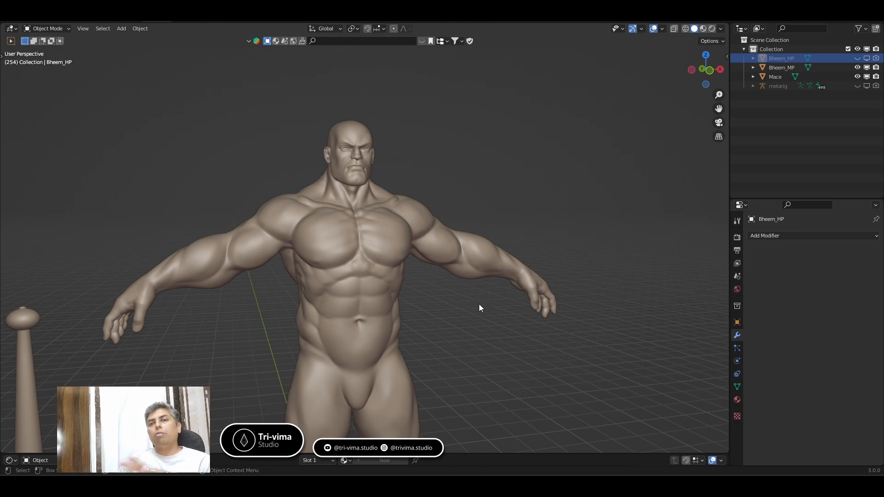
{"action": "middle_click_drag", "start_coordinate": [480, 304], "coordinate": [433, 299]}
{"action": "key", "text": "alt"}
{"action": "middle_click_drag", "start_coordinate": [435, 299], "coordinate": [468, 360], "text": "ctrl"}
{"action": "middle_click_drag", "start_coordinate": [452, 325], "coordinate": [436, 259], "text": "shift"}
{"action": "middle_click_drag", "start_coordinate": [439, 278], "coordinate": [405, 272]}
{"action": "left_click", "coordinate": [209, 328]}
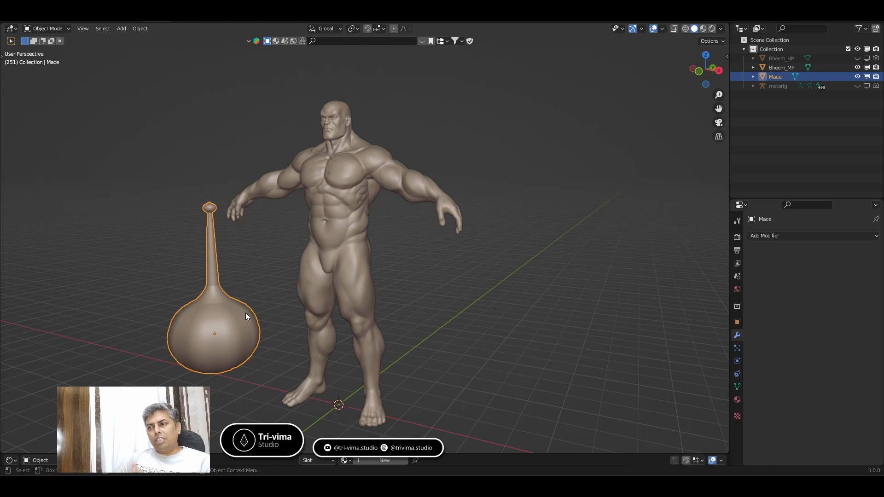
{"action": "middle_click_drag", "start_coordinate": [350, 308], "coordinate": [419, 349]}
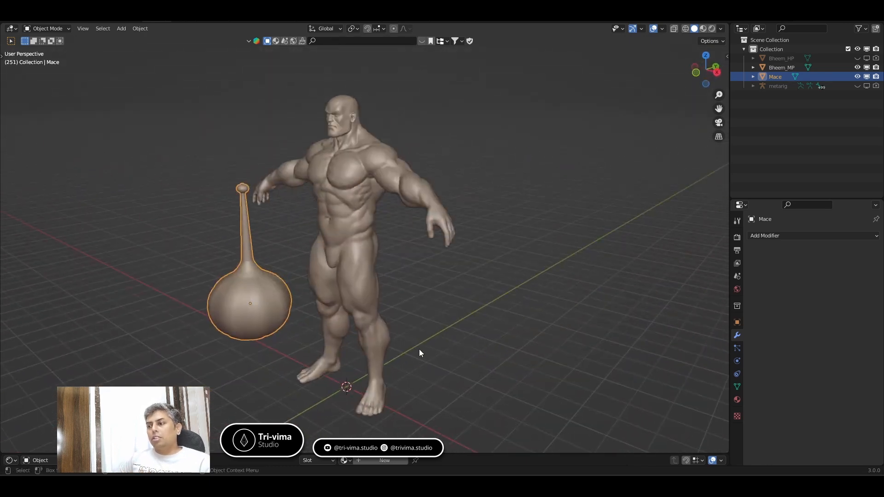
Reopen the recent file Bheem Sen - Blocking - File02.blend.
{"action": "left_click", "coordinate": [17, 22]}
{"action": "mouse_move", "coordinate": [48, 47]}
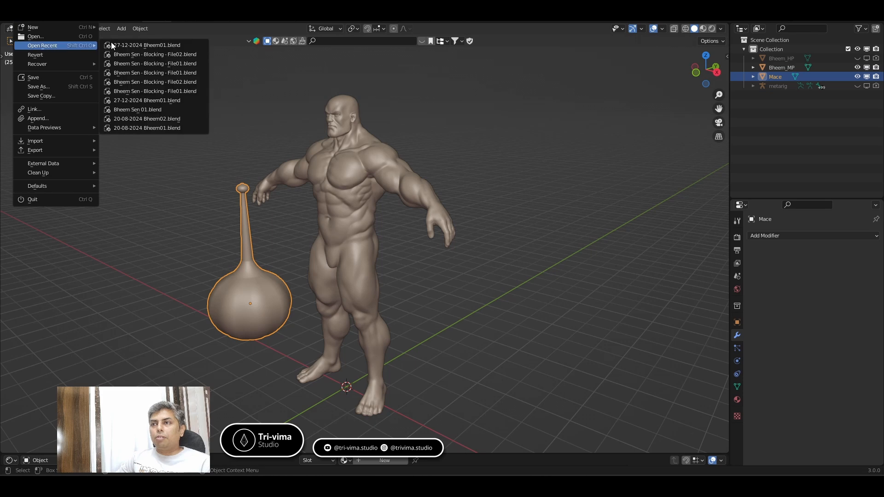
{"action": "left_click", "coordinate": [165, 52]}
{"action": "left_click", "coordinate": [407, 258]}
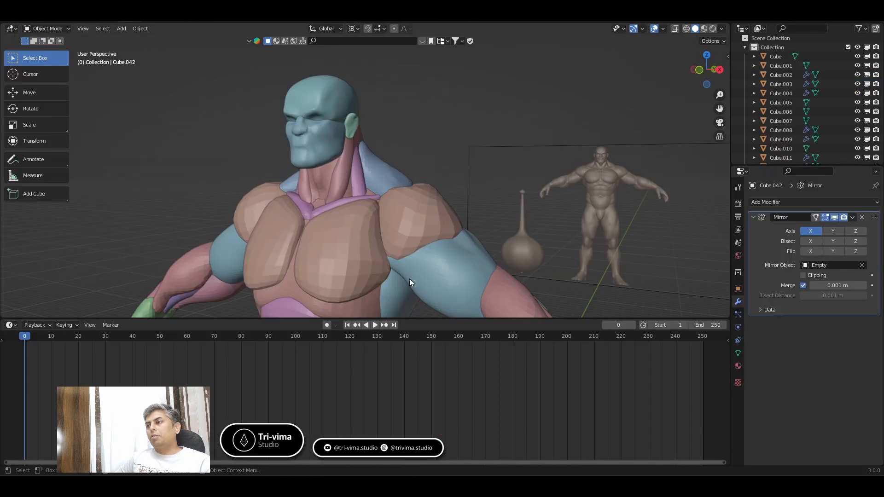
Review the whole blocked-out character from several angles alongside its front and side reference images.
{"action": "middle_click_drag", "start_coordinate": [410, 278], "coordinate": [389, 354], "text": "ctrl"}
{"action": "middle_click_drag", "start_coordinate": [384, 272], "coordinate": [368, 336], "text": "ctrl"}
{"action": "middle_click_drag", "start_coordinate": [358, 288], "coordinate": [379, 236]}
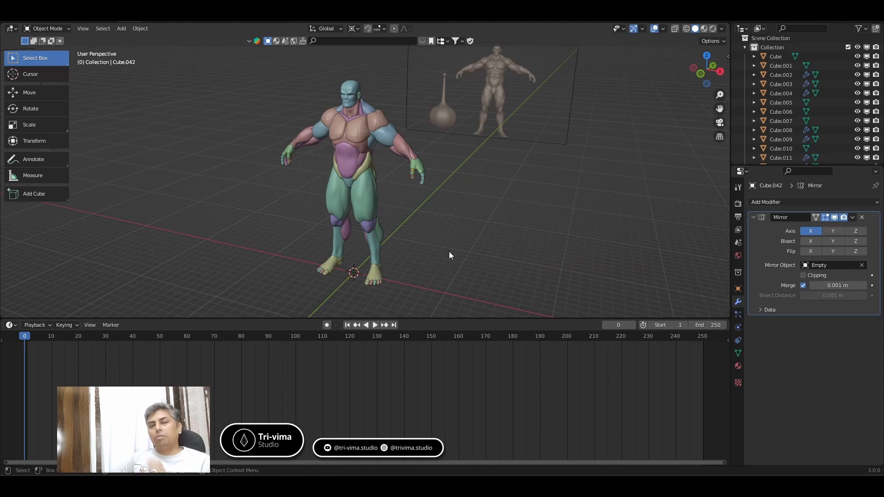
{"action": "middle_click_drag", "start_coordinate": [446, 239], "coordinate": [425, 218]}
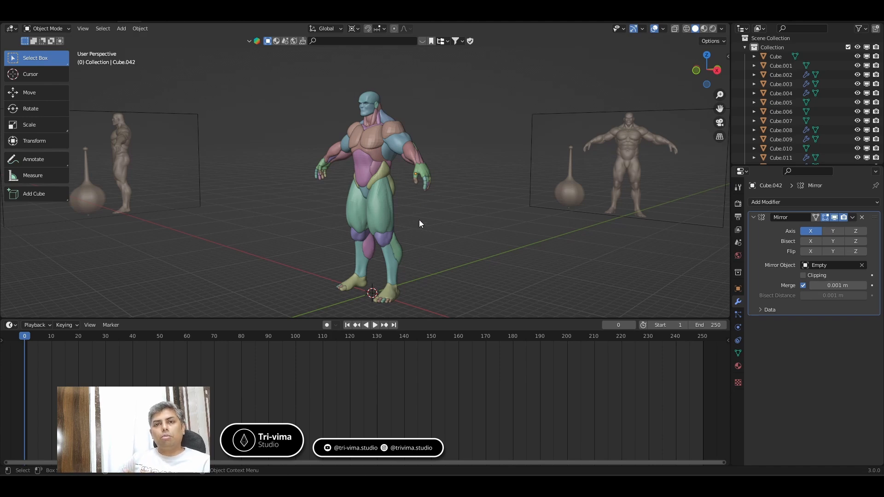
{"action": "mouse_move", "coordinate": [454, 243]}
{"action": "middle_mouse_down"}
{"action": "mouse_move", "coordinate": [537, 261]}
{"action": "mouse_move", "coordinate": [436, 241]}
{"action": "mouse_move", "coordinate": [449, 245]}
{"action": "middle_mouse_up"}
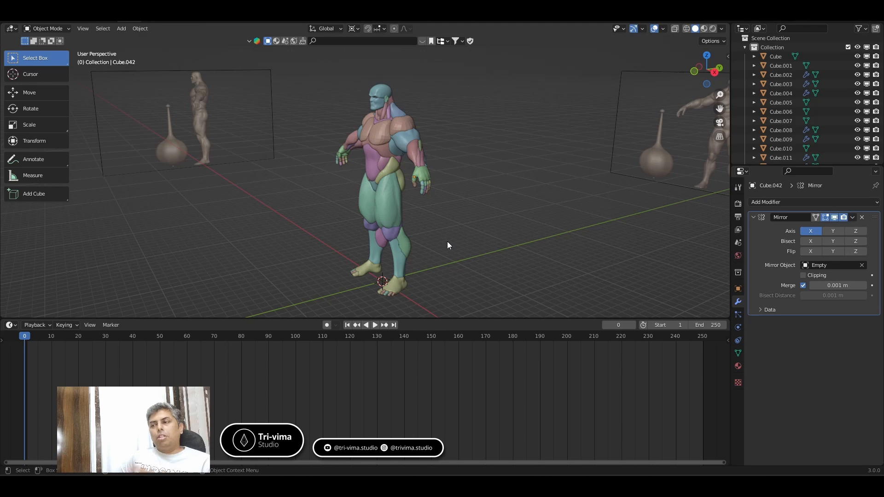